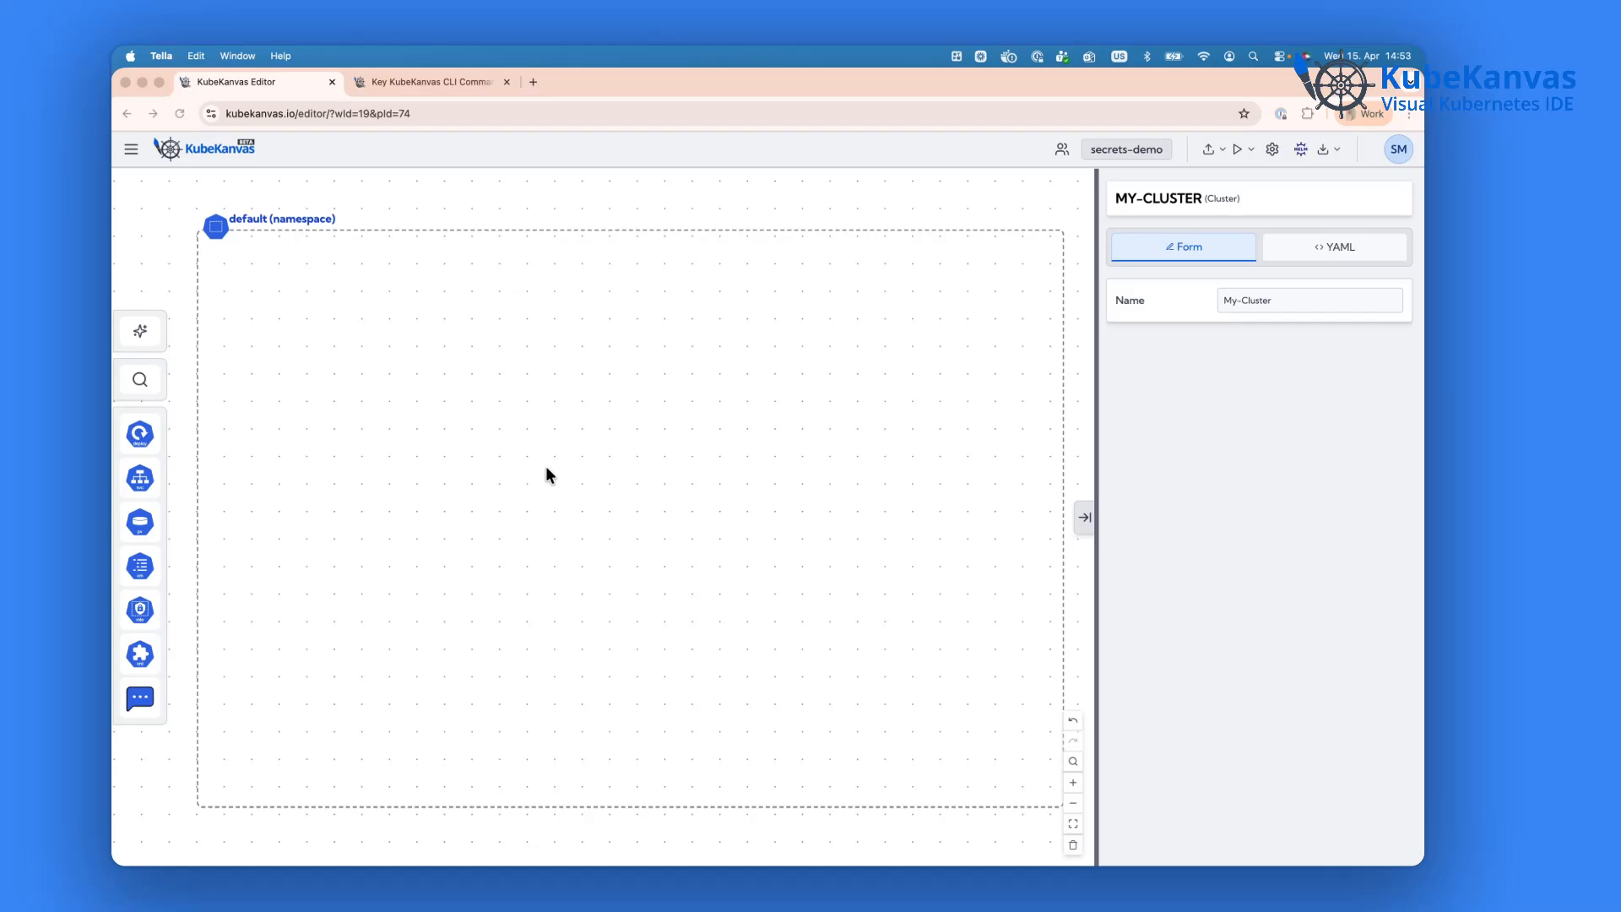
Step: Add a StatefulSet to the default namespace and name it database
{"action": "left_click", "coordinate": [142, 434]}
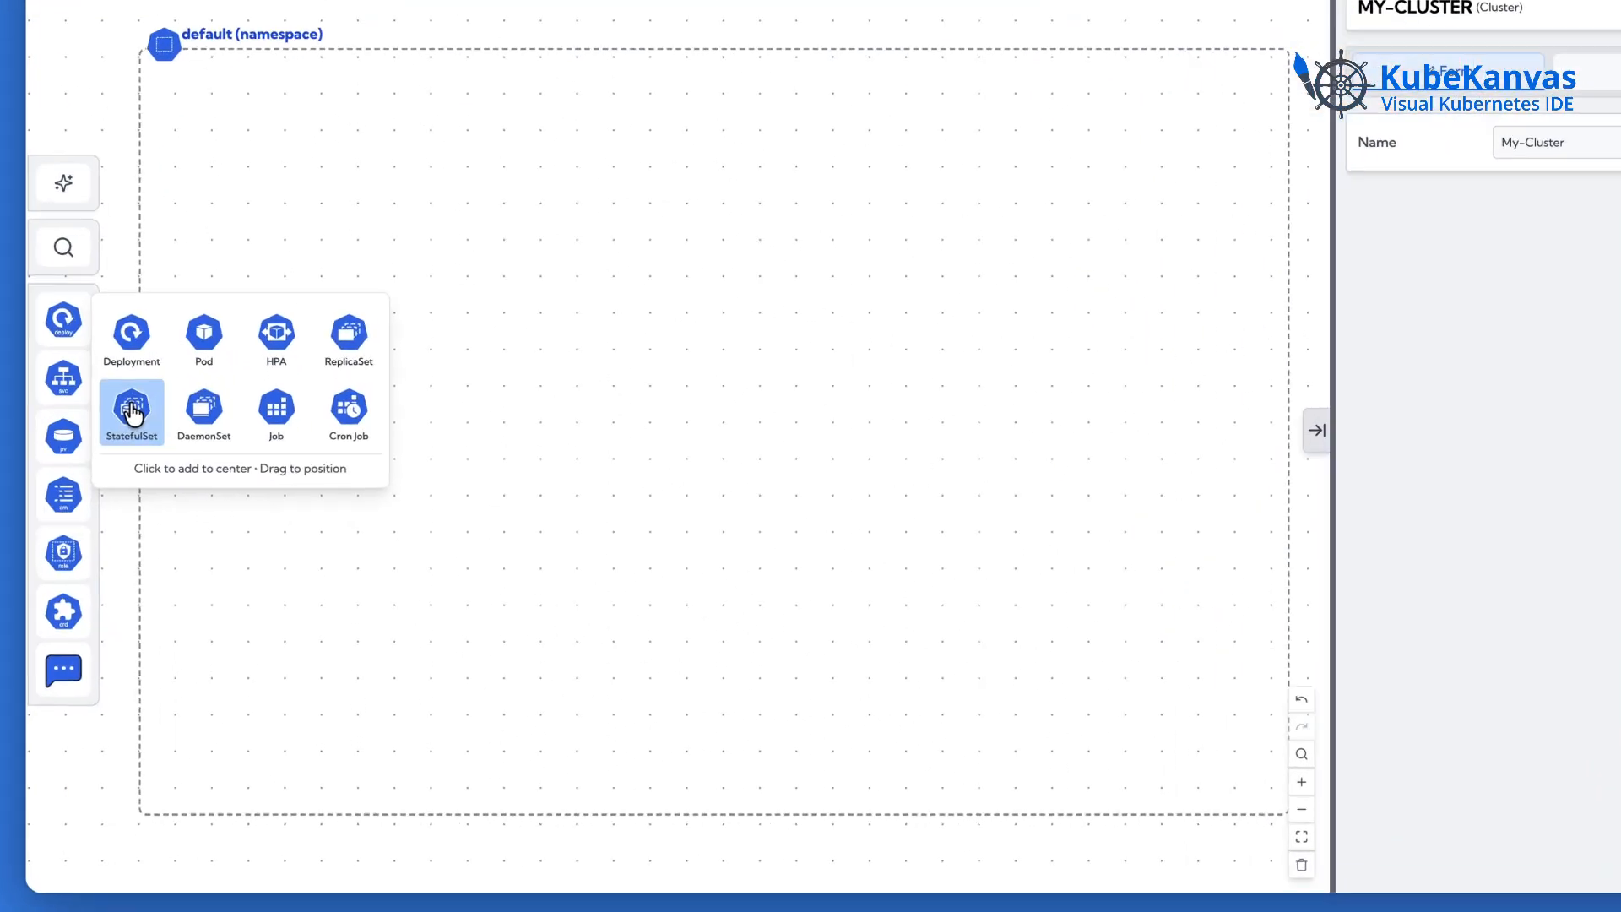
{"action": "left_click_drag", "start_coordinate": [189, 501], "coordinate": [580, 423]}
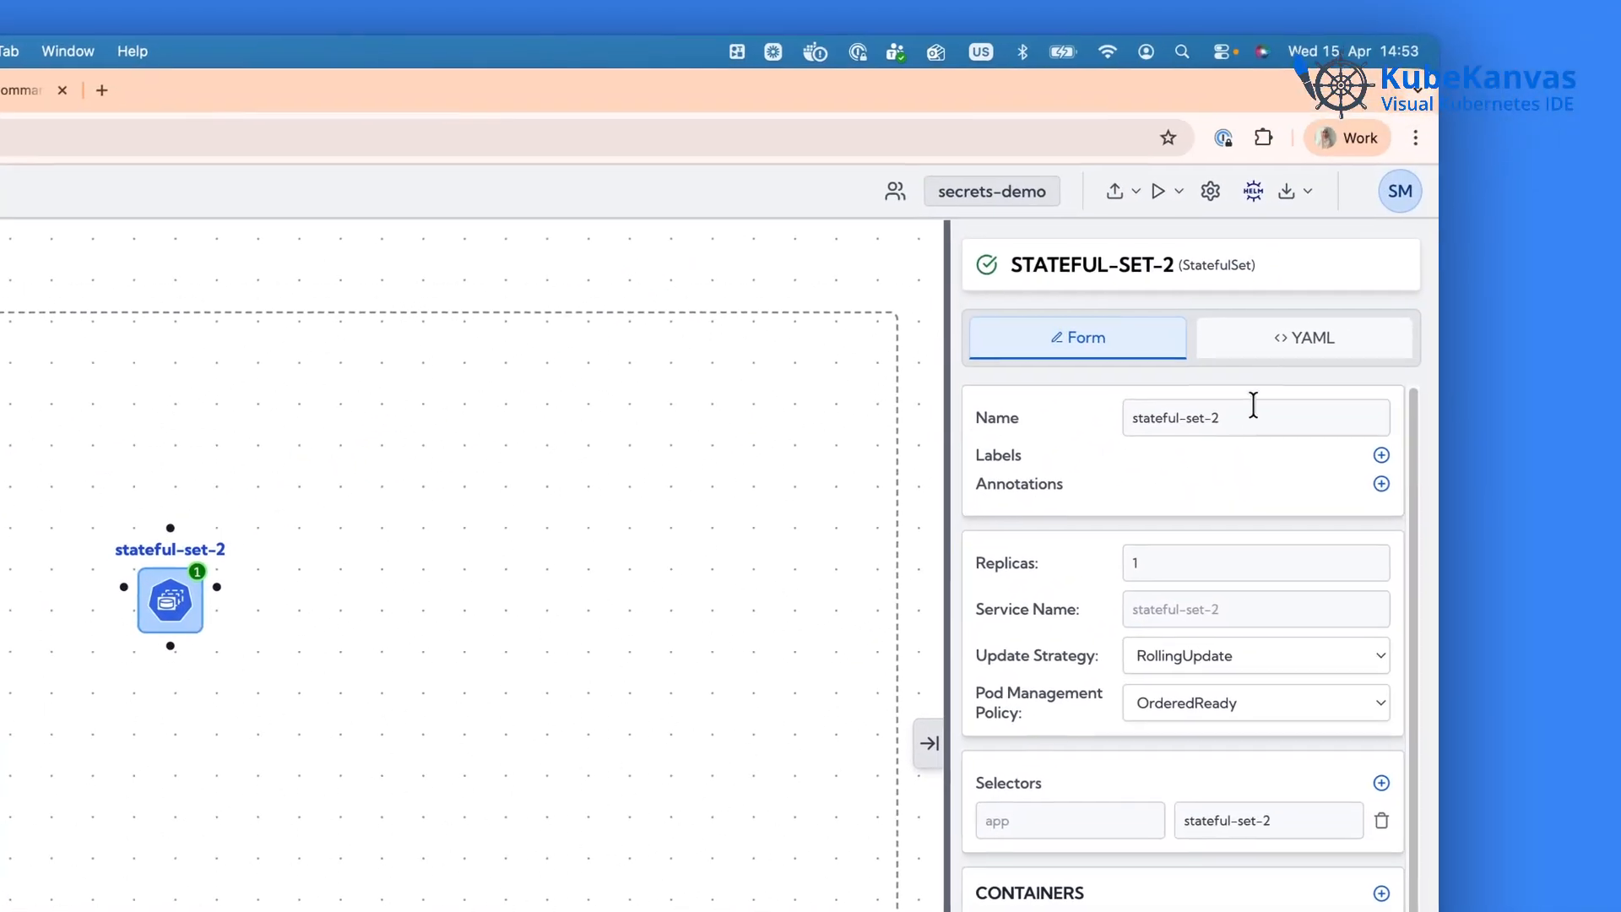
{"action": "left_click_drag", "start_coordinate": [1417, 302], "coordinate": [1263, 310]}
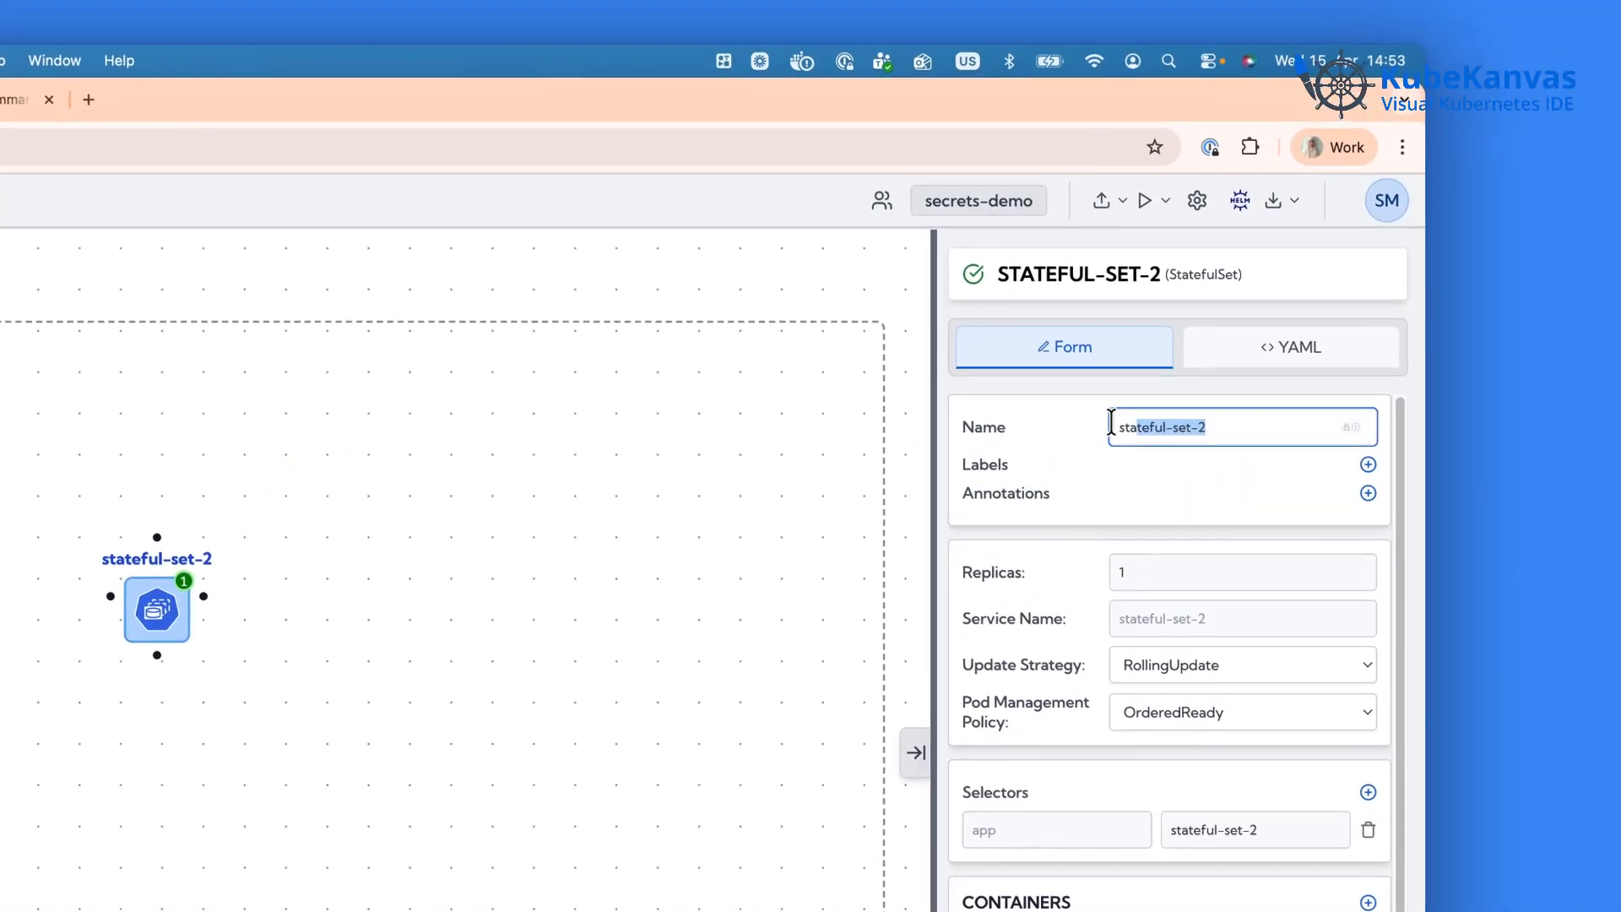
{"action": "type", "text": "database"}
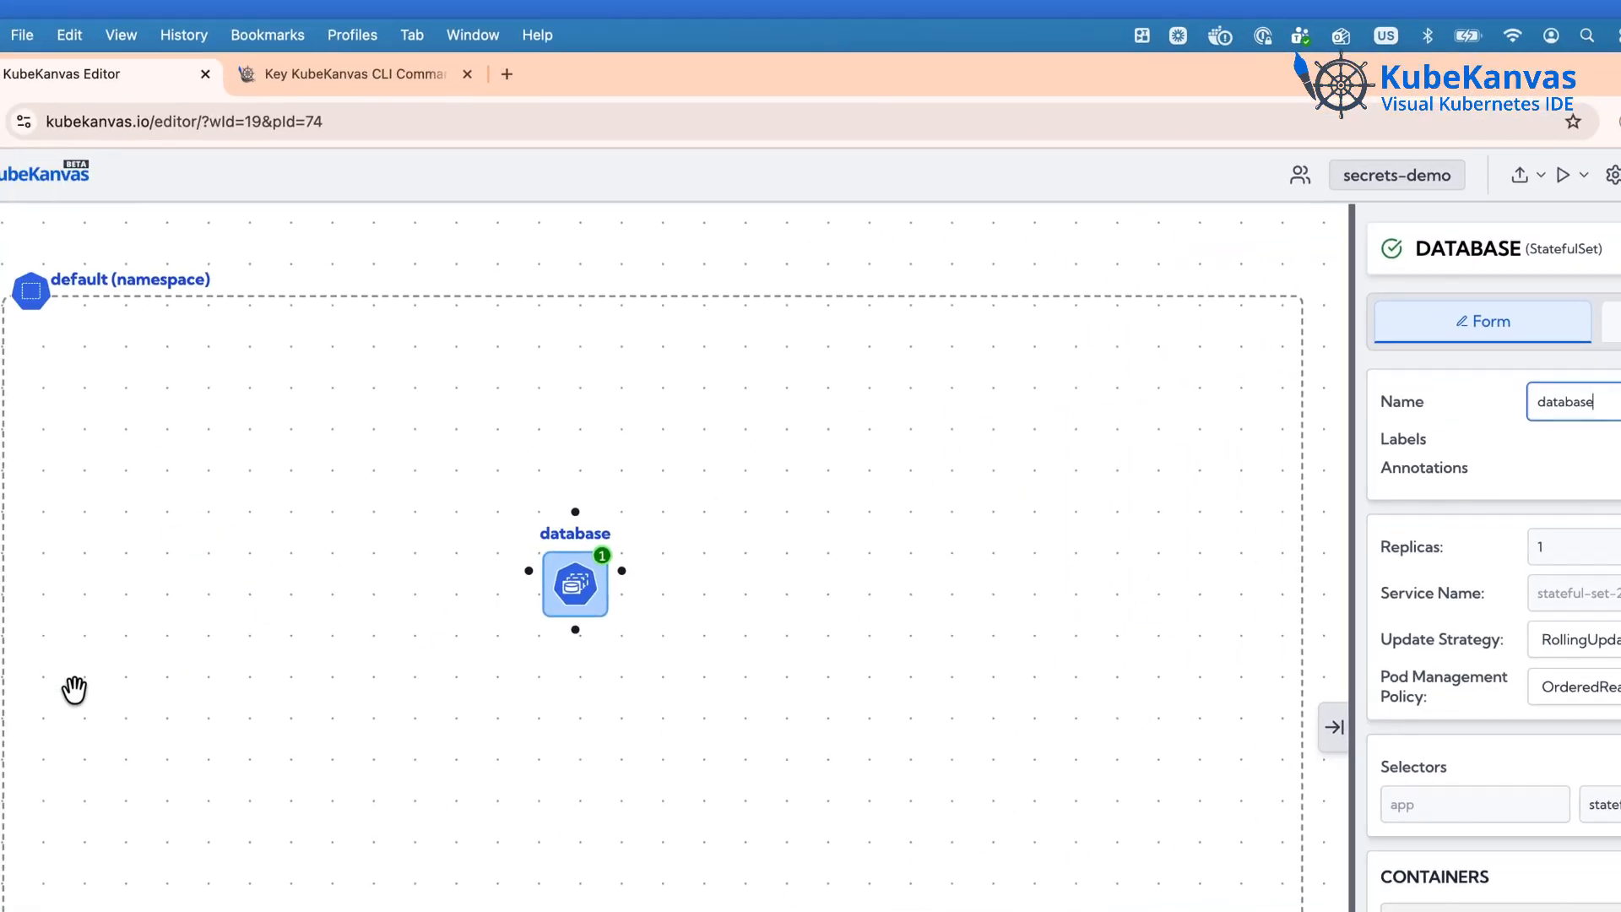
Step: Add an Opaque Secret to the default namespace with a username key set to root
{"action": "mouse_move", "coordinate": [147, 531]}
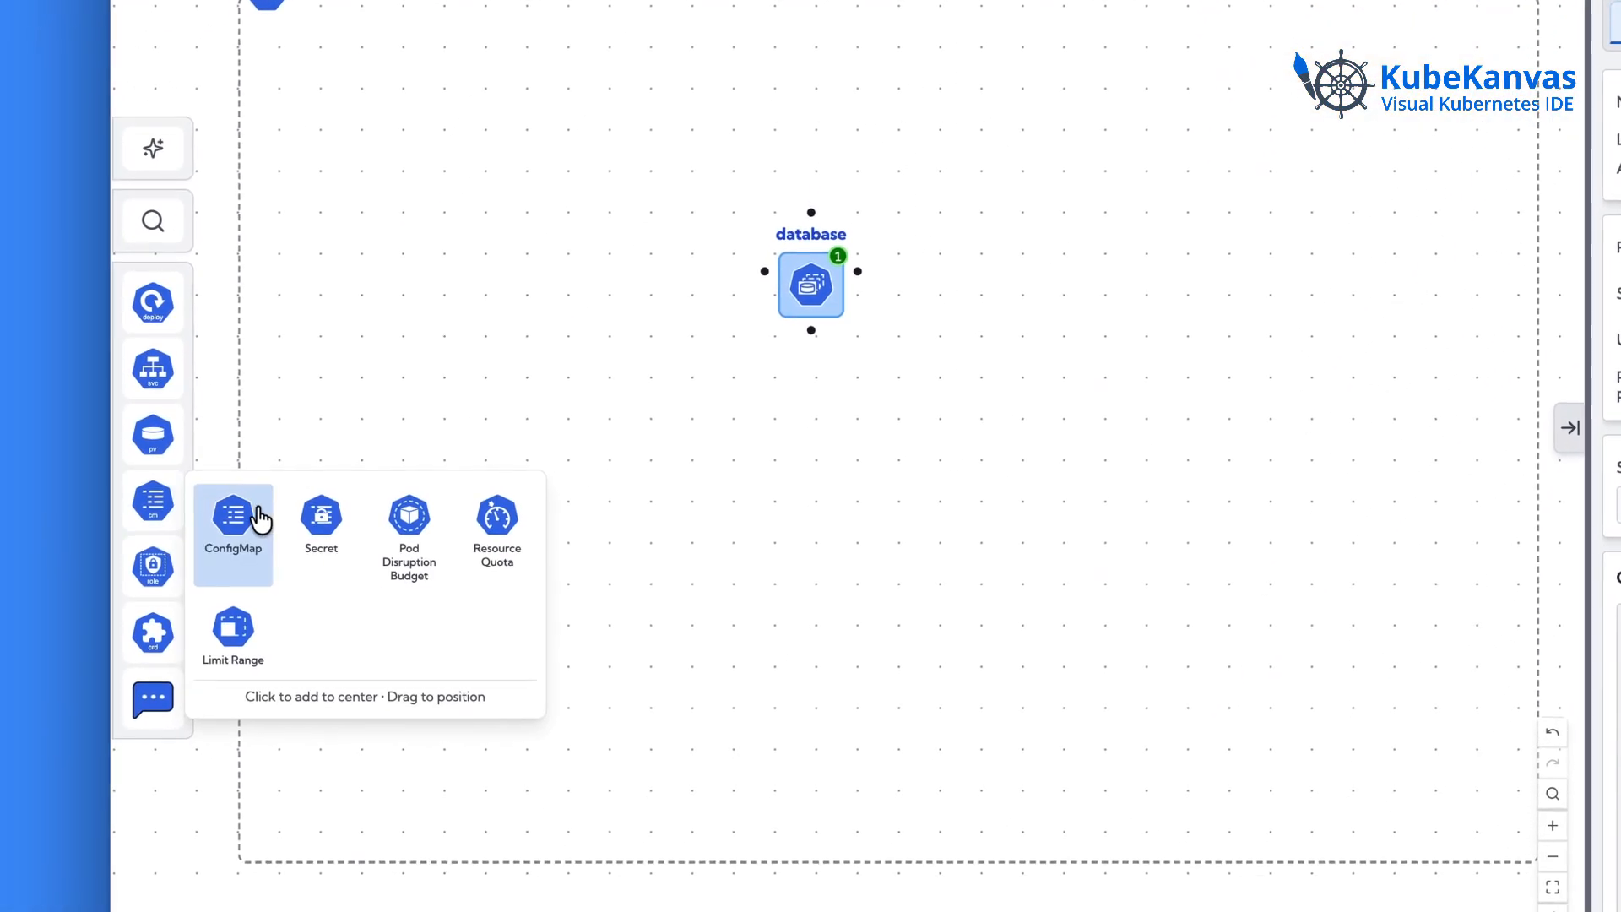
{"action": "left_click", "coordinate": [312, 524]}
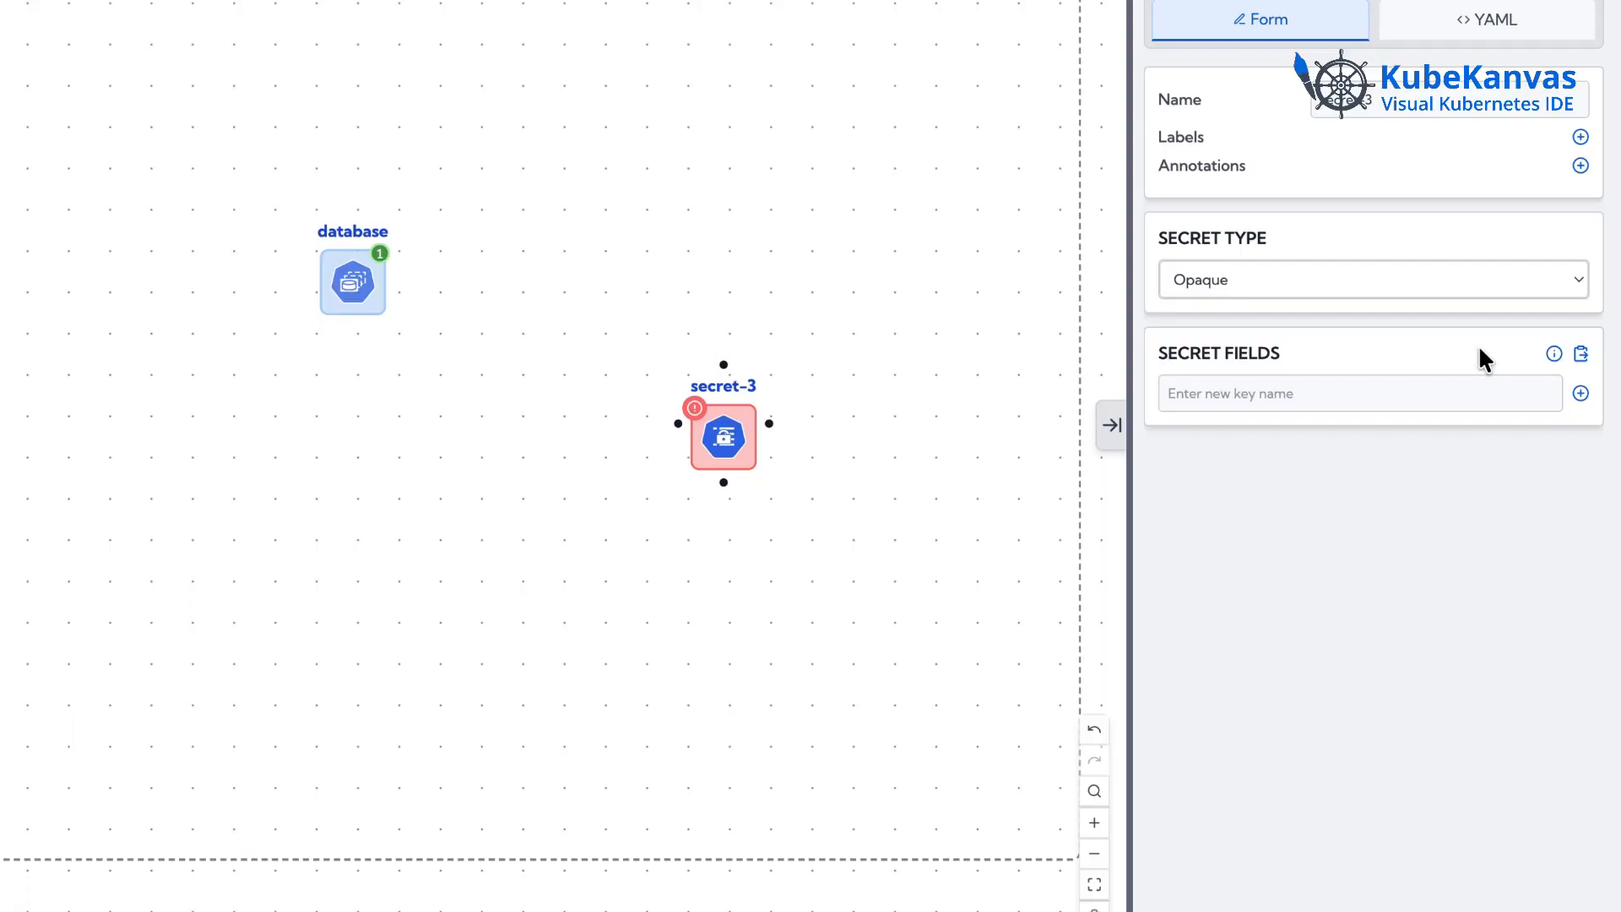
{"action": "left_click", "coordinate": [1368, 392]}
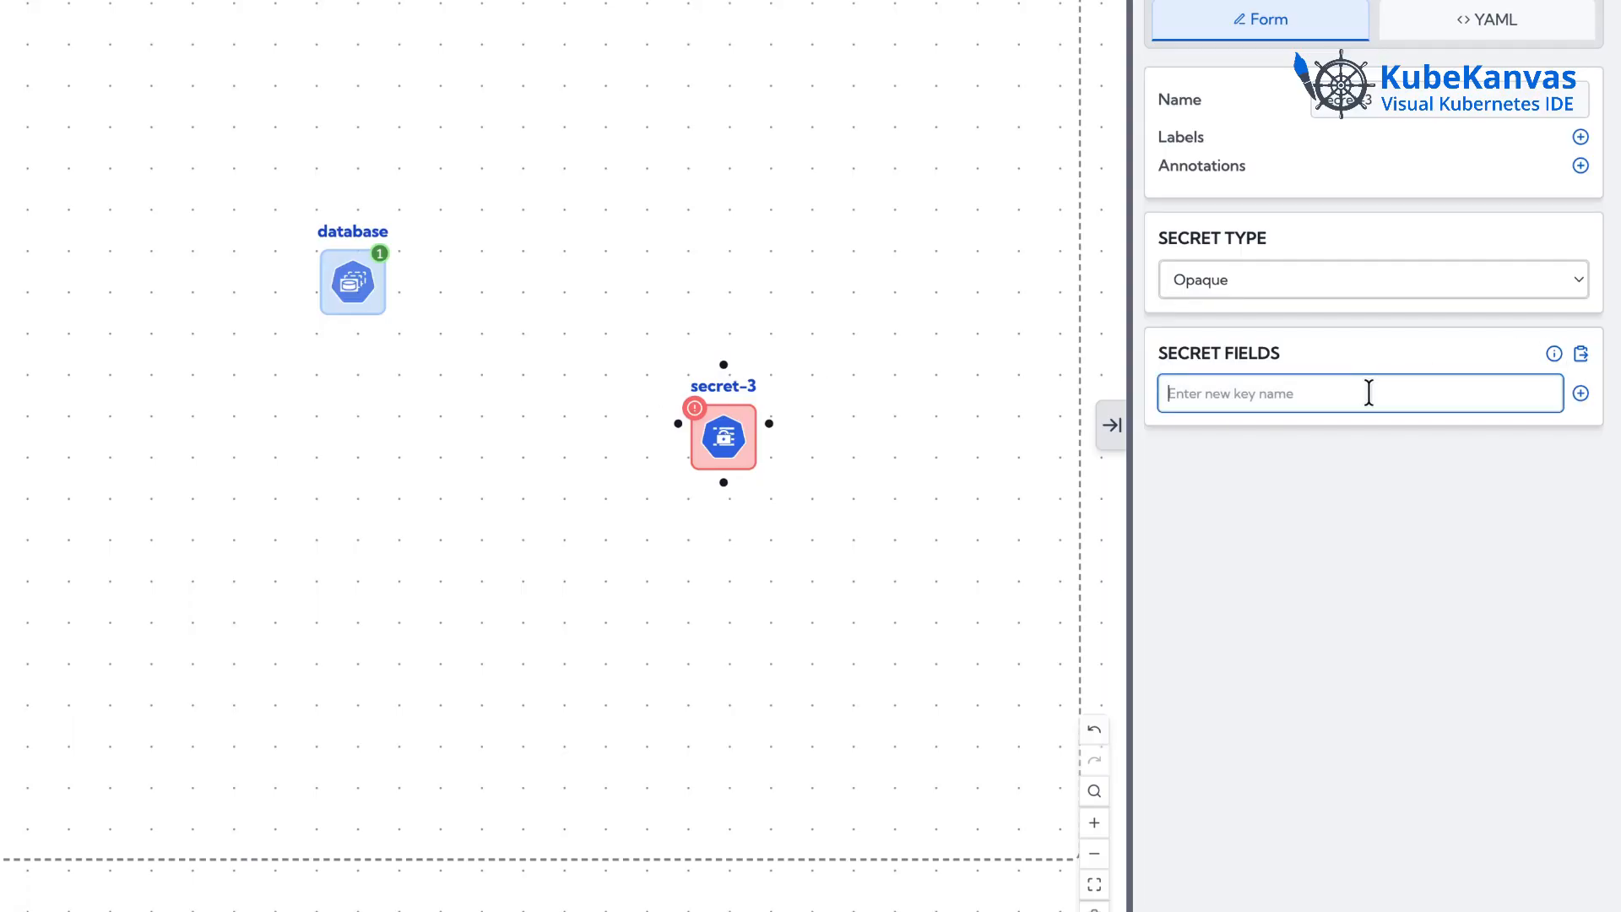
{"action": "type", "text": "username"}
{"action": "key", "text": "Return"}
{"action": "left_click", "coordinate": [1433, 391]}
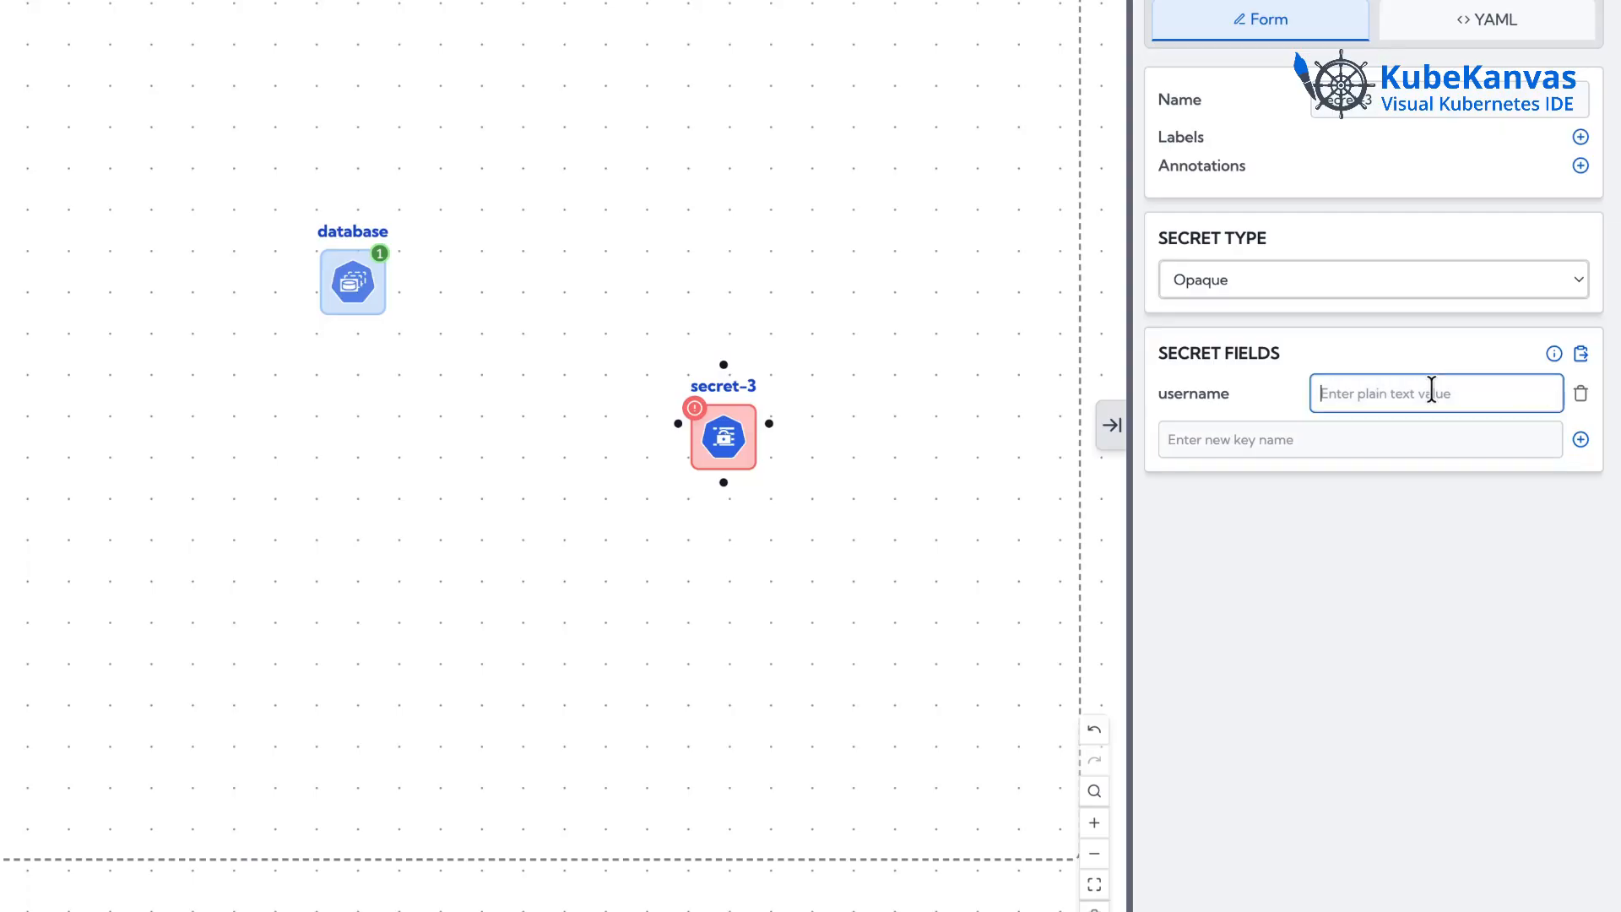
{"action": "type", "text": "root"}
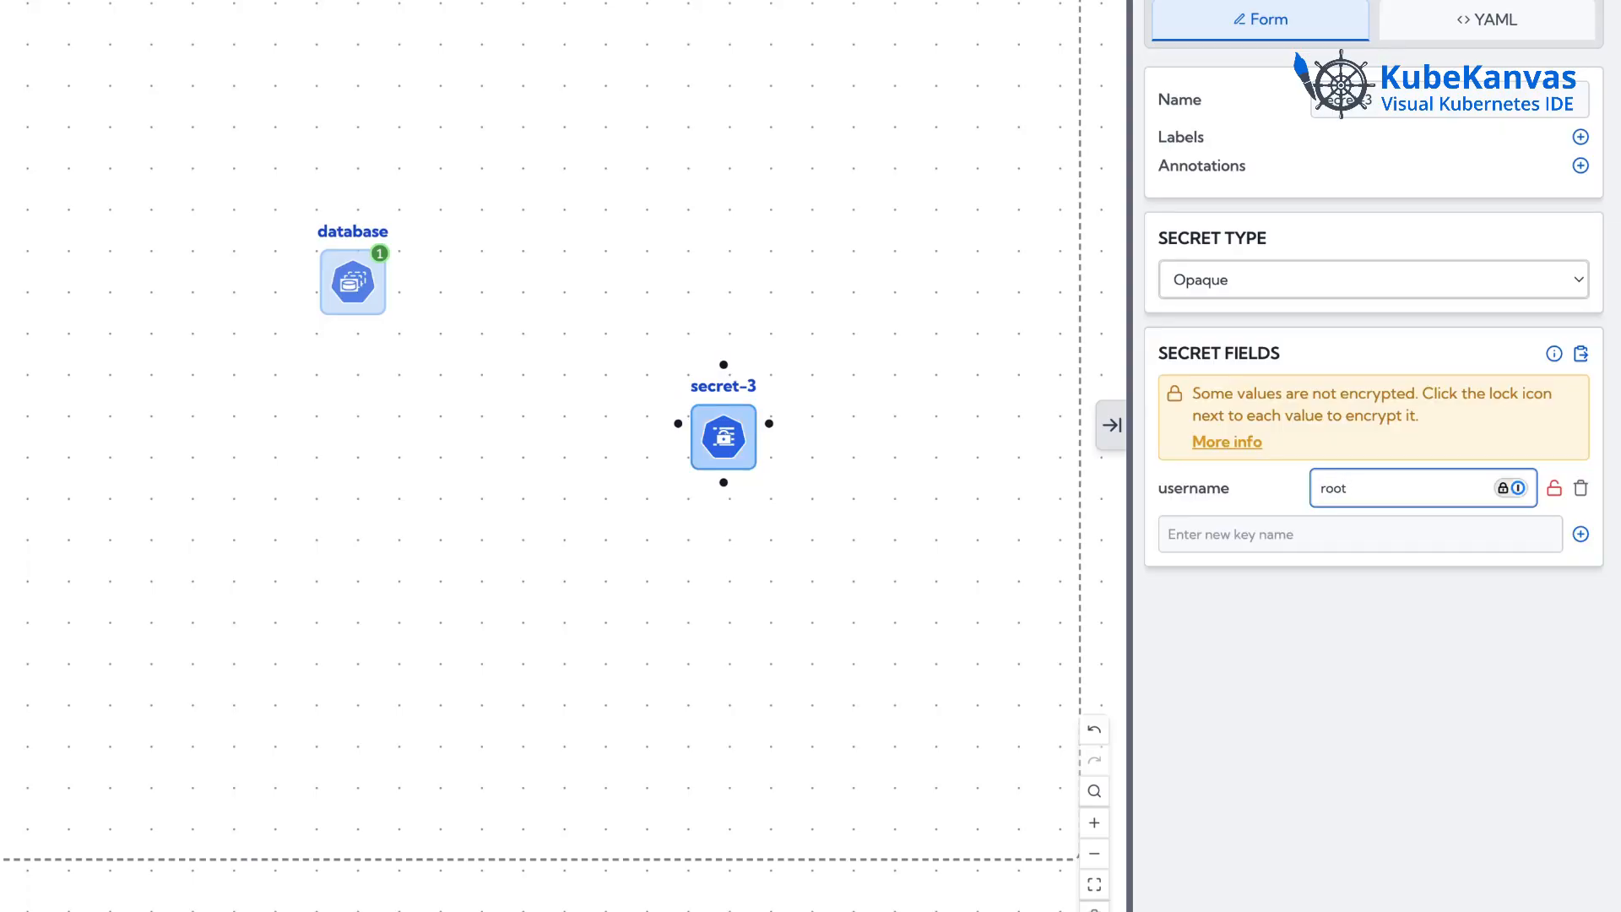
Step: Add a password key to the Secret and enter the database password as its plain text value
{"action": "left_click", "coordinate": [1301, 524]}
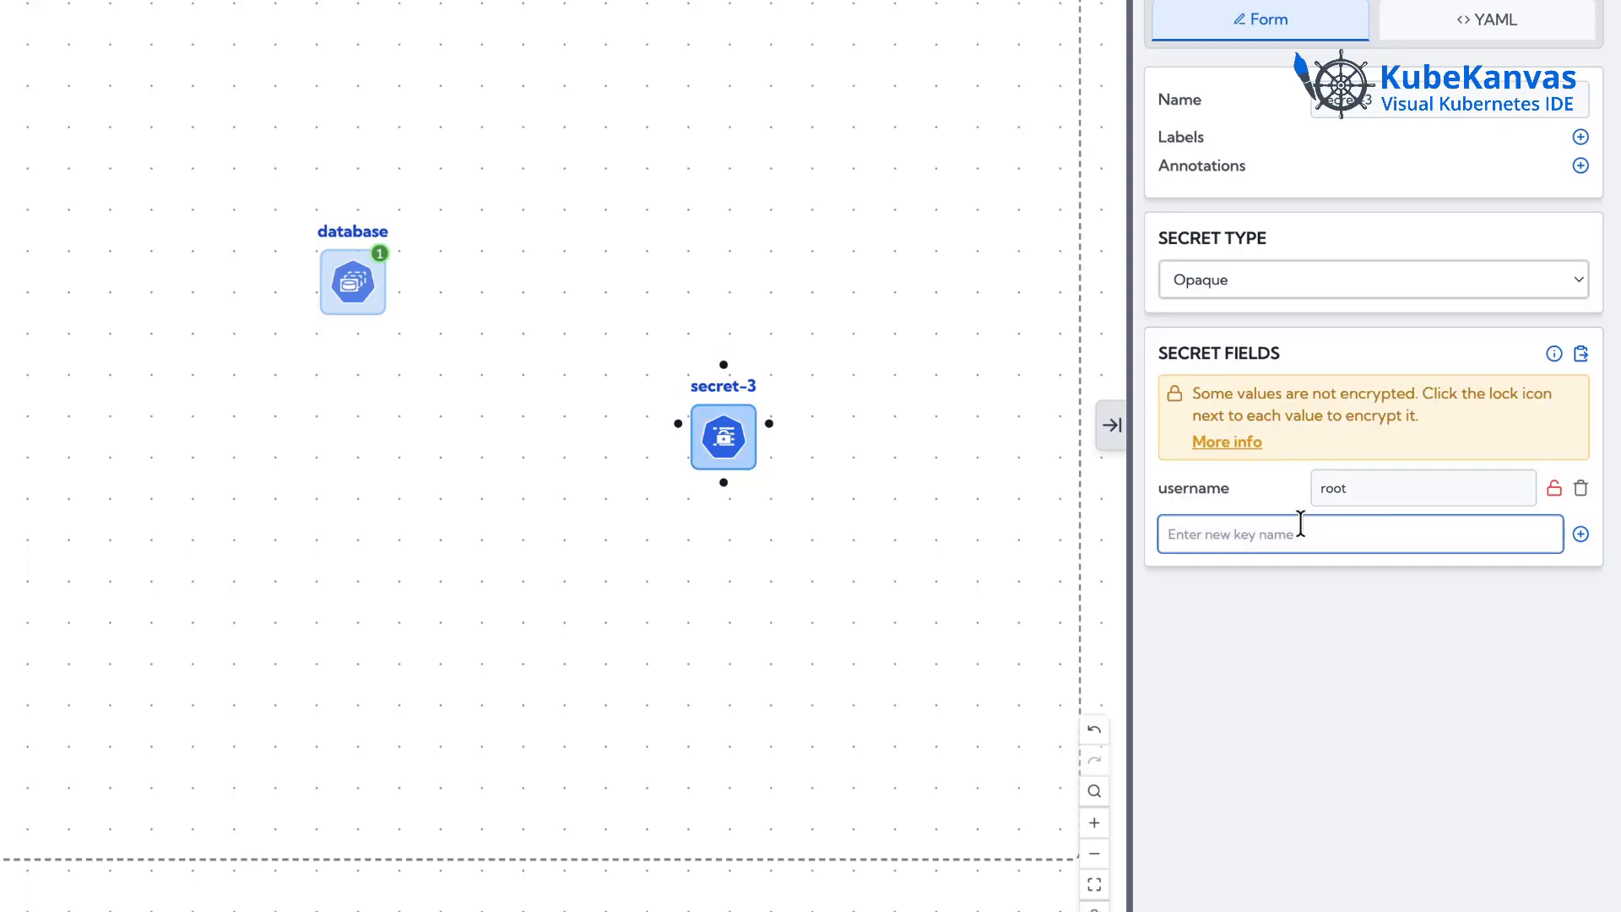
{"action": "type", "text": "password"}
{"action": "left_click", "coordinate": [1580, 534]}
{"action": "left_click", "coordinate": [1432, 538]}
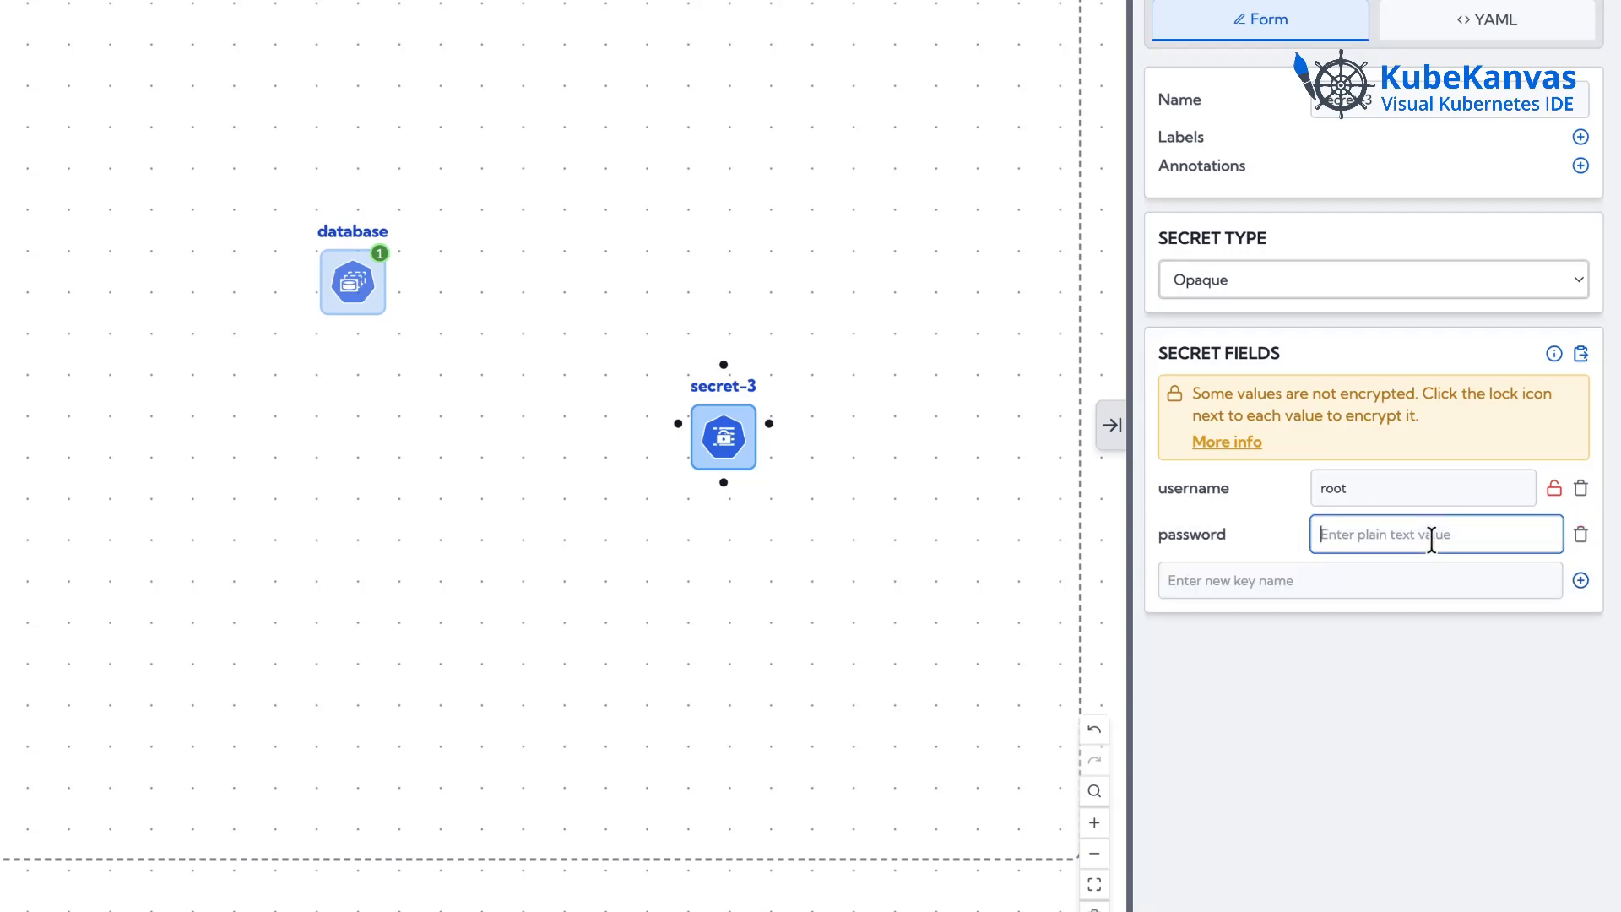
{"action": "type", "text": "mypasswo"}
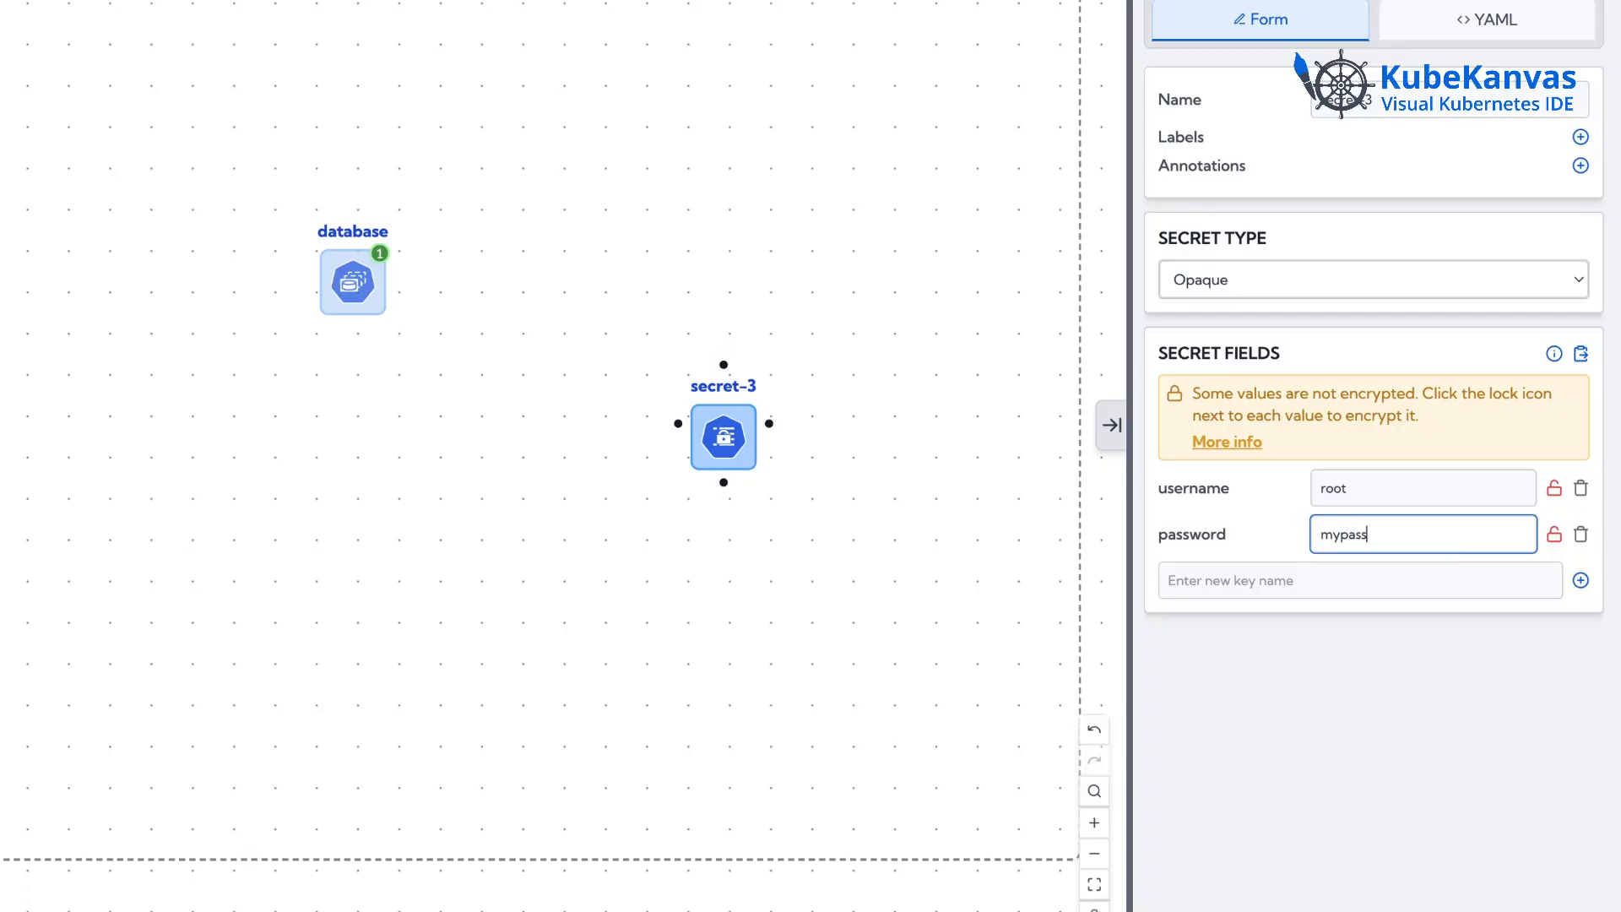
{"action": "type", "text": "rd"}
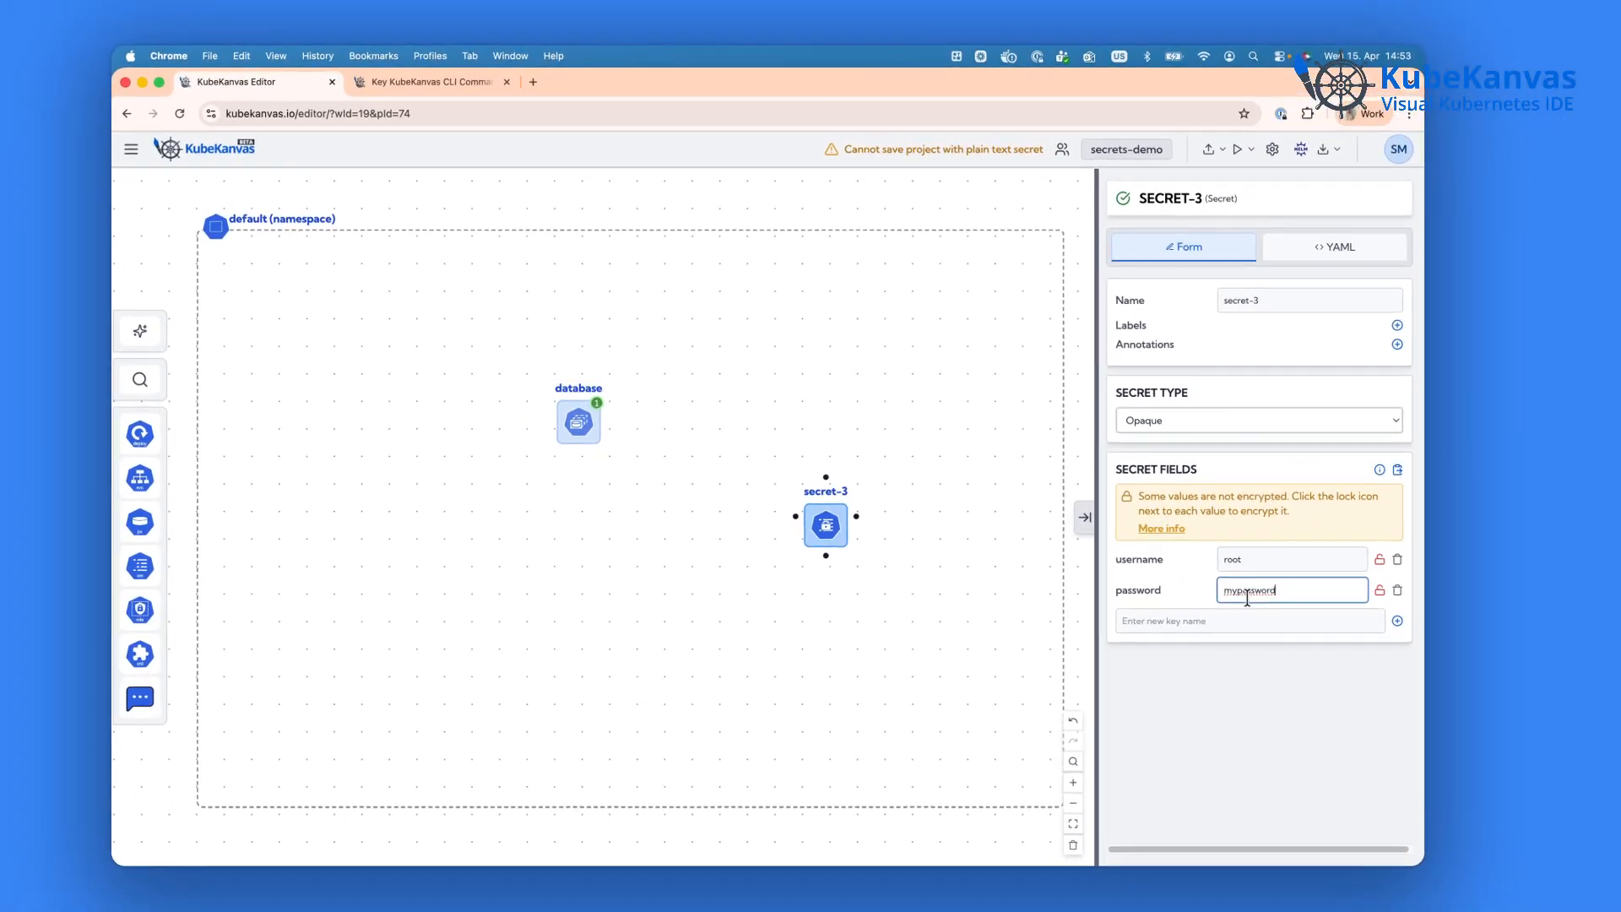
Step: Review the plain text secret warnings and the option for saving unencrypted secrets, leaving that option disabled
{"action": "left_click", "coordinate": [885, 149]}
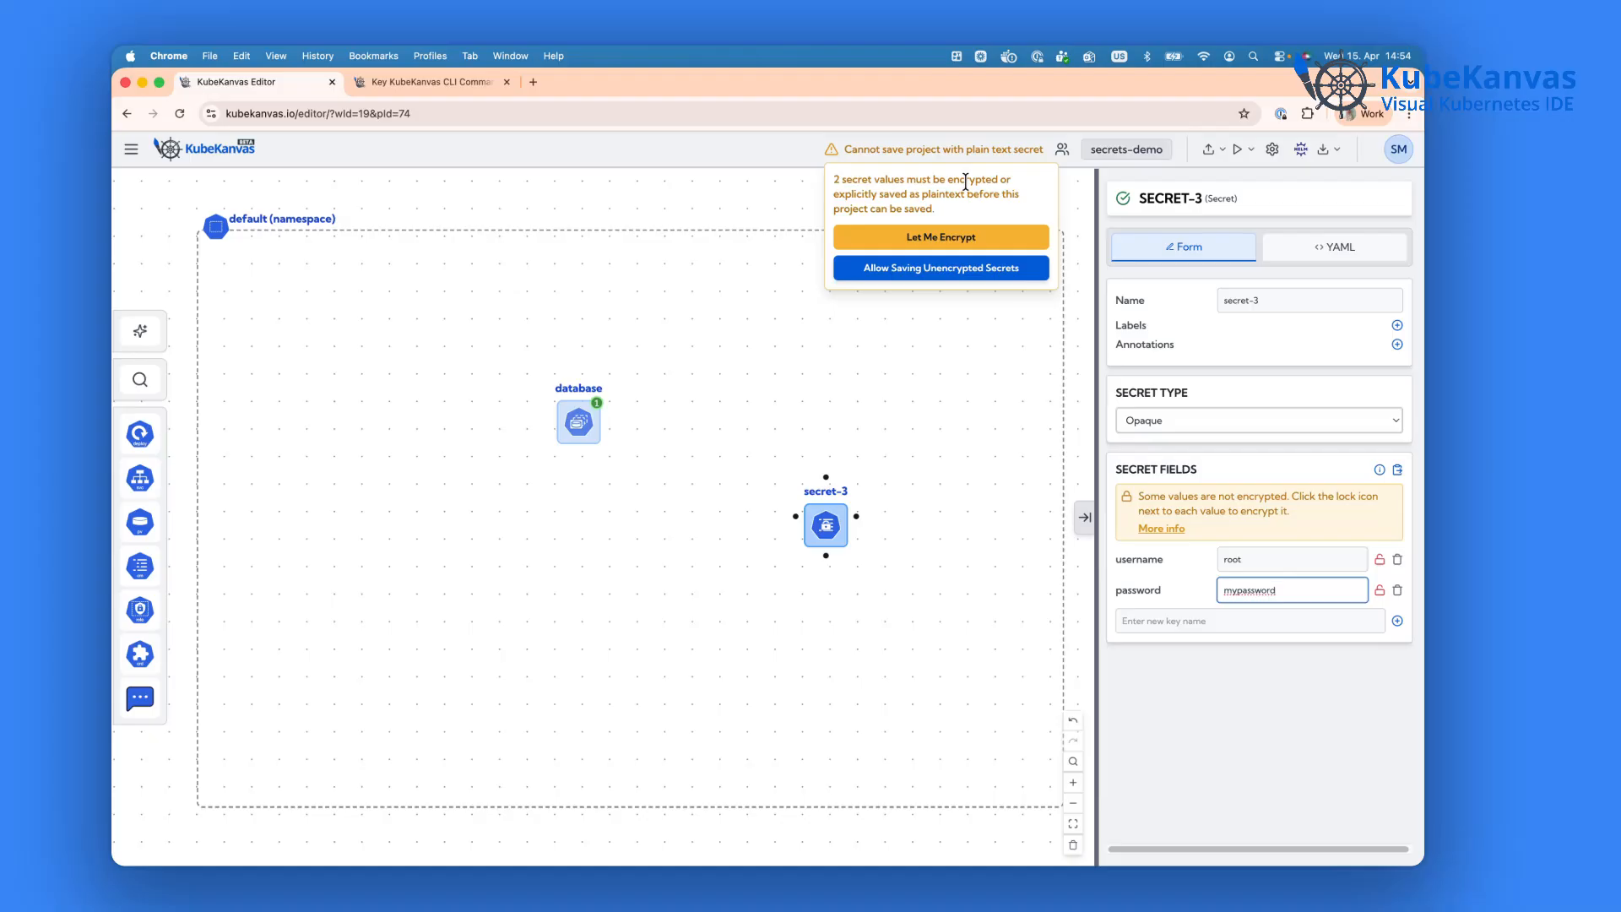
{"action": "left_click", "coordinate": [1253, 559]}
{"action": "left_click", "coordinate": [1289, 591]}
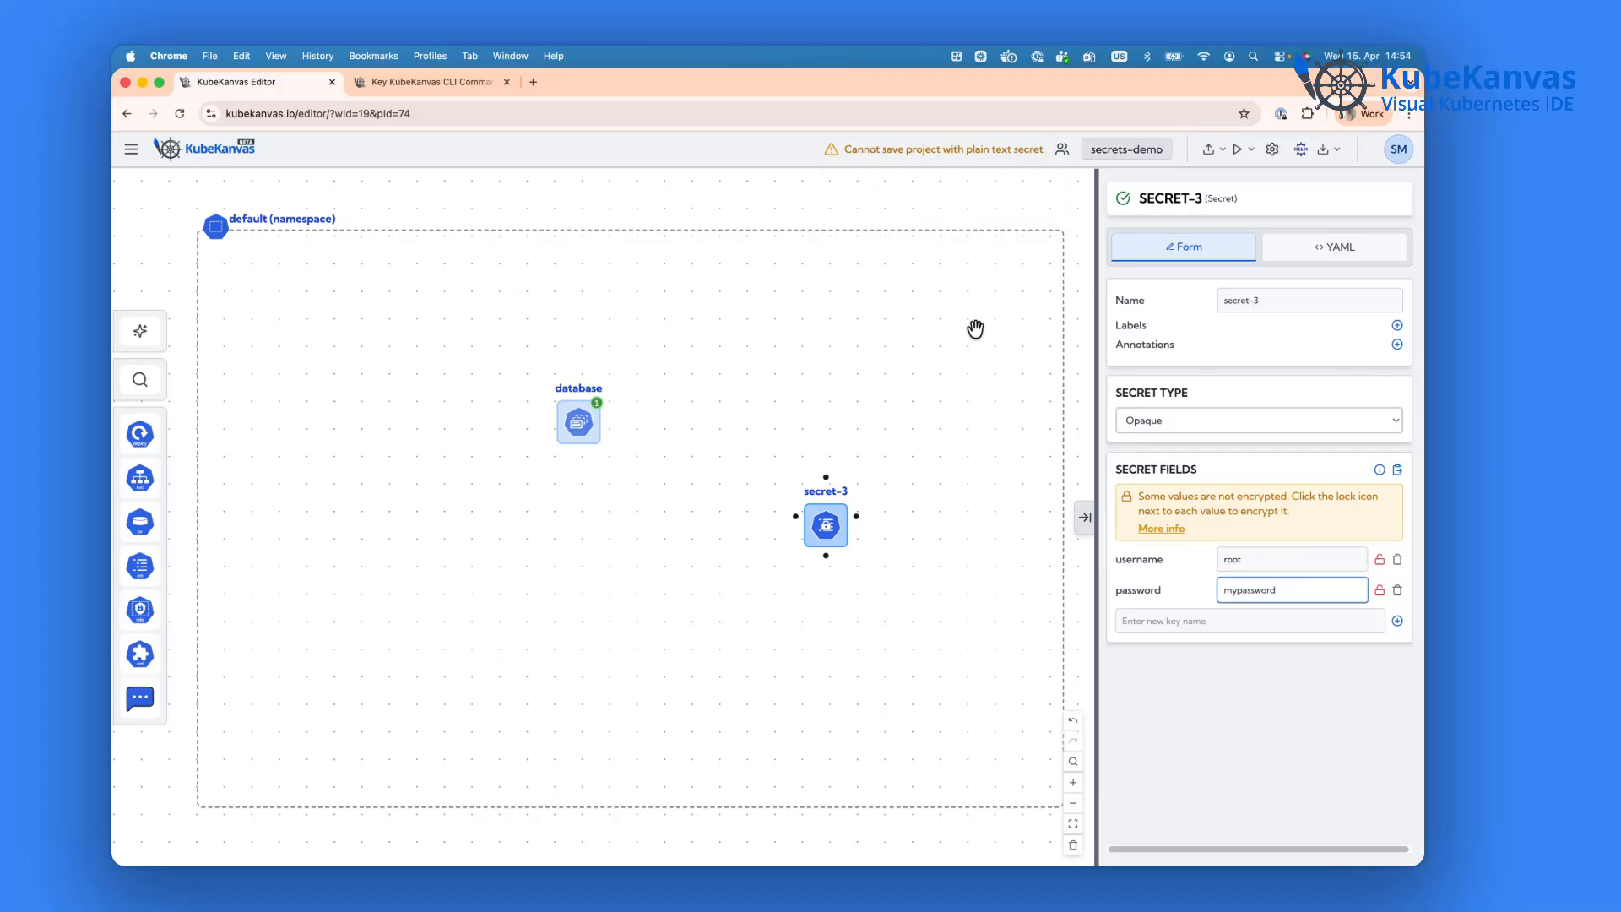
{"action": "mouse_move", "coordinate": [899, 149]}
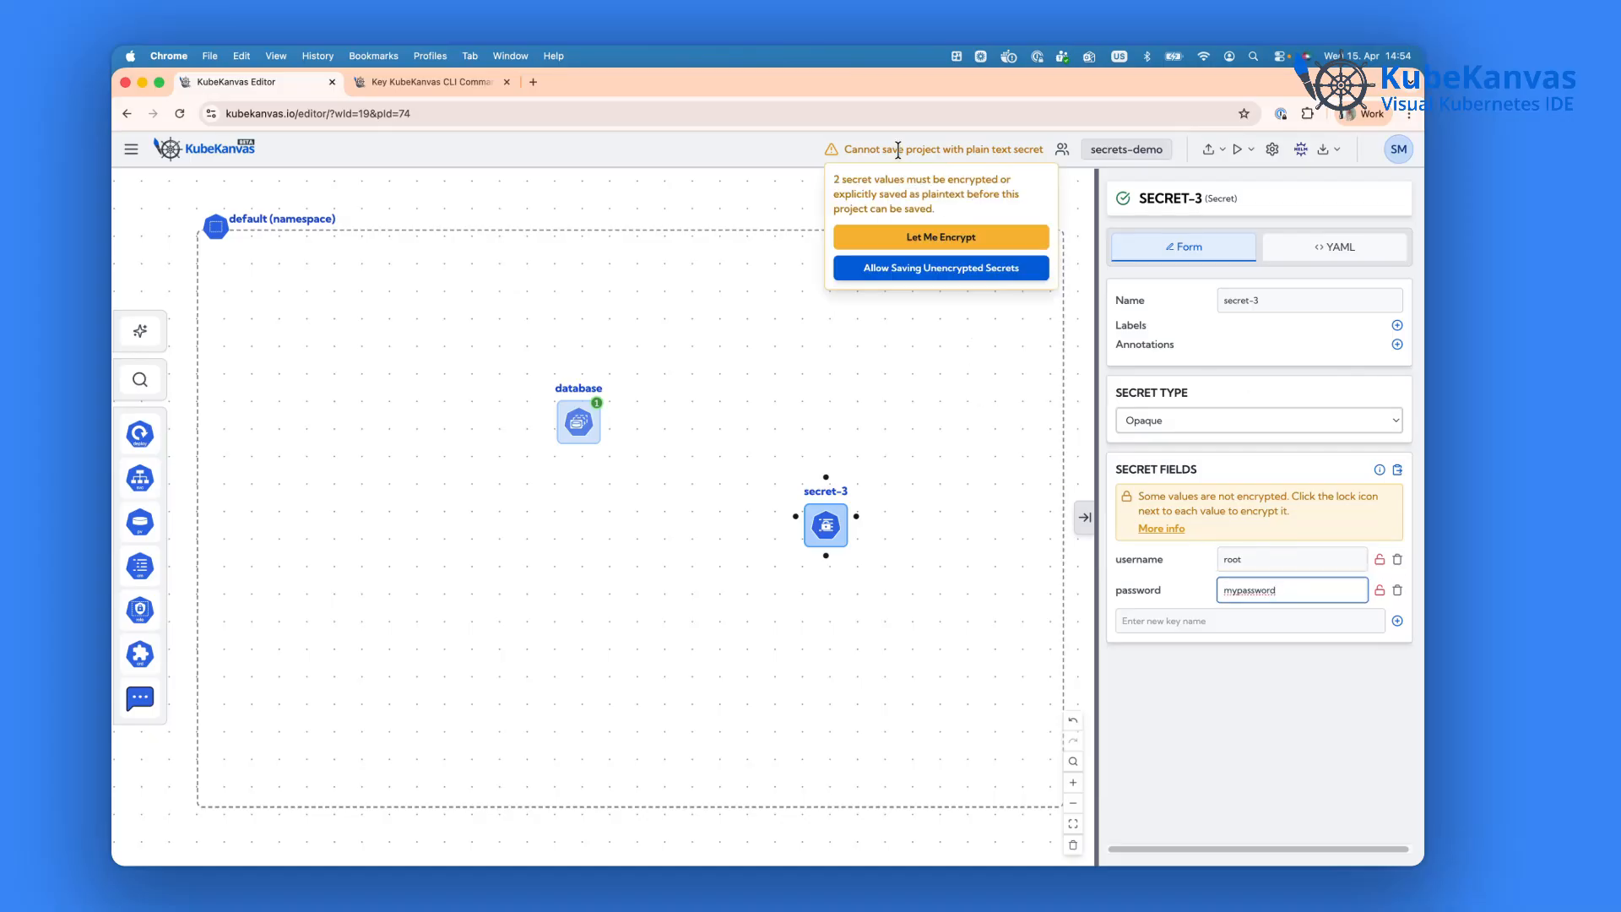
{"action": "left_click", "coordinate": [953, 268]}
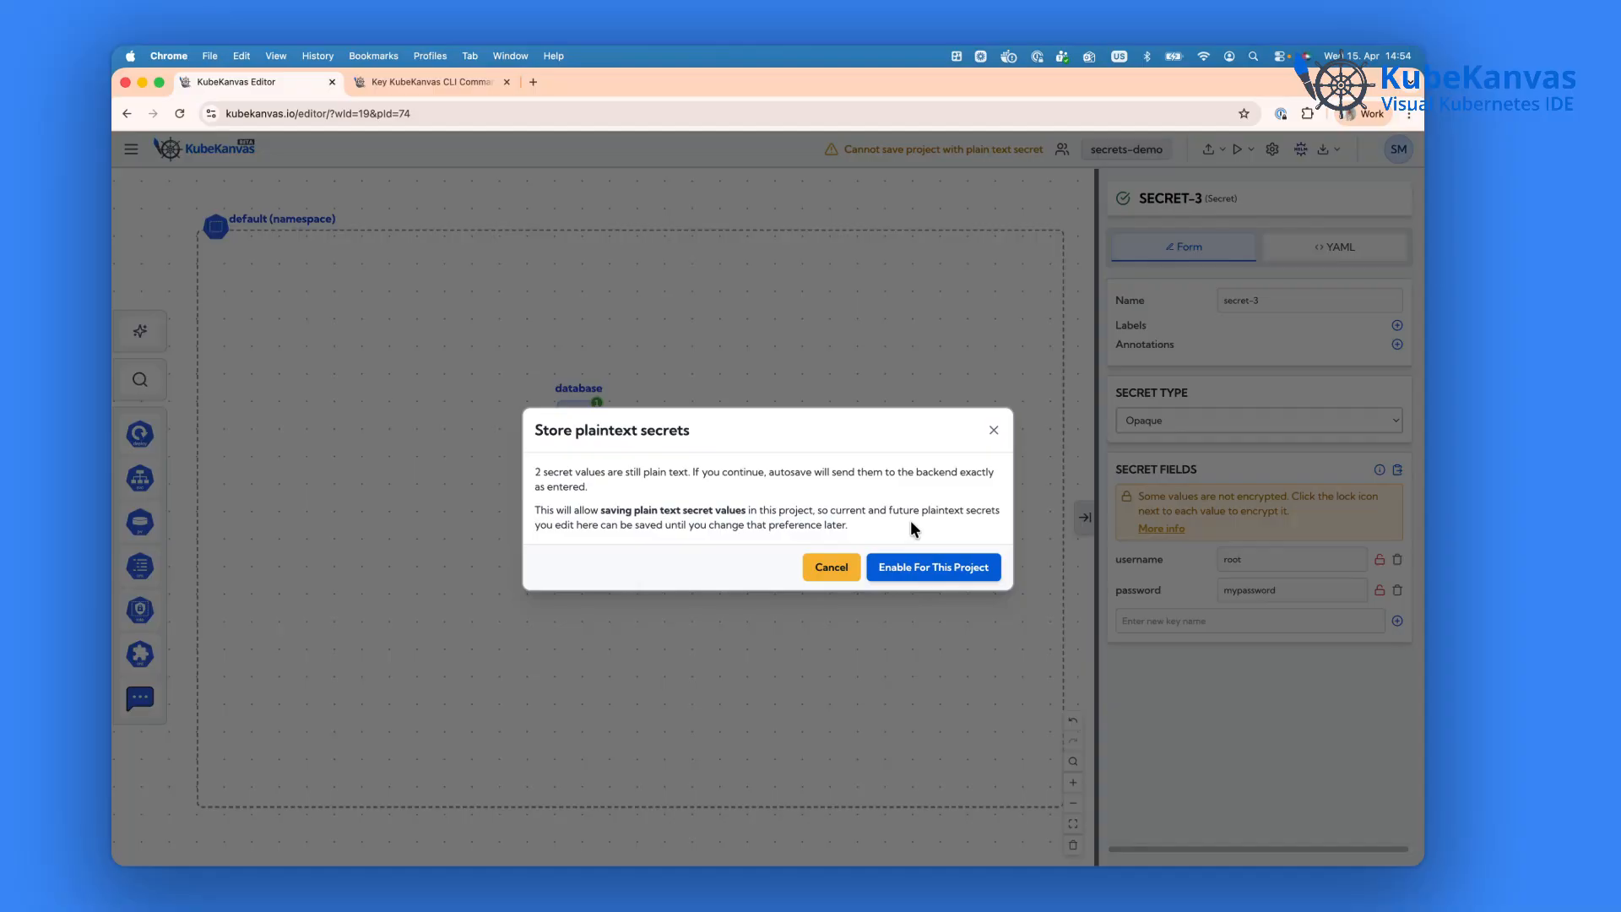
{"action": "left_click", "coordinate": [996, 436]}
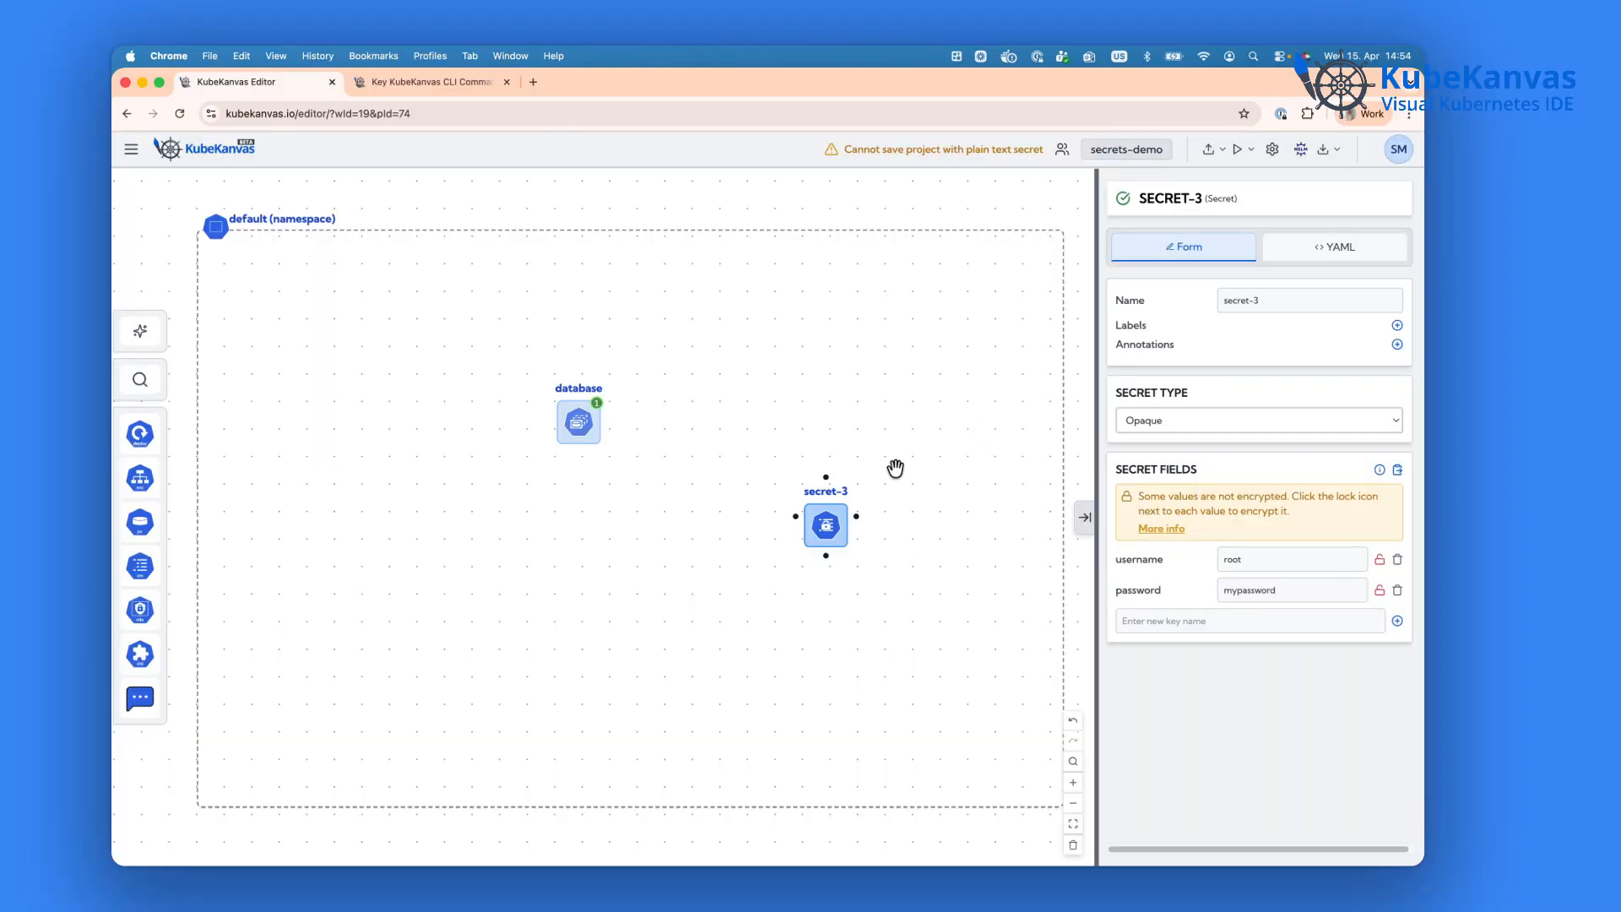
{"action": "left_click_drag", "start_coordinate": [1289, 511], "coordinate": [1133, 504]}
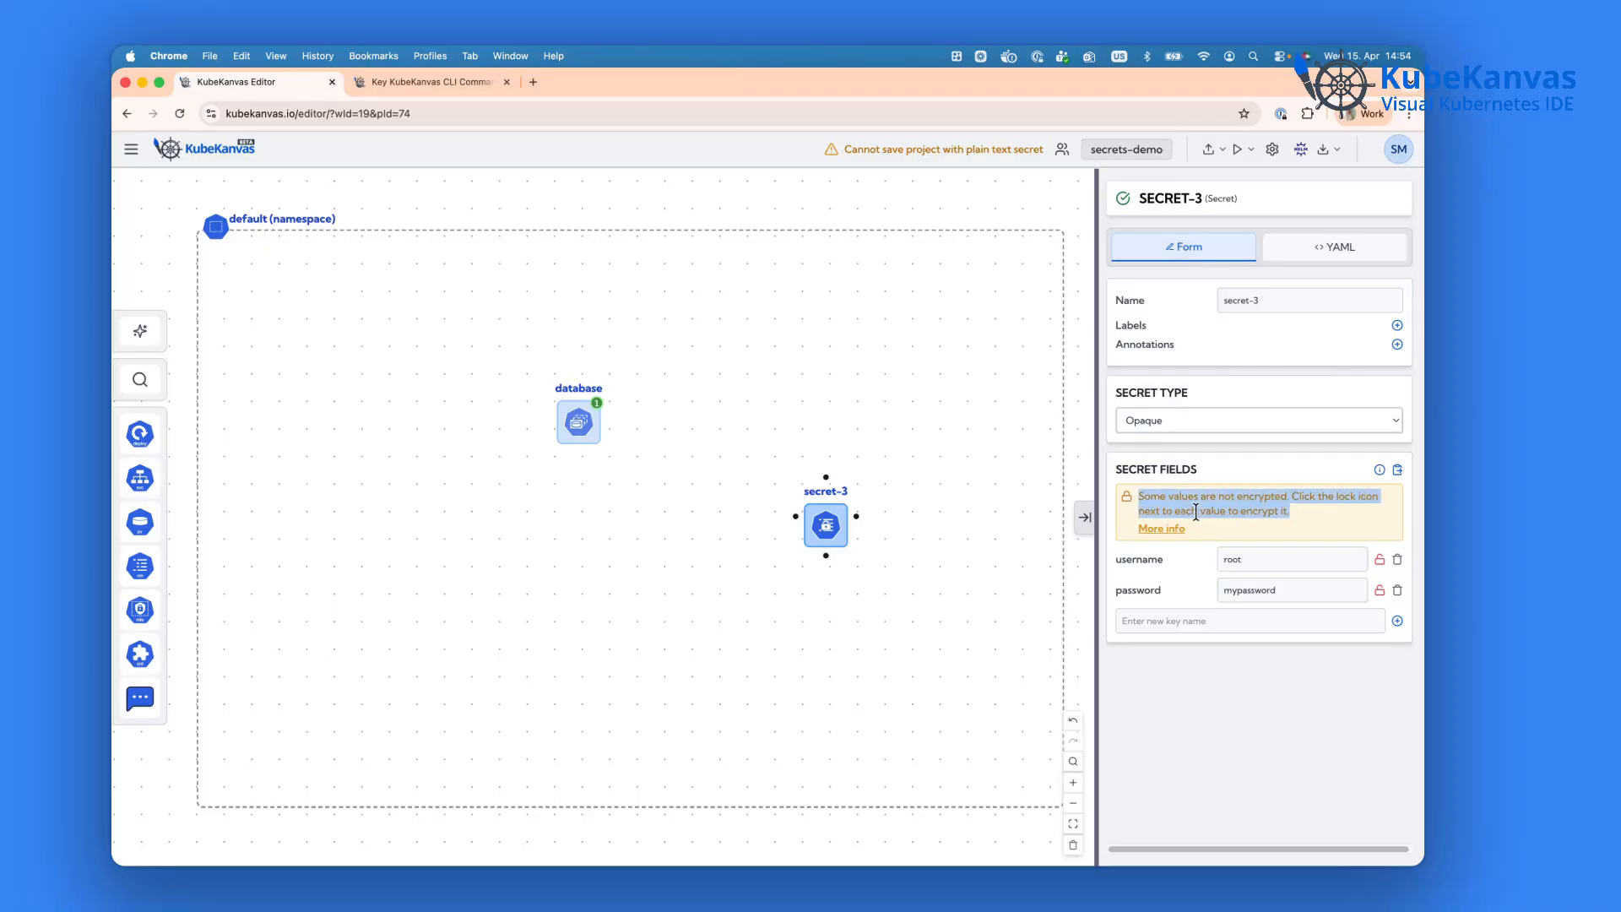
{"action": "left_click", "coordinate": [1298, 516]}
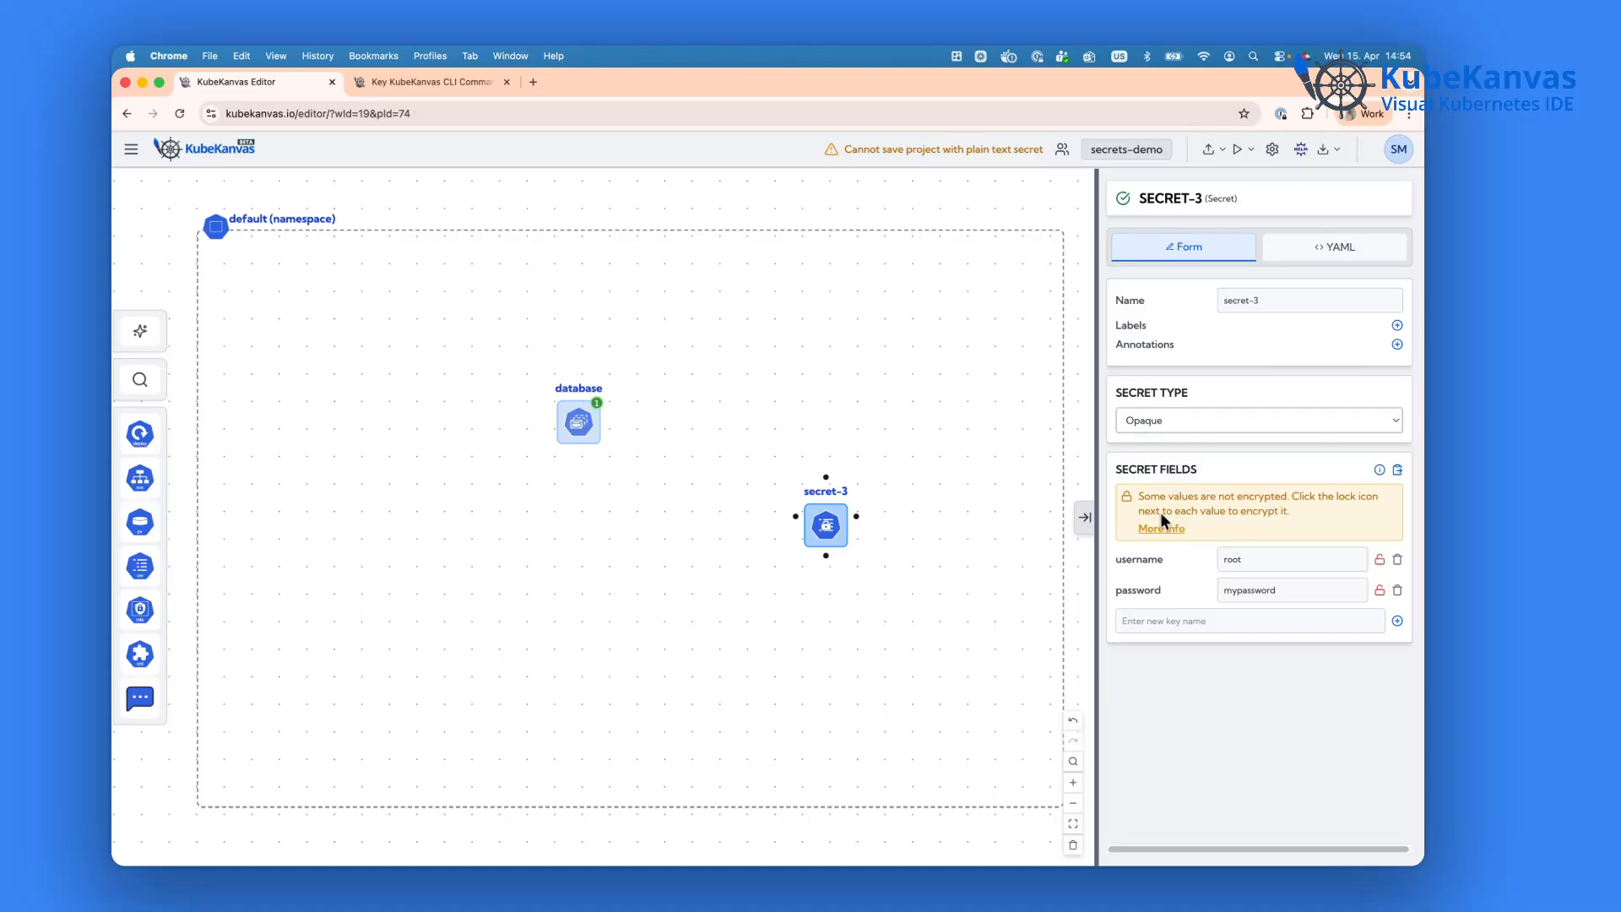
Step: Read the keys command page in the KubeKanvas CLI documentation and return to the editor
{"action": "left_click", "coordinate": [407, 81]}
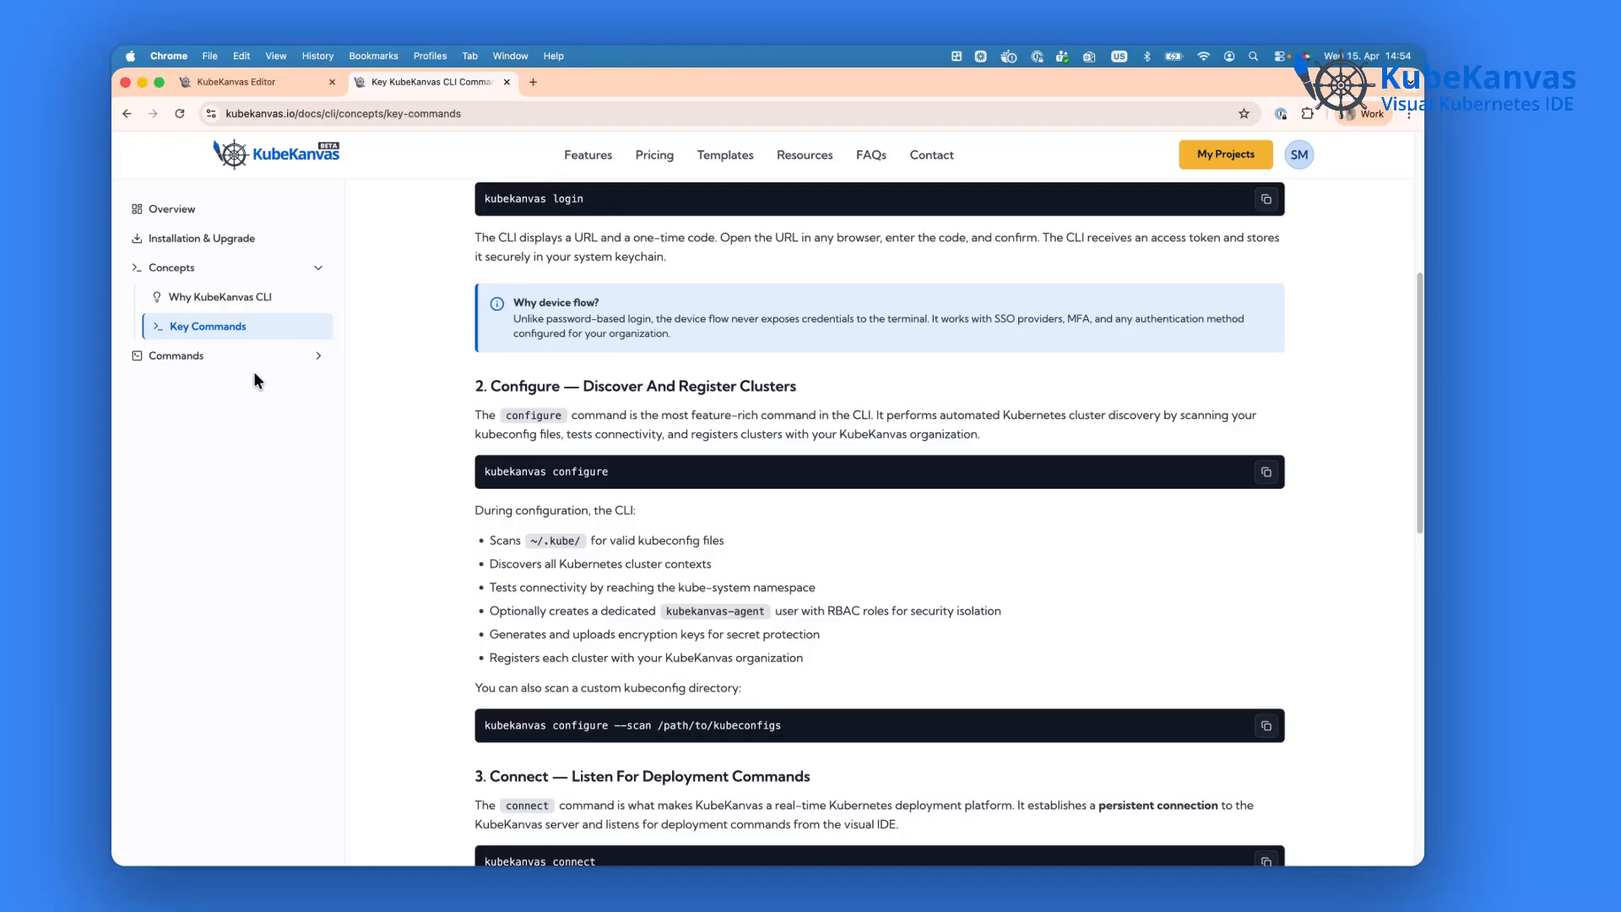
{"action": "left_click", "coordinate": [220, 356]}
{"action": "scroll", "coordinate": [203, 406], "scroll_direction": "down", "scroll_amount": 2}
{"action": "left_click", "coordinate": [174, 504]}
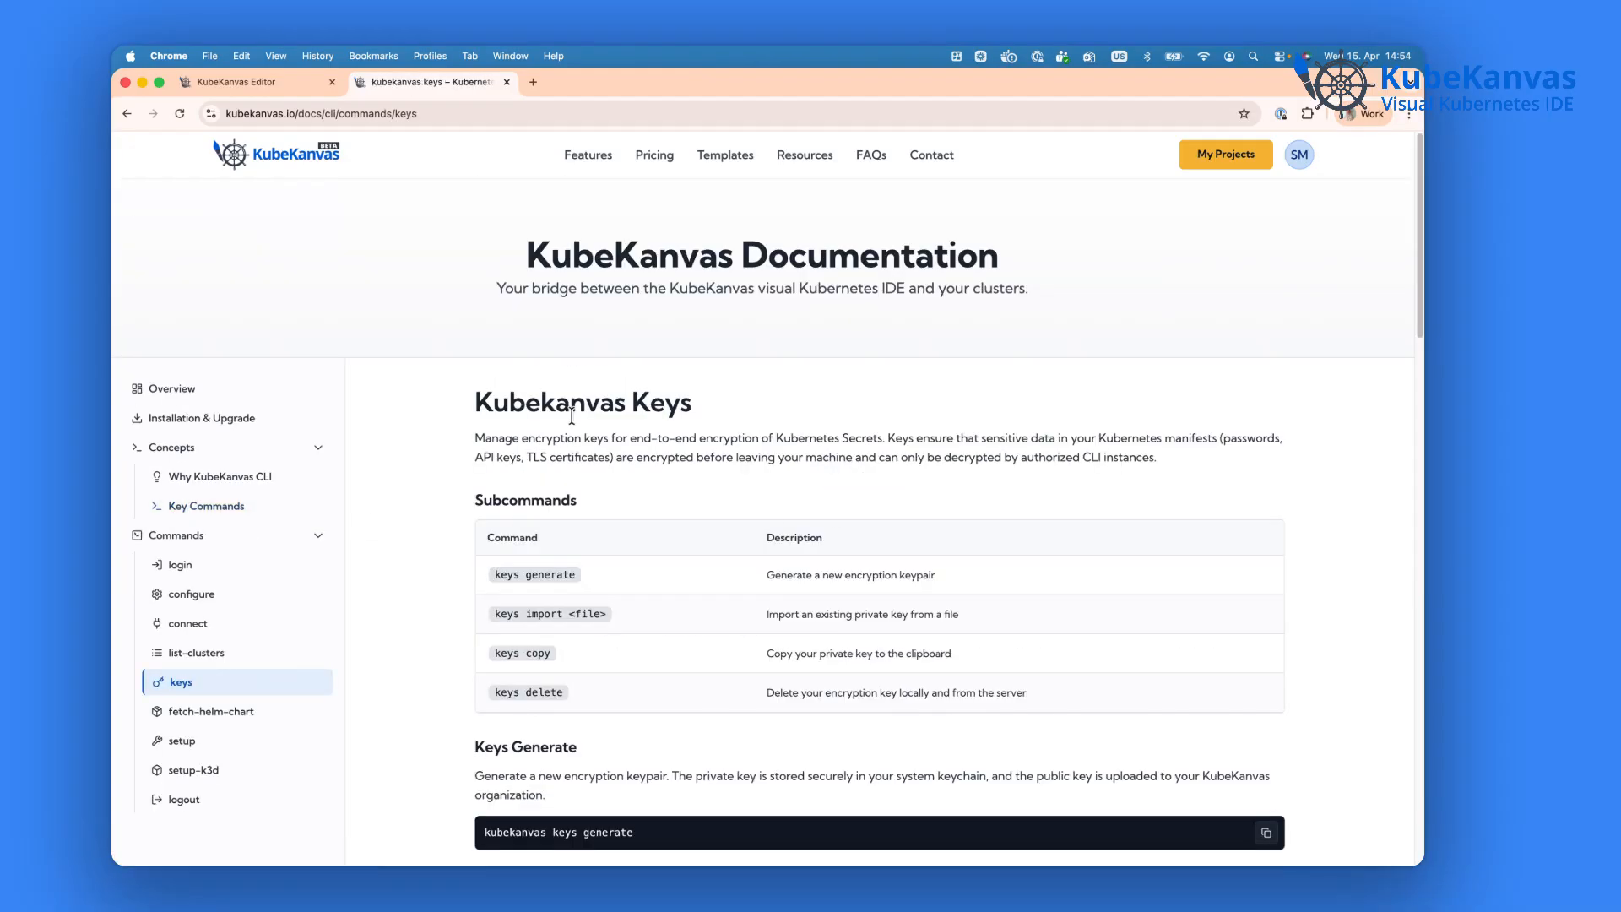
{"action": "scroll", "coordinate": [782, 392], "scroll_direction": "down", "scroll_amount": 2}
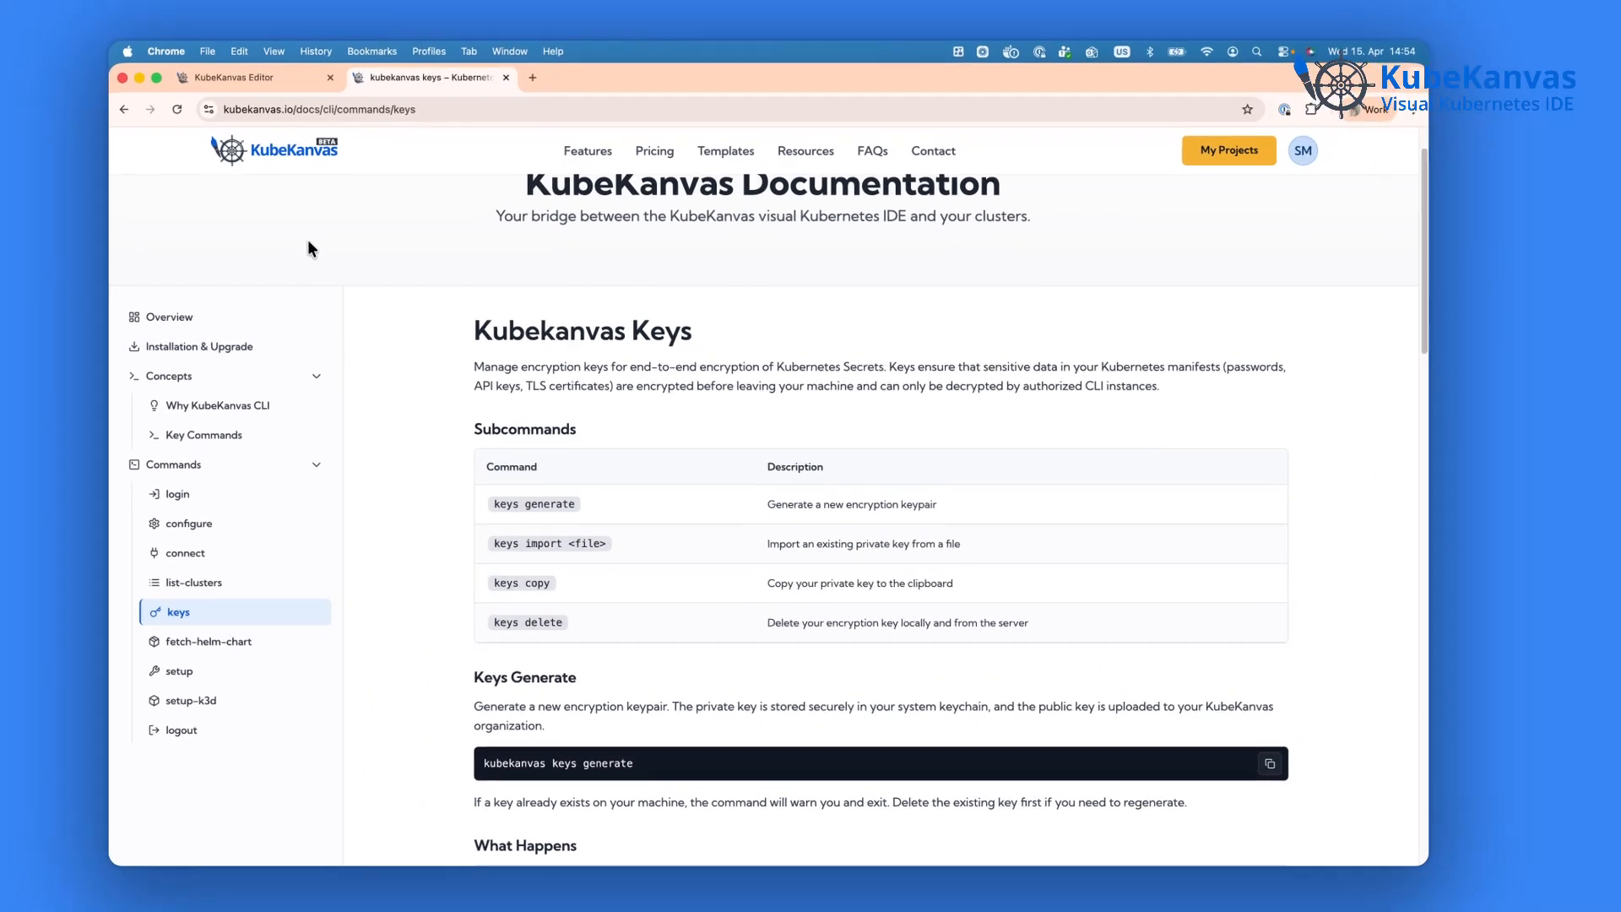
{"action": "left_click", "coordinate": [238, 80]}
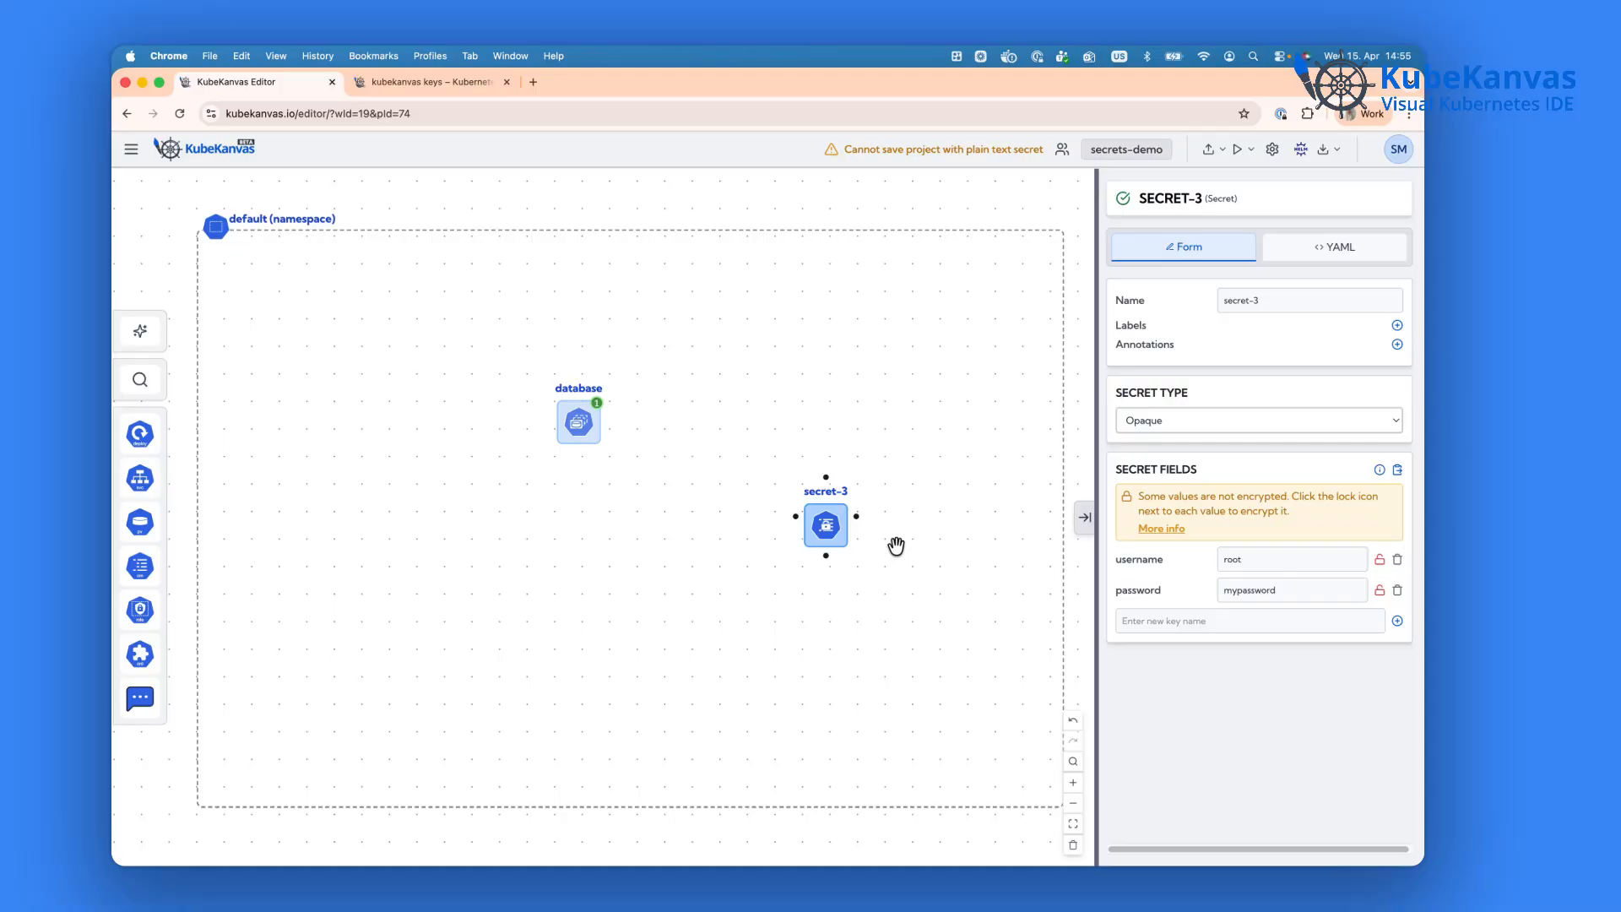
Step: Connect the Secret to the database StatefulSet on the canvas
{"action": "key", "text": "super+Tab"}
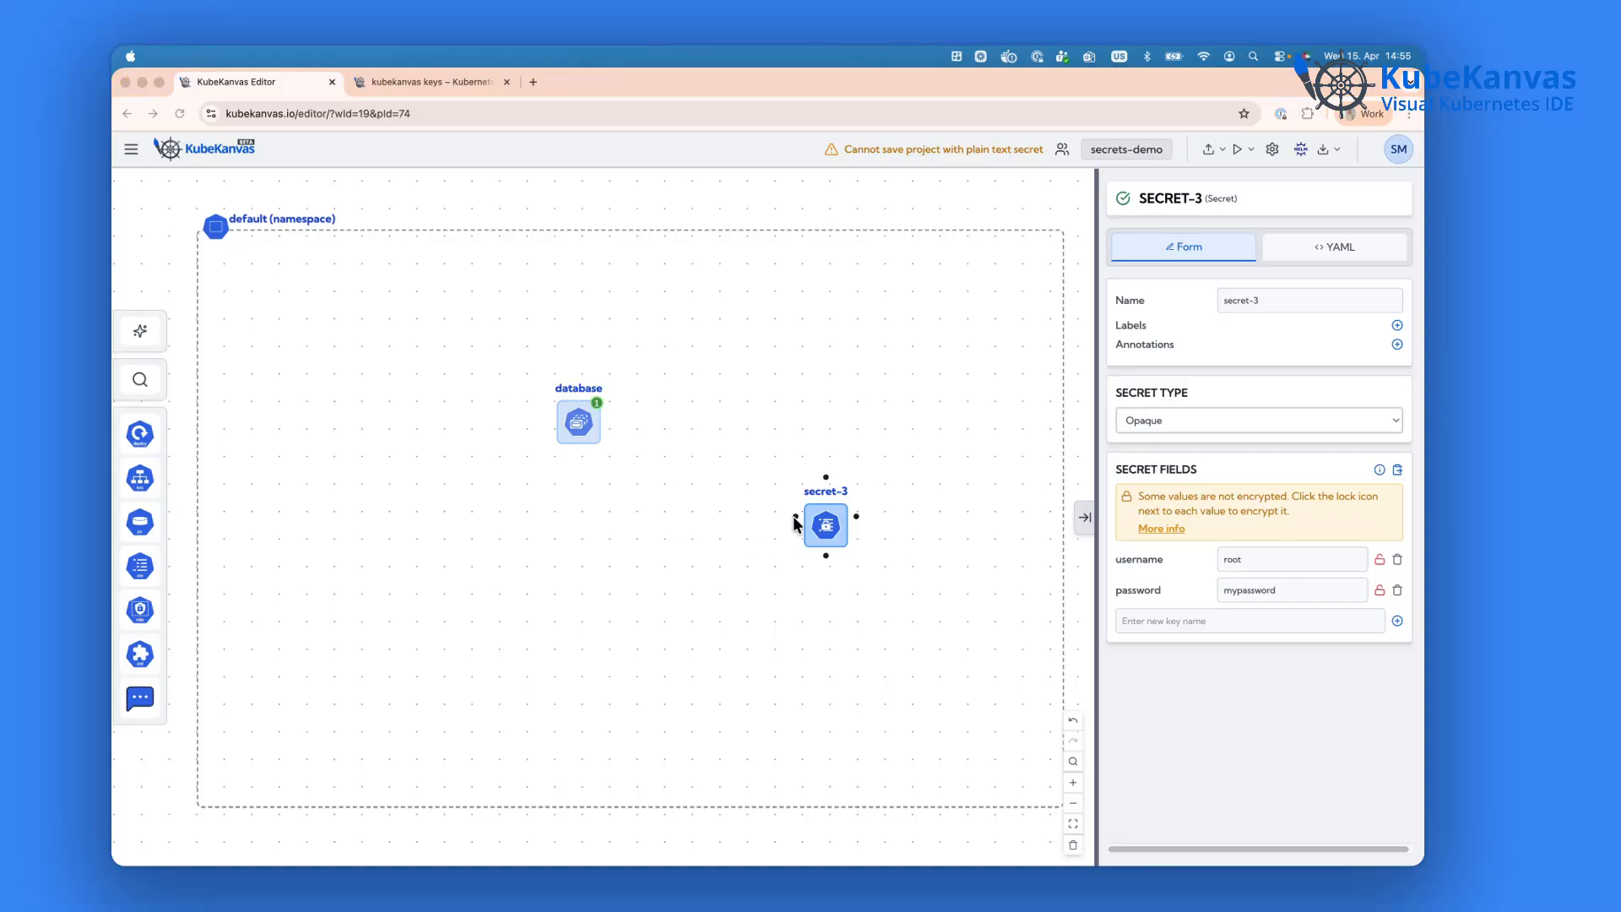
{"action": "left_click", "coordinate": [794, 517]}
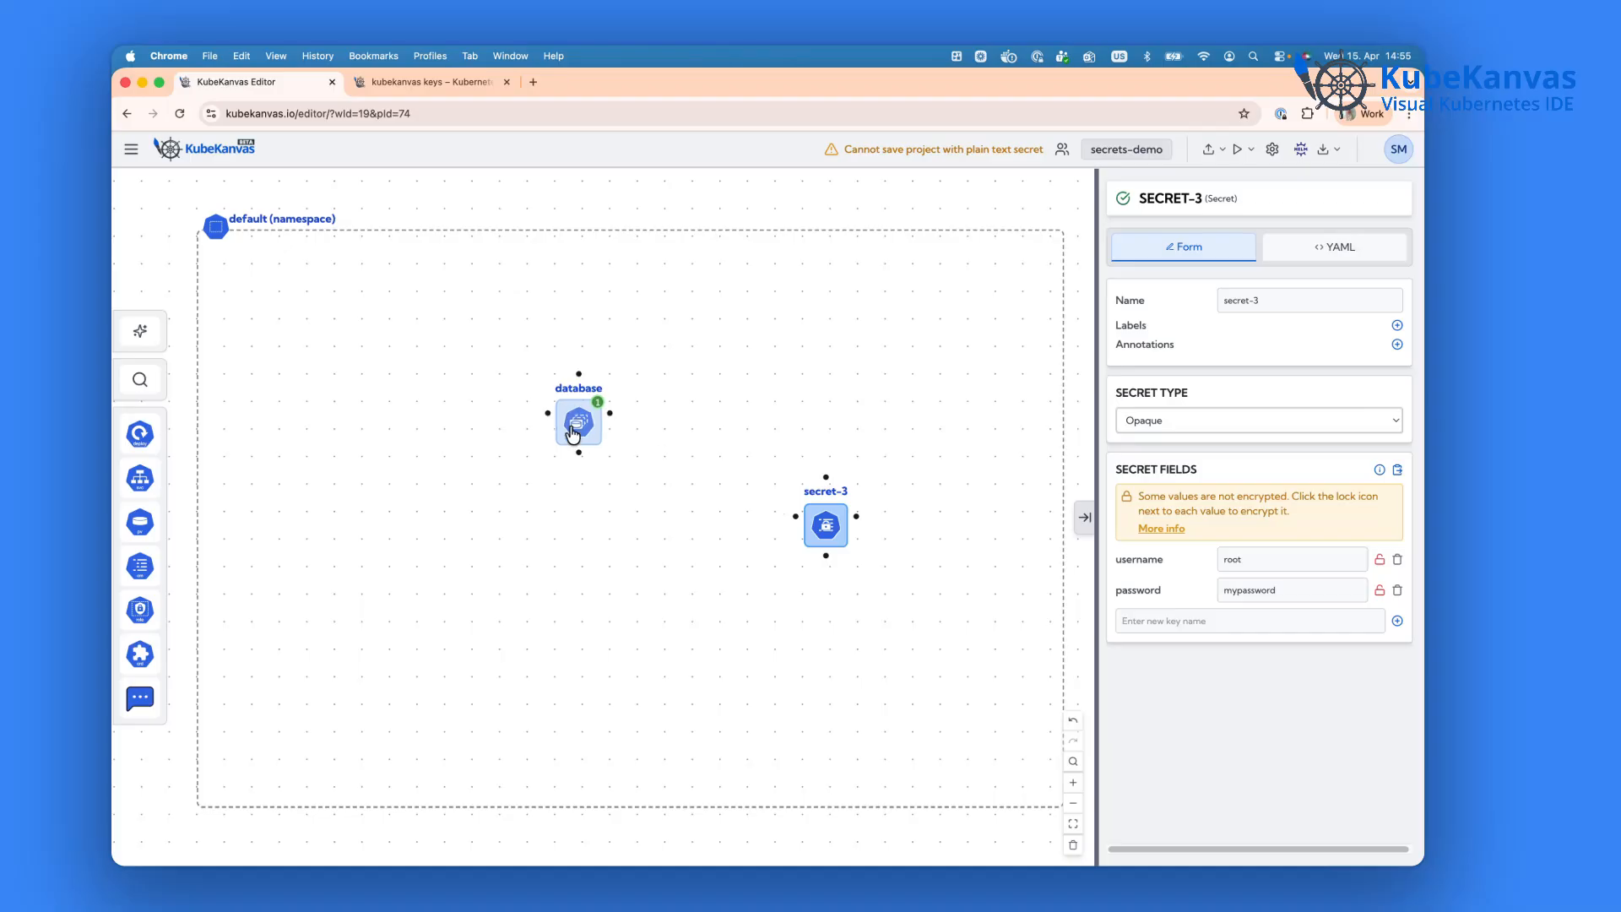
{"action": "left_click_drag", "start_coordinate": [795, 516], "coordinate": [597, 442]}
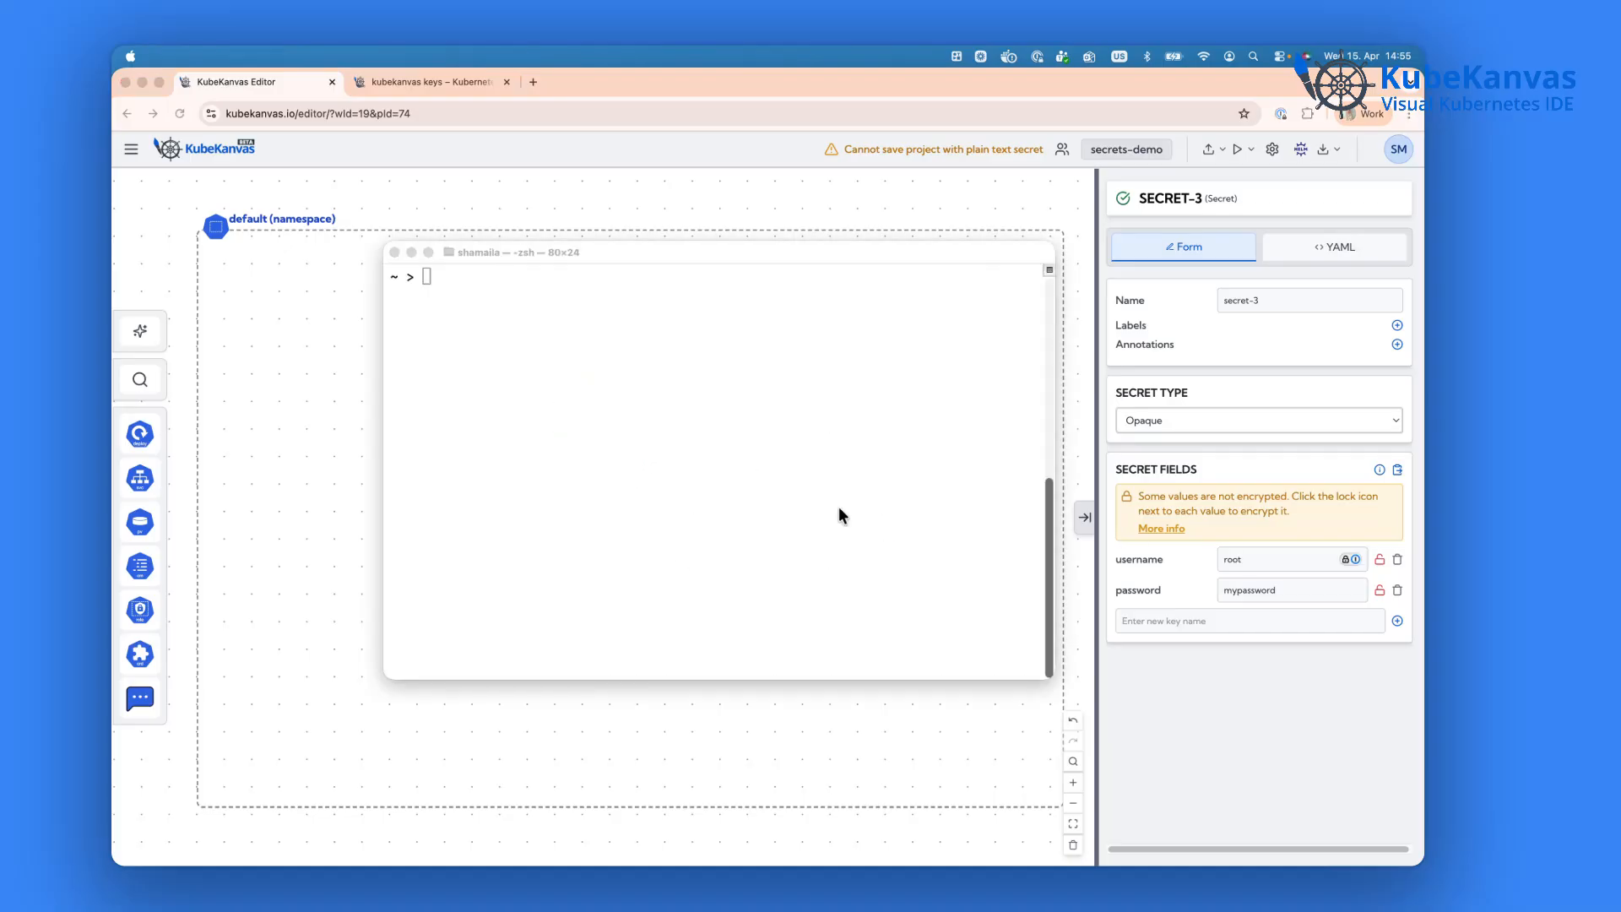
Step: Switch to Terminal and check the installed CLI version with kubekanvas --version
{"action": "left_click", "coordinate": [601, 475]}
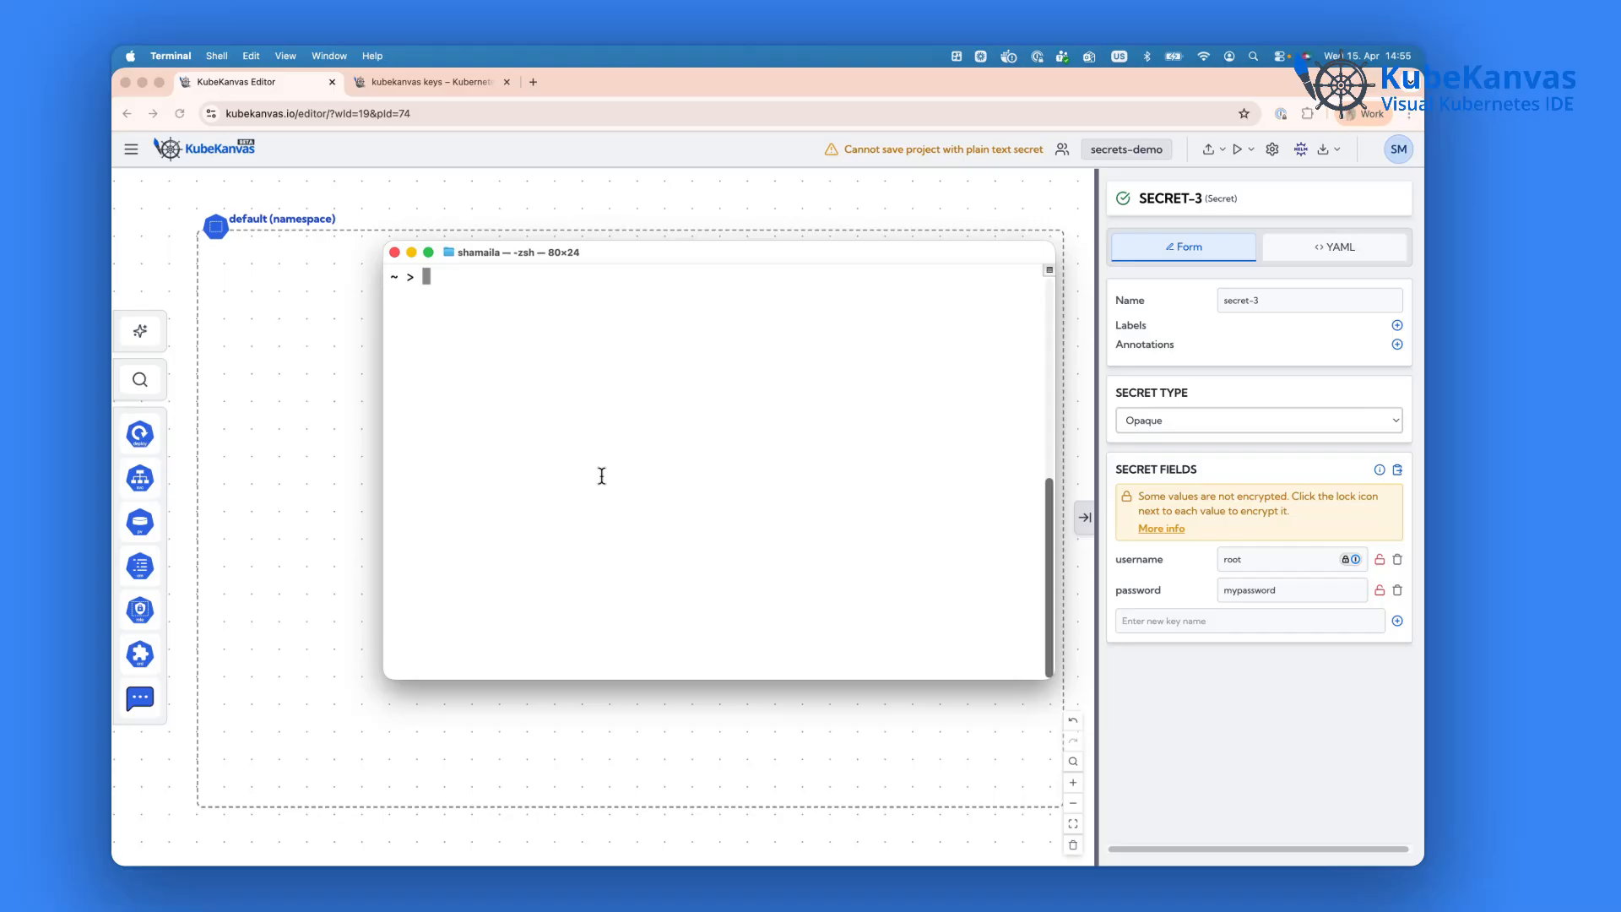
{"action": "type", "text": "kubekanvas --version"}
{"action": "key", "text": "Return"}
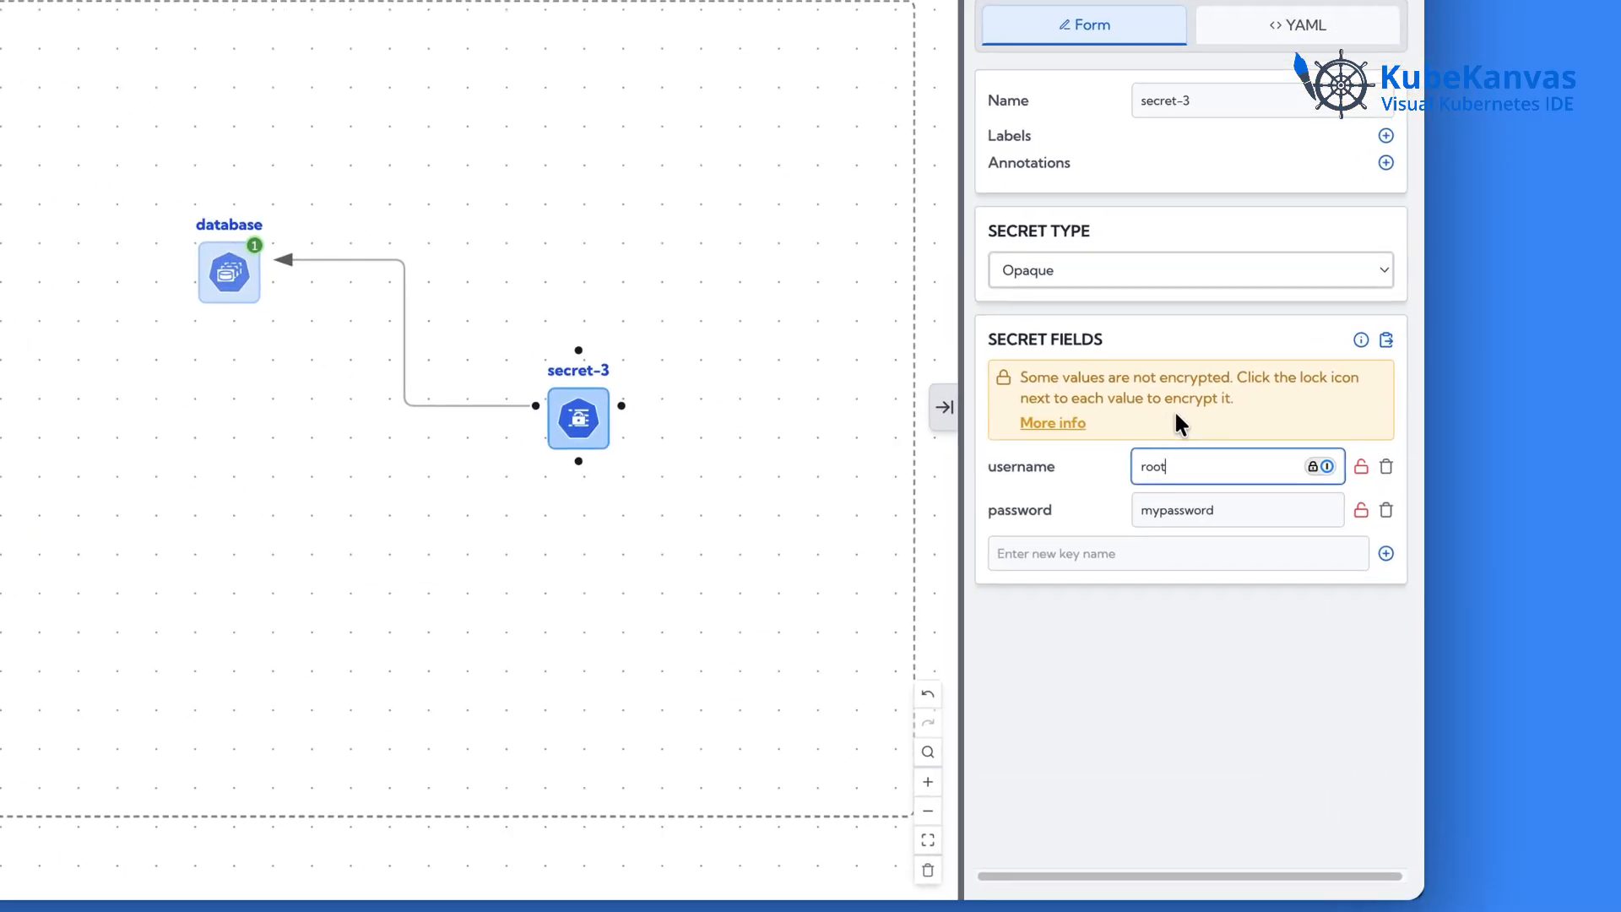
Step: Encrypt the Secret's username and password values
{"action": "left_click", "coordinate": [1357, 449]}
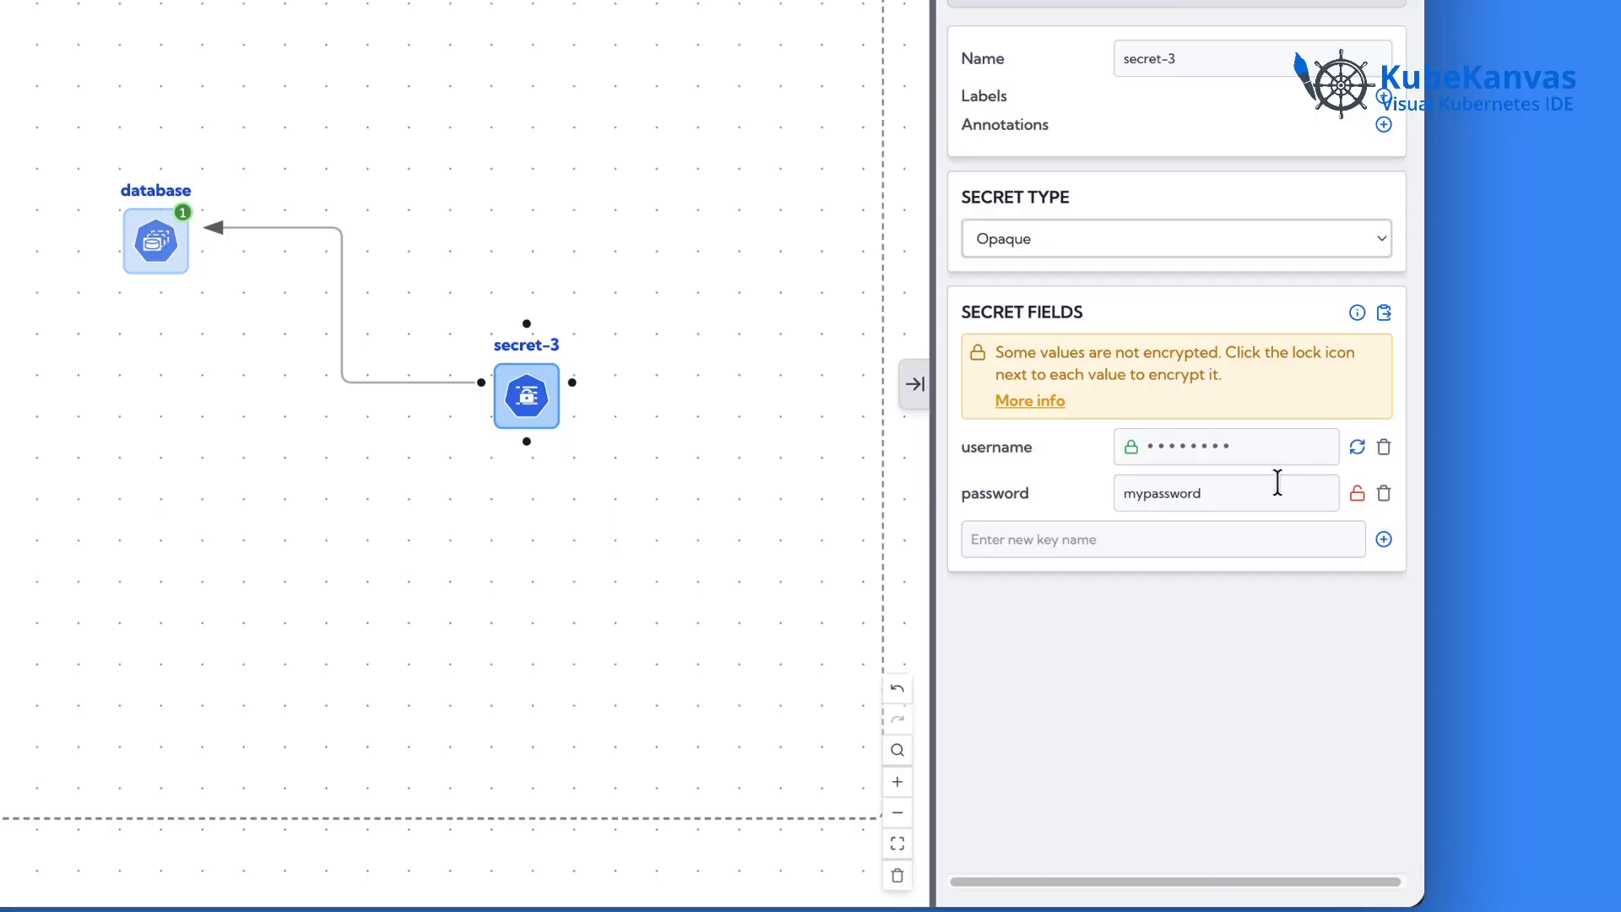
{"action": "left_click", "coordinate": [1356, 493]}
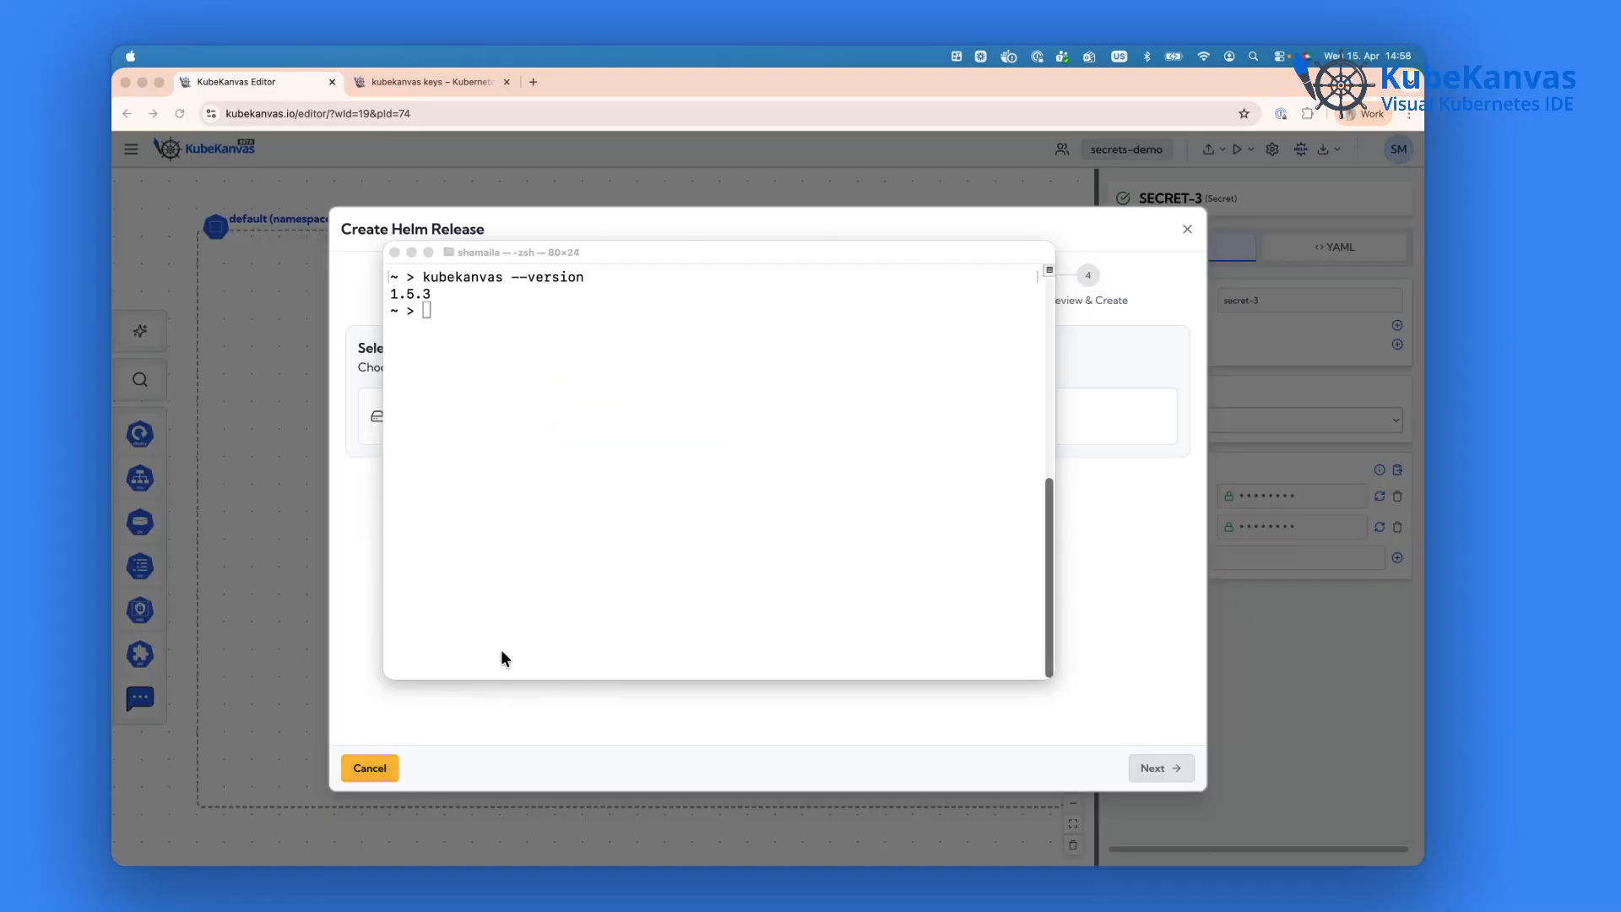
Step: Switch to Terminal and run kubekanvas connect to start connecting the CLI
{"action": "left_click", "coordinate": [535, 474]}
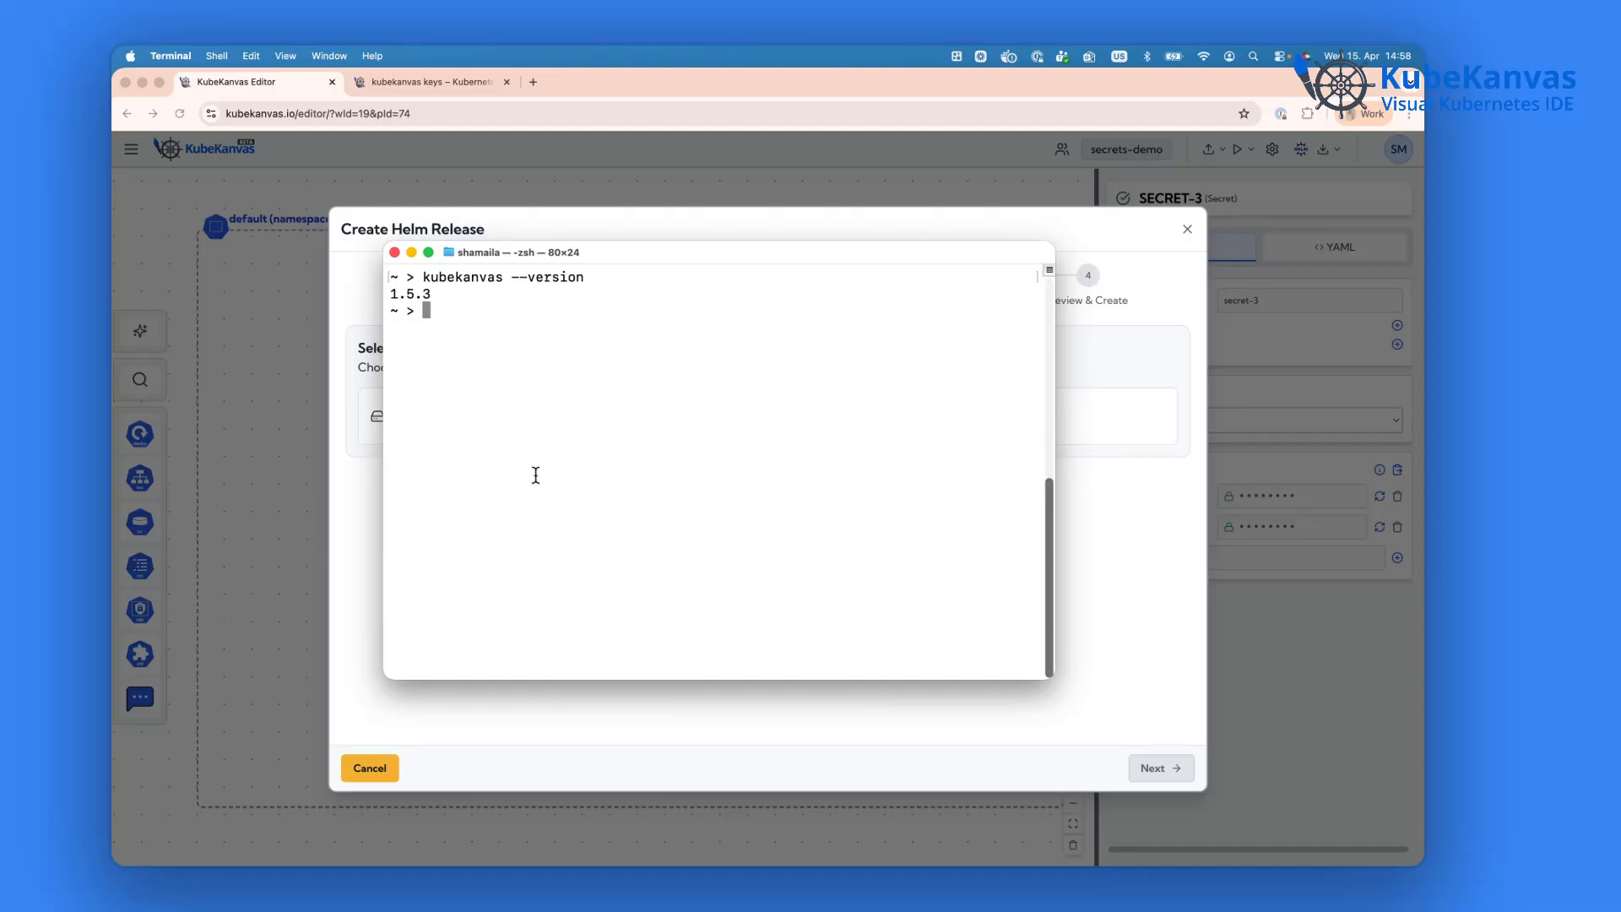
{"action": "type", "text": "kubekanvas connect"}
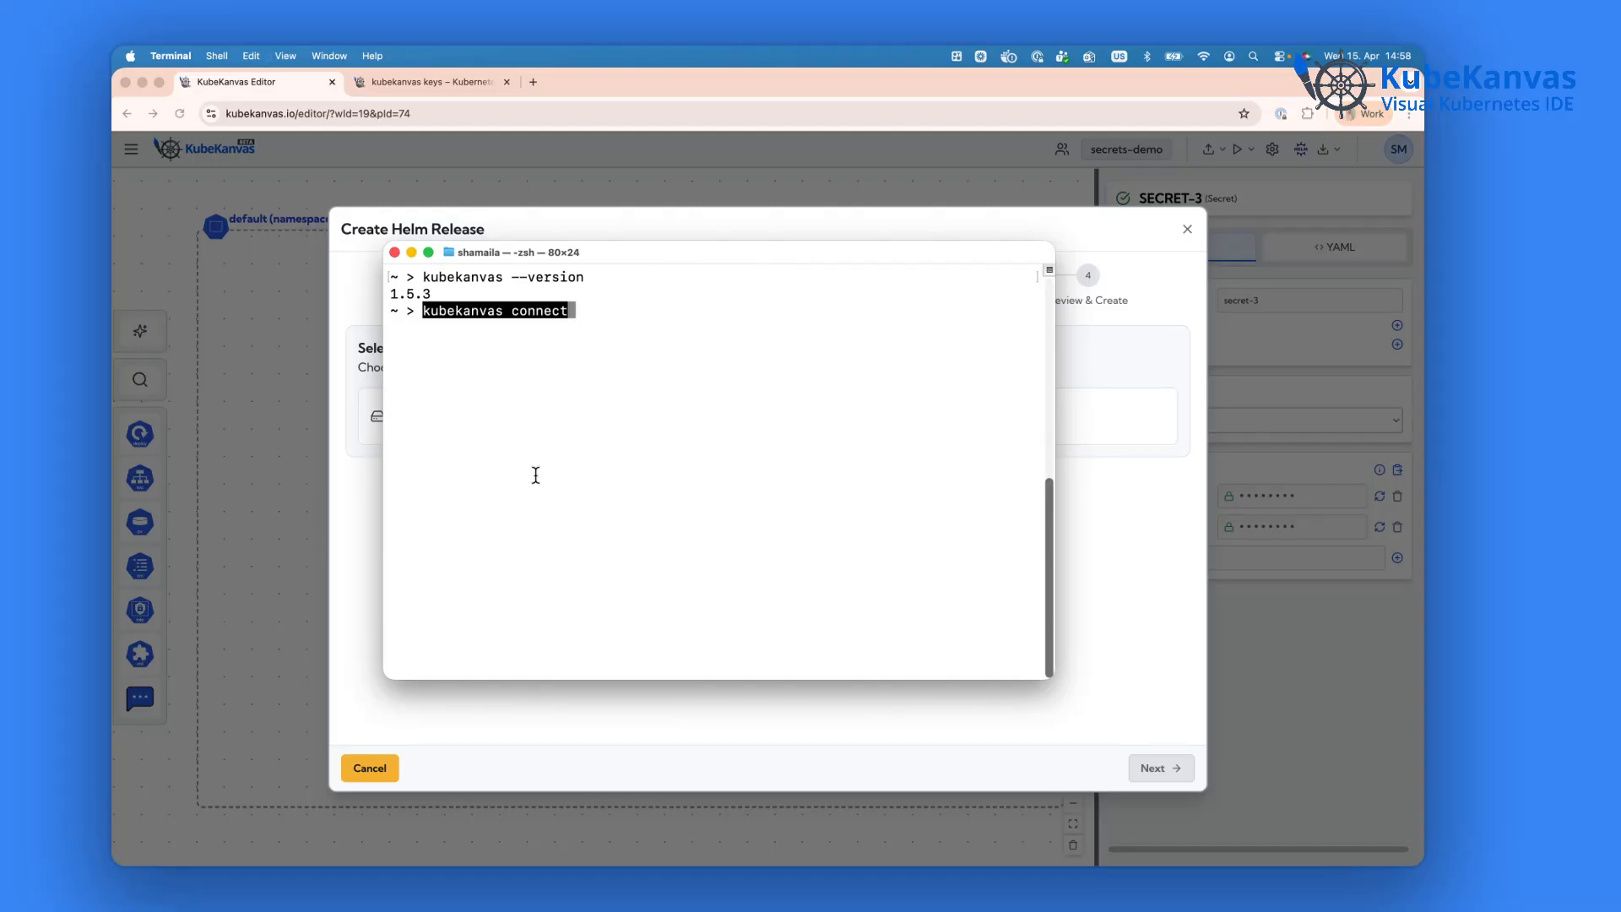
{"action": "key", "text": "Return"}
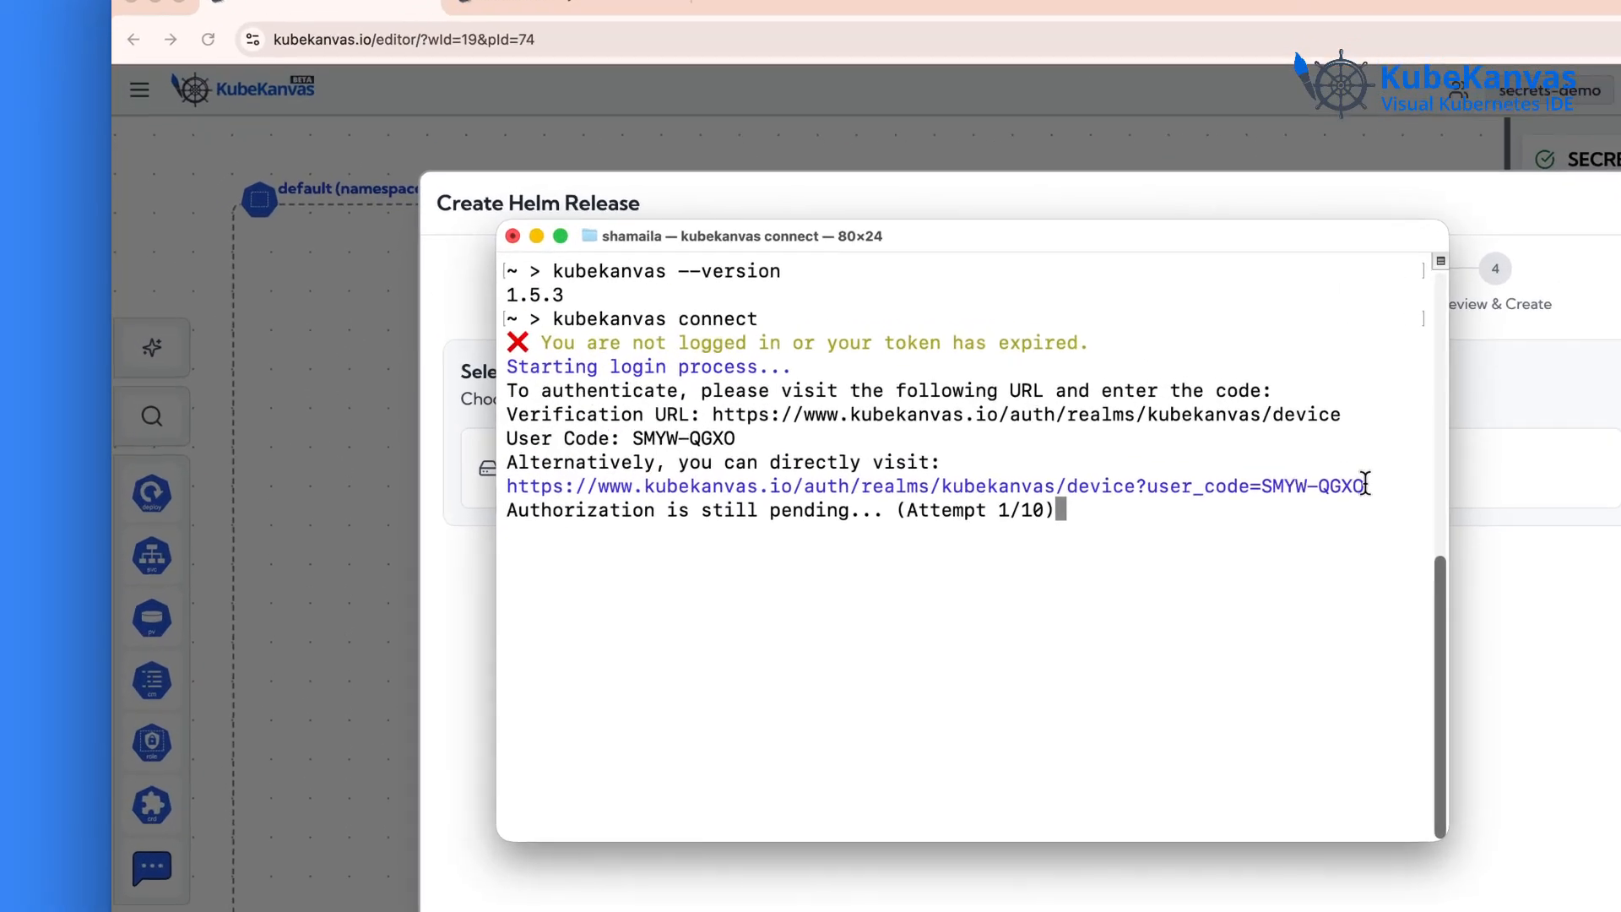
Step: Open the CLI's direct login URL with its verification code in a new browser tab, grant the requested access, and return to Terminal
{"action": "left_click_drag", "start_coordinate": [1365, 483], "coordinate": [507, 485]}
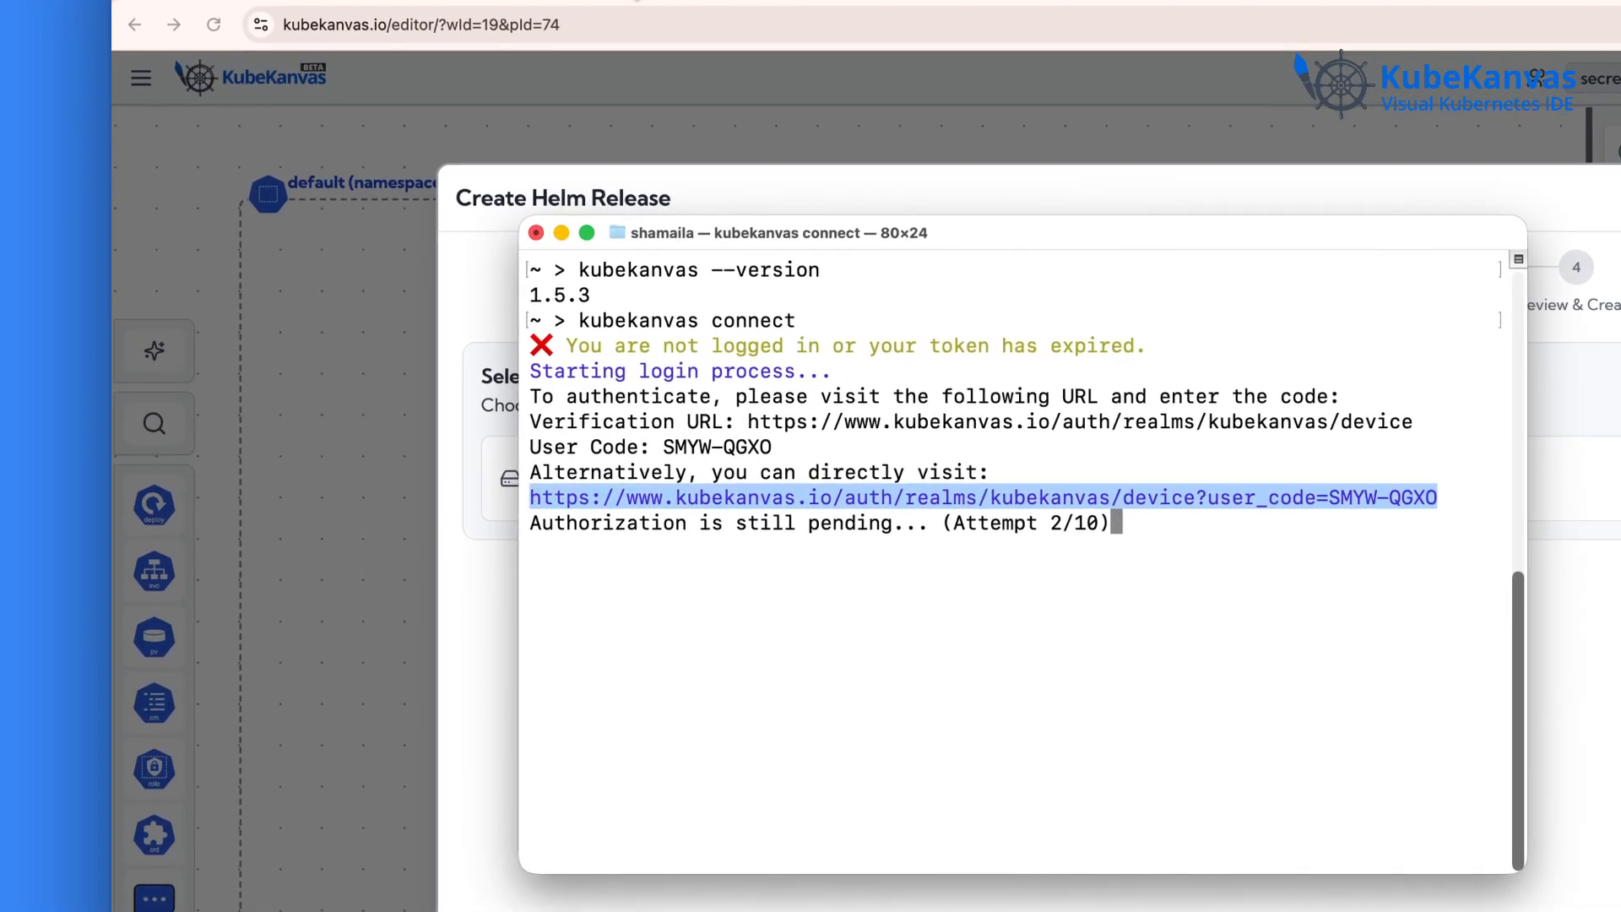
{"action": "left_click", "coordinate": [637, 0]}
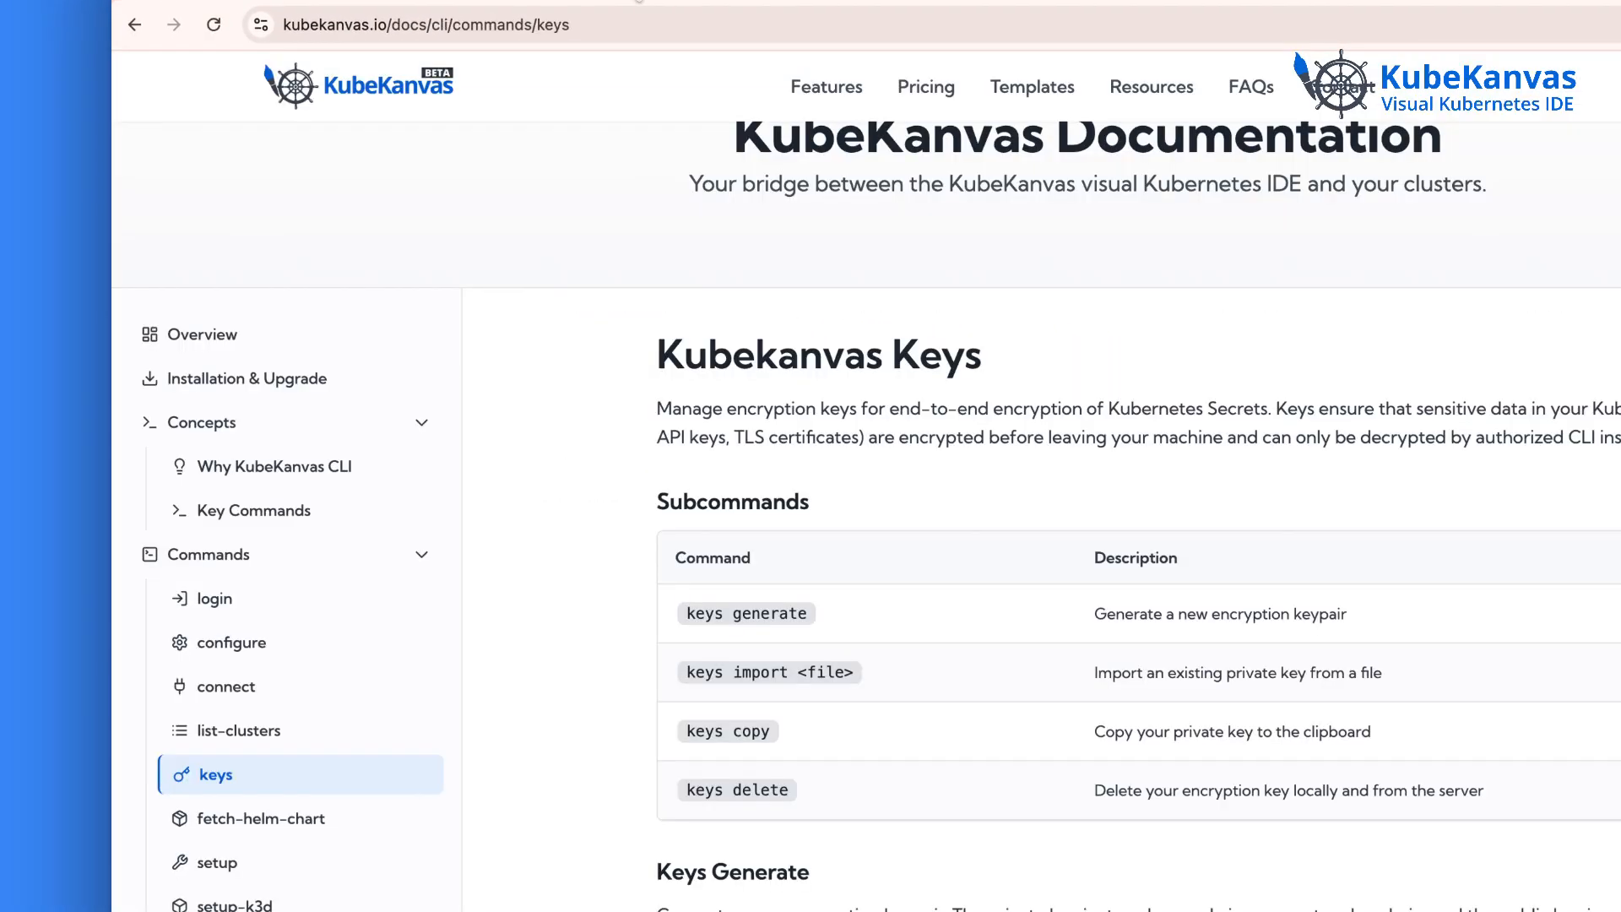
{"action": "left_click", "coordinate": [572, 17]}
{"action": "left_click", "coordinate": [735, 1]}
{"action": "left_click", "coordinate": [610, 23]}
{"action": "type", "text": "https://www.kubekanvas.io/auth/realms/kubekanvas/device?user_code=SMYW-QDXO"}
{"action": "key", "text": "Return"}
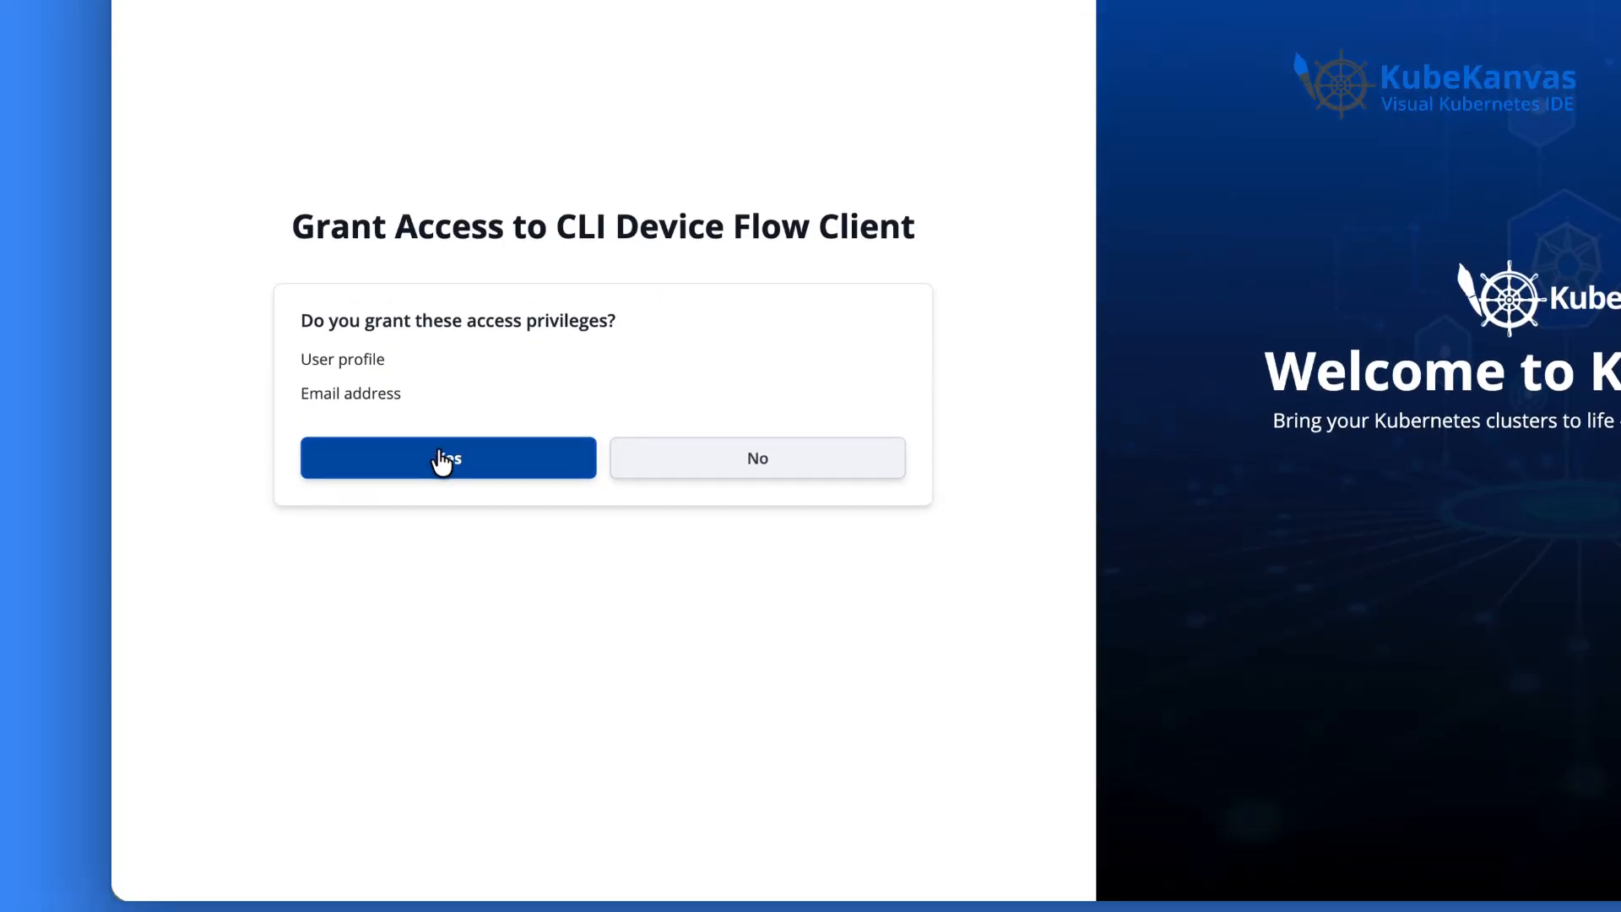
{"action": "left_click", "coordinate": [442, 460]}
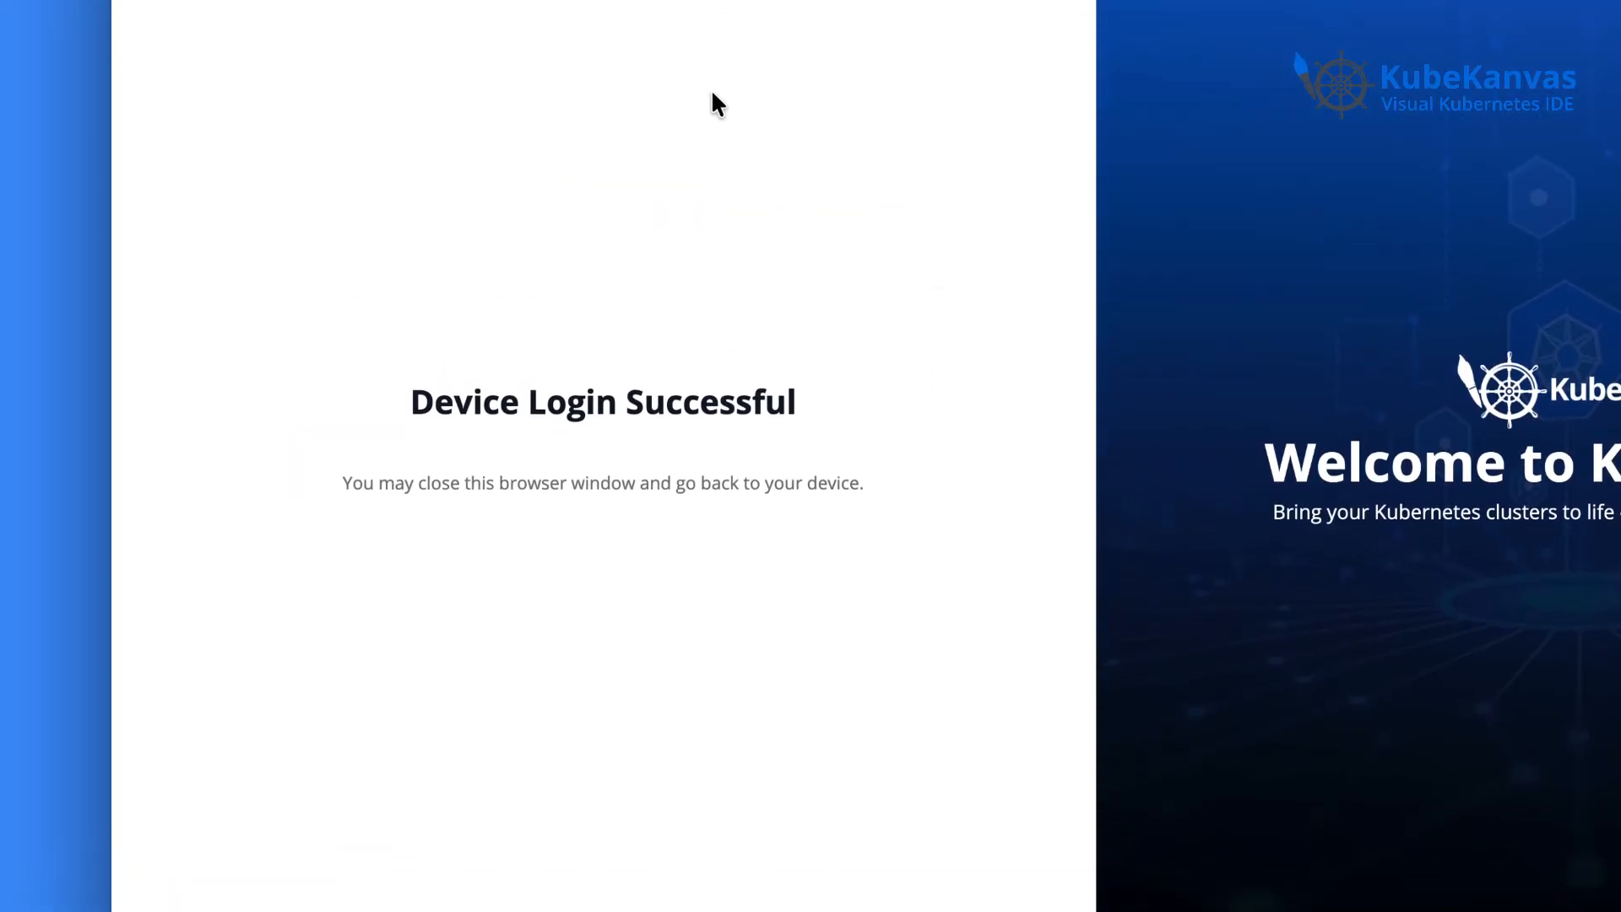
{"action": "key", "text": "super+Tab"}
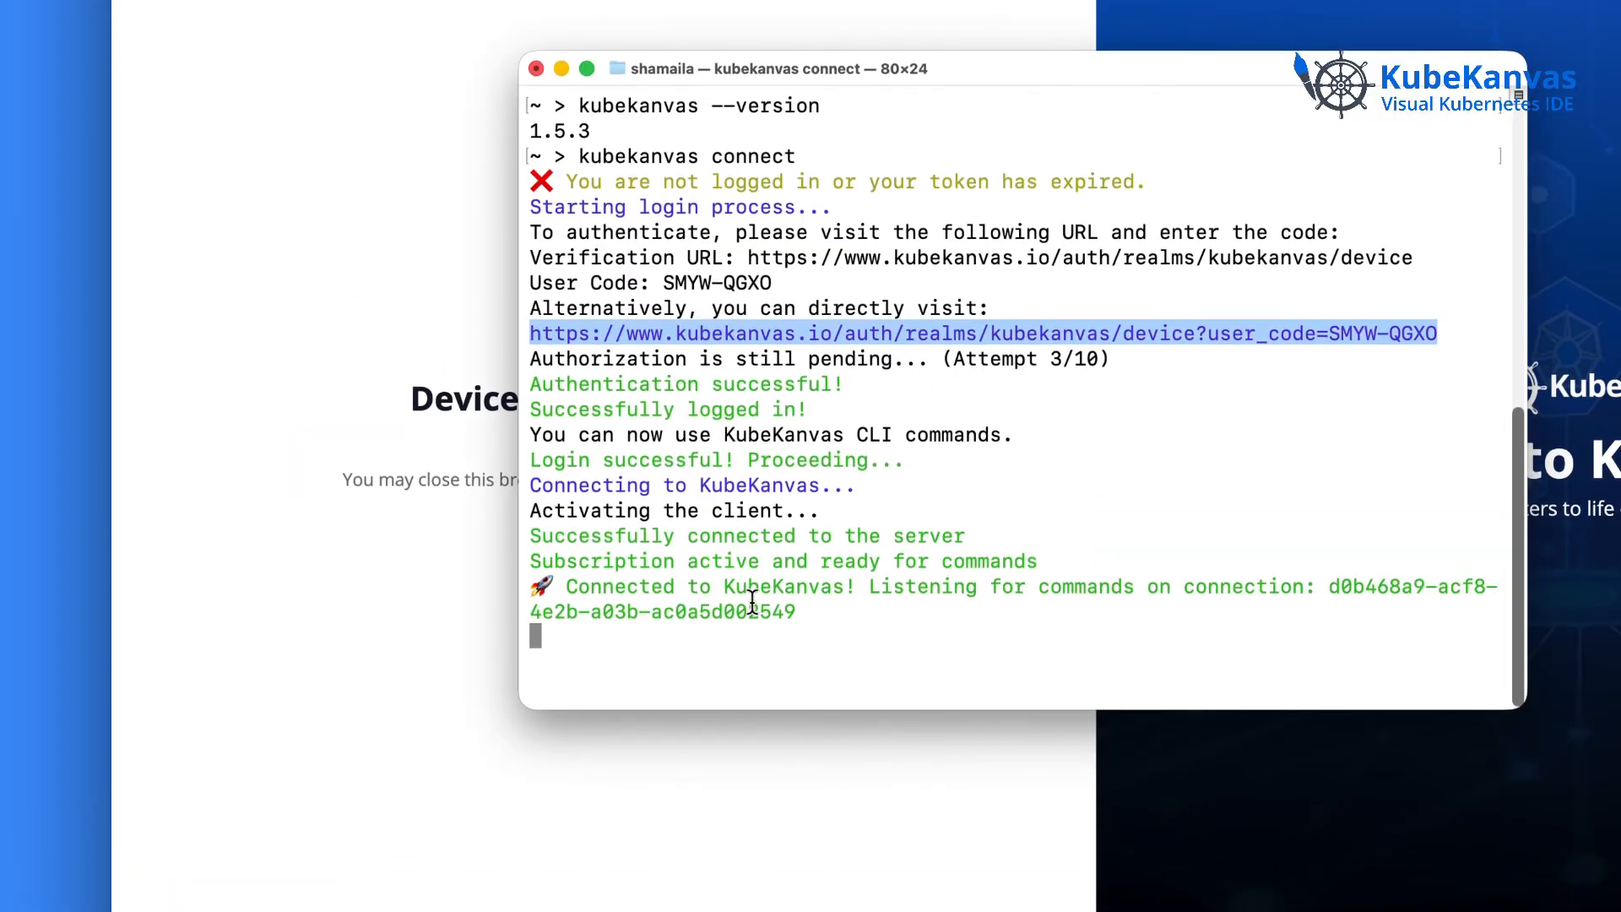
Step: Back in the KubeKanvas editor, create the Helm release secrets-demo on the docker-desktop cluster in namespace secrets-demo, using the project's current state
{"action": "left_click", "coordinate": [422, 310]}
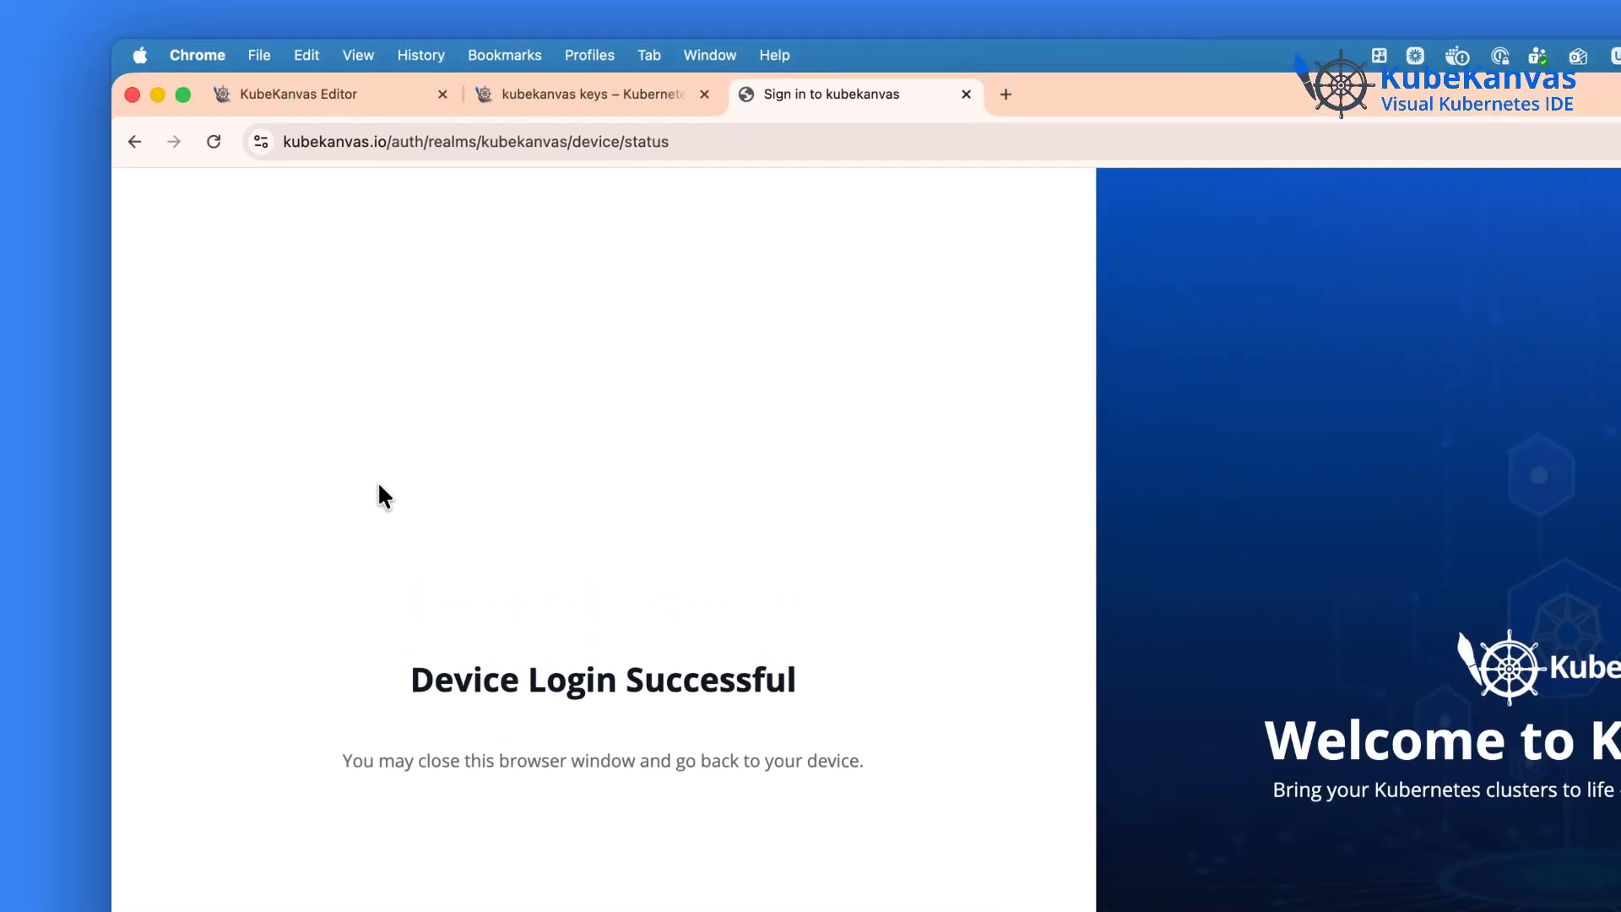
{"action": "left_click", "coordinate": [300, 101]}
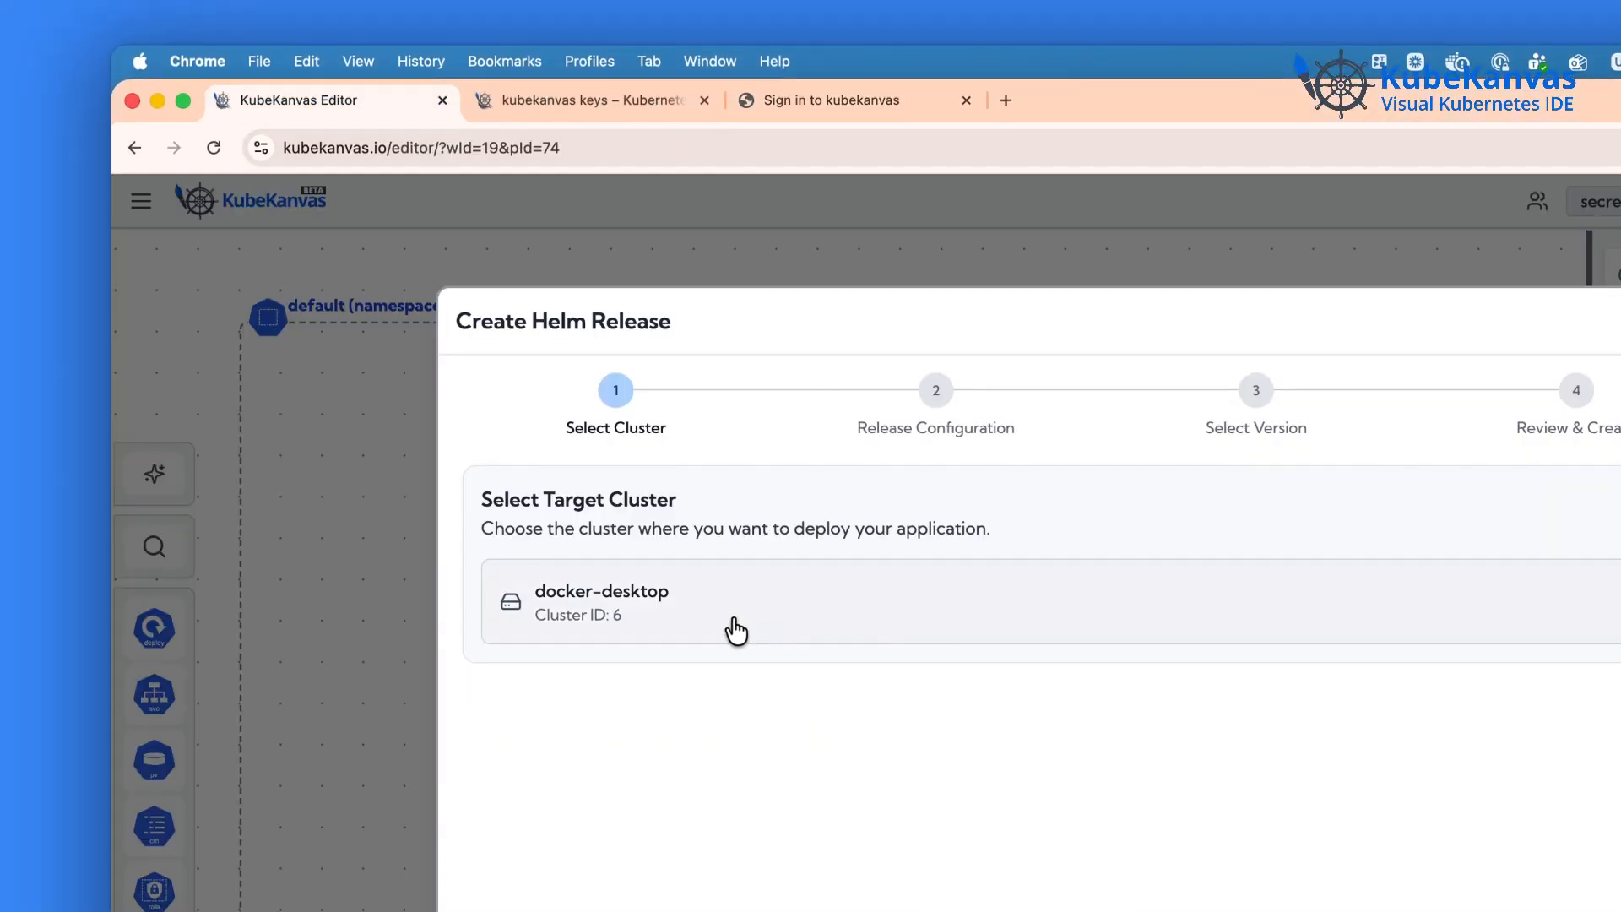
{"action": "left_click", "coordinate": [687, 616]}
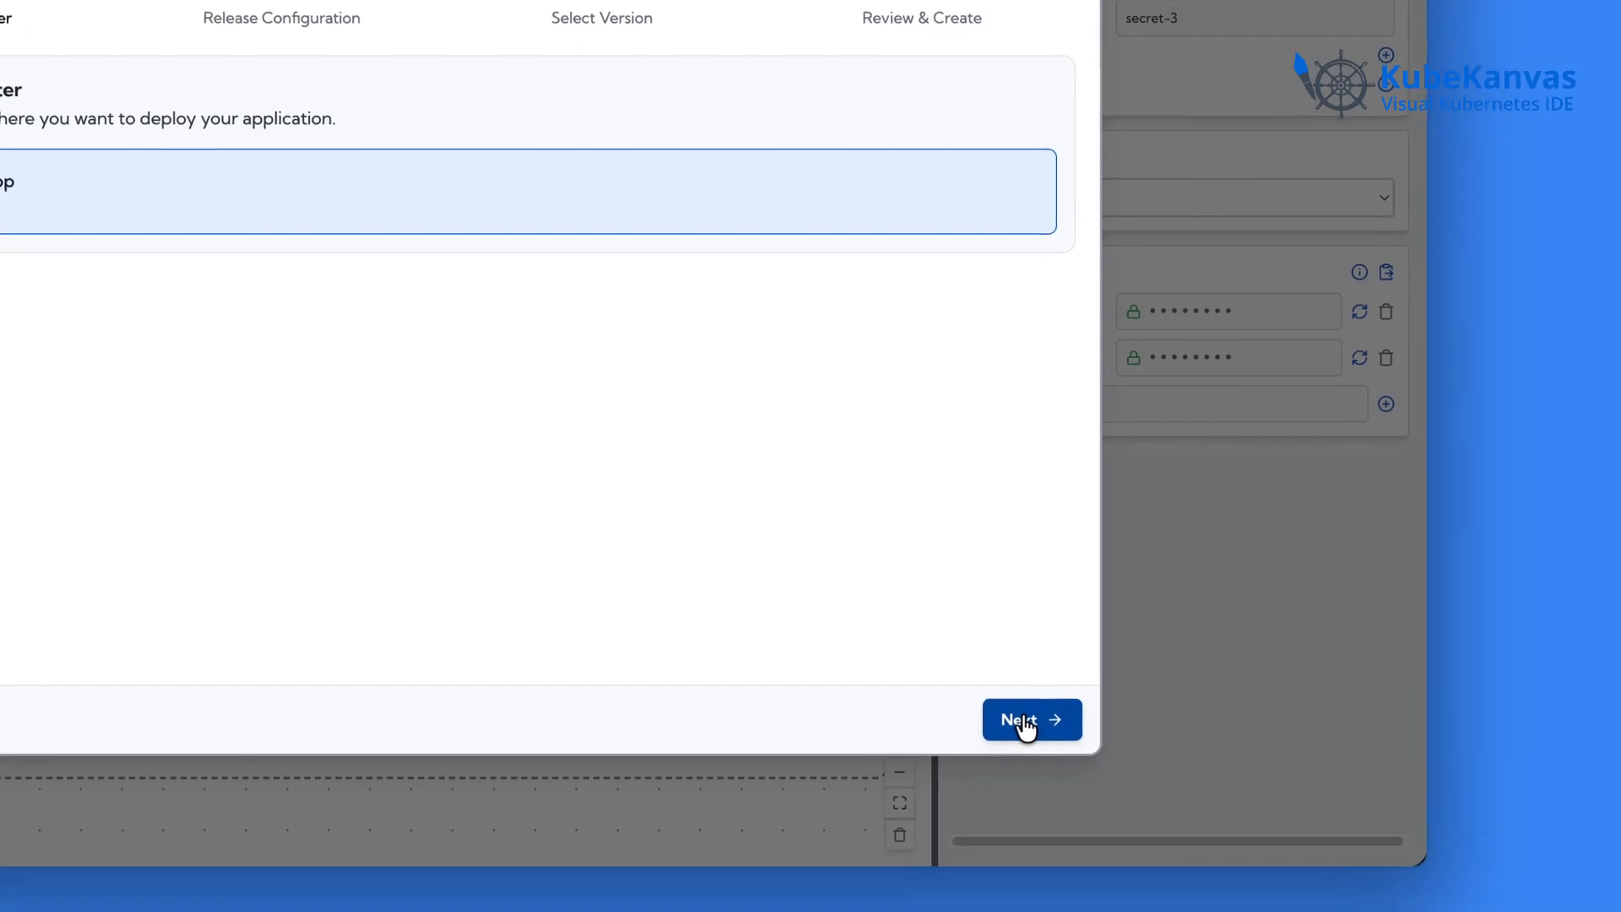
{"action": "left_click", "coordinate": [1478, 811]}
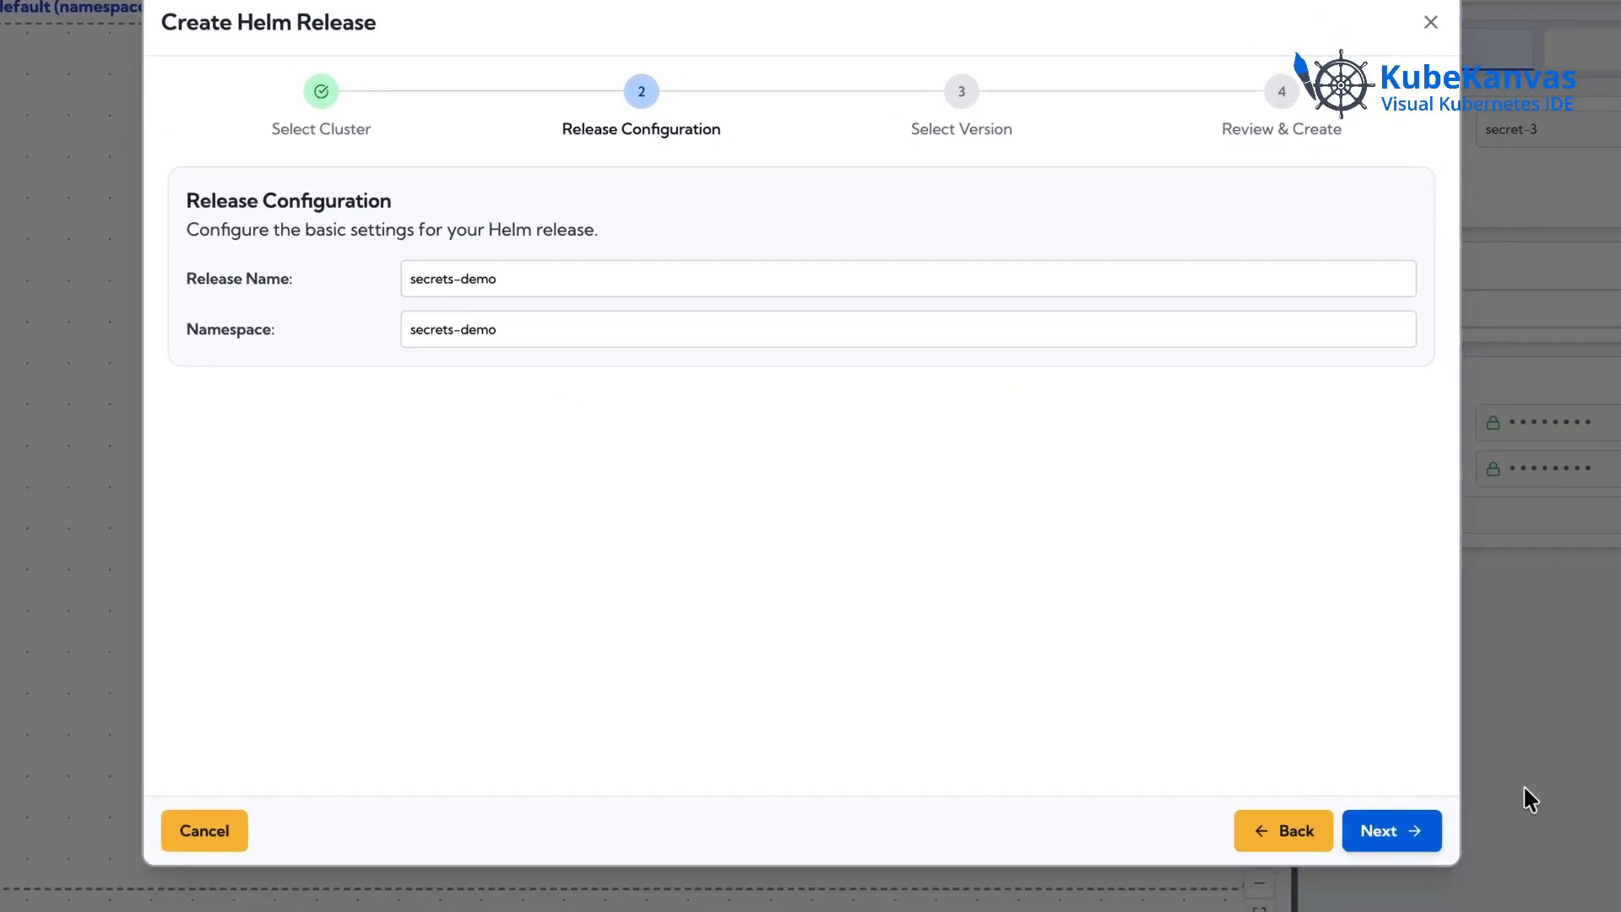
{"action": "left_click", "coordinate": [1397, 832]}
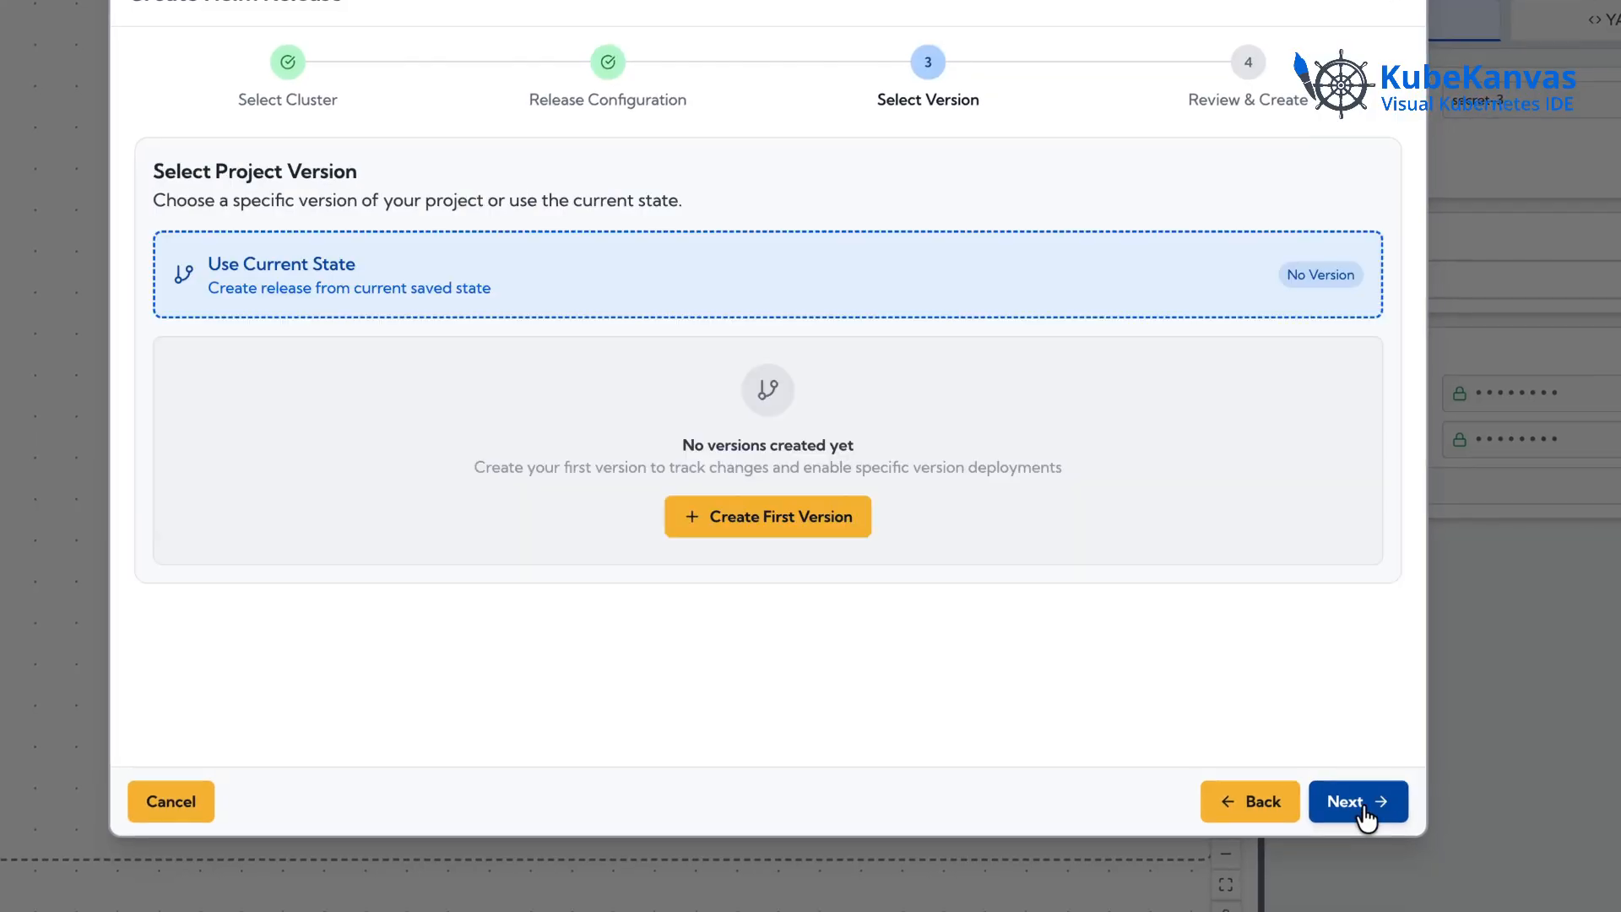
{"action": "left_click", "coordinate": [1359, 806]}
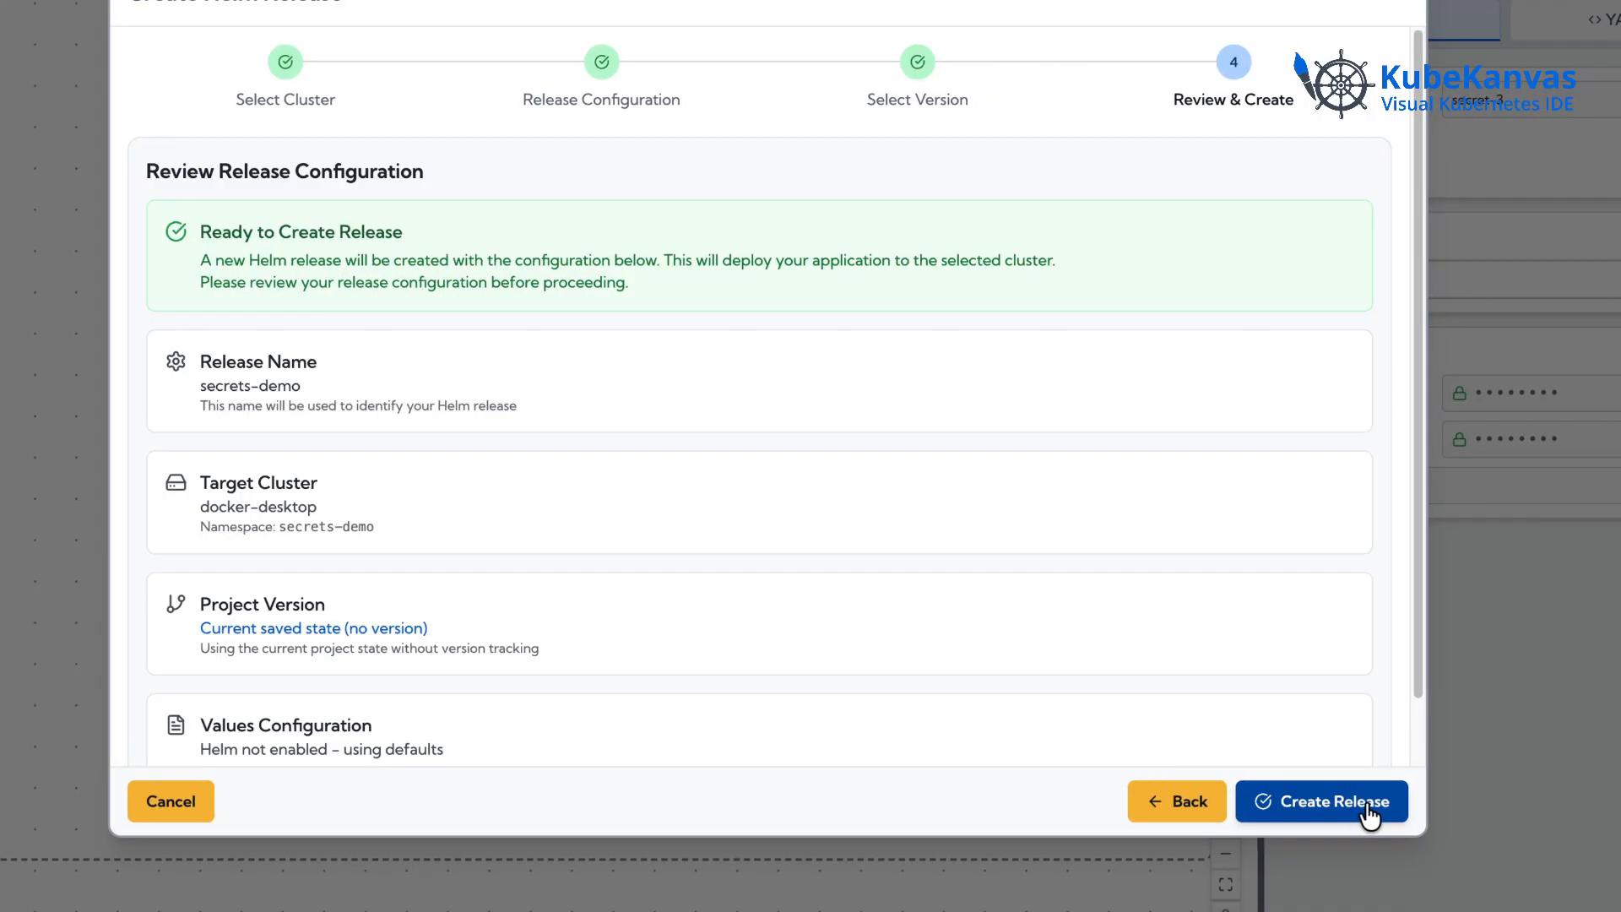
{"action": "left_click", "coordinate": [1355, 806]}
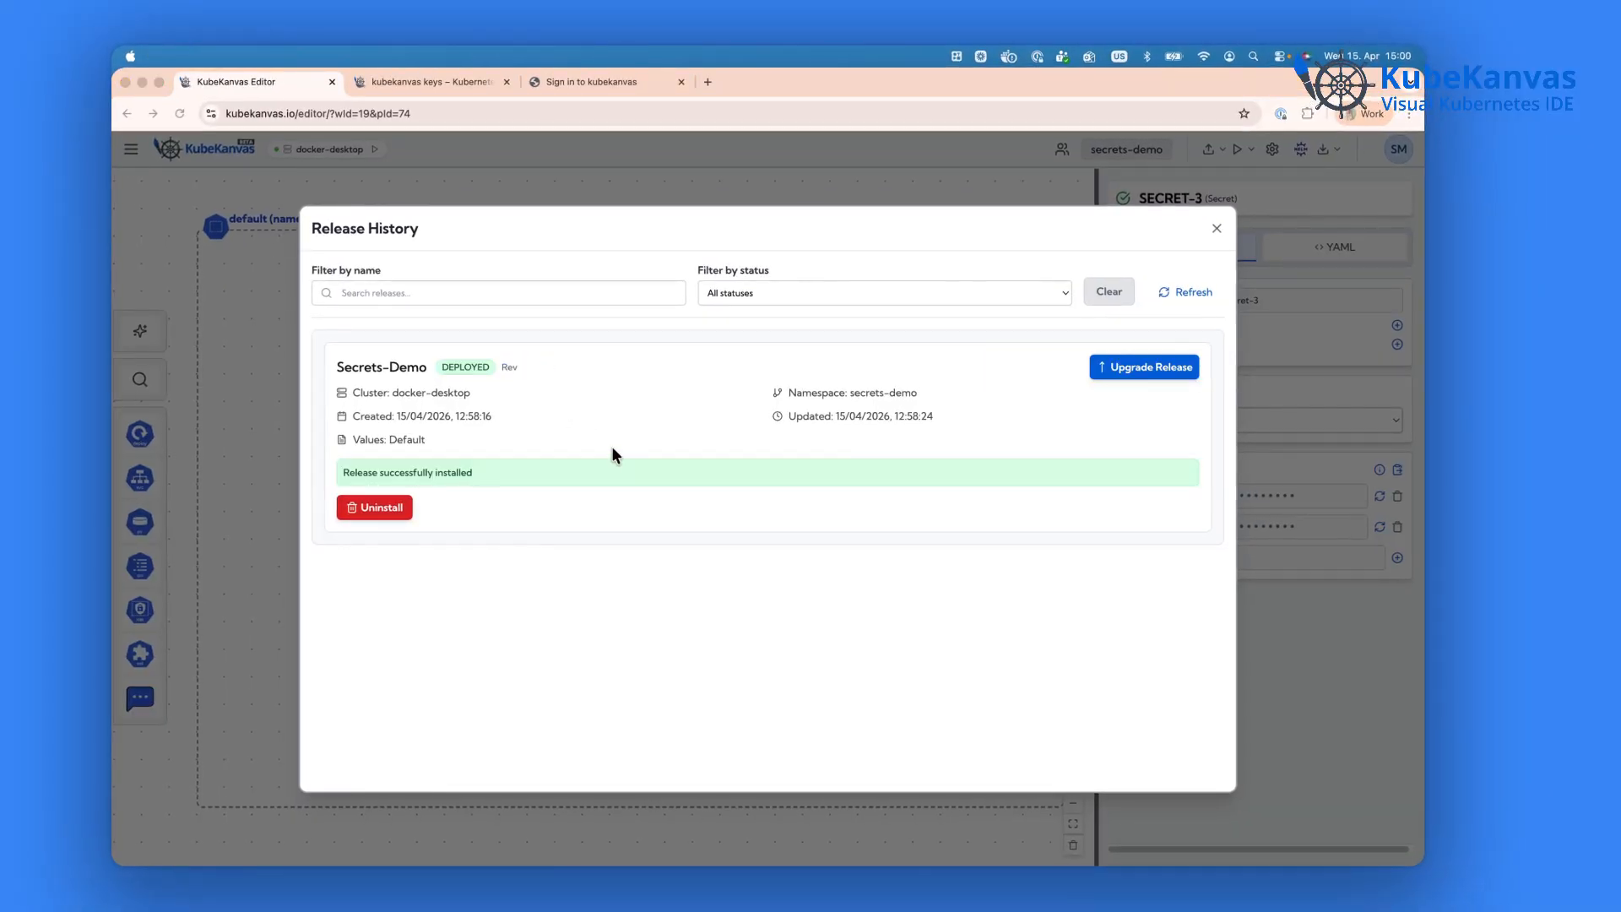
Step: Switch to Terminal and list the deployed secrets with kubectl get secret -nsecrets-demo
{"action": "left_click", "coordinate": [613, 448]}
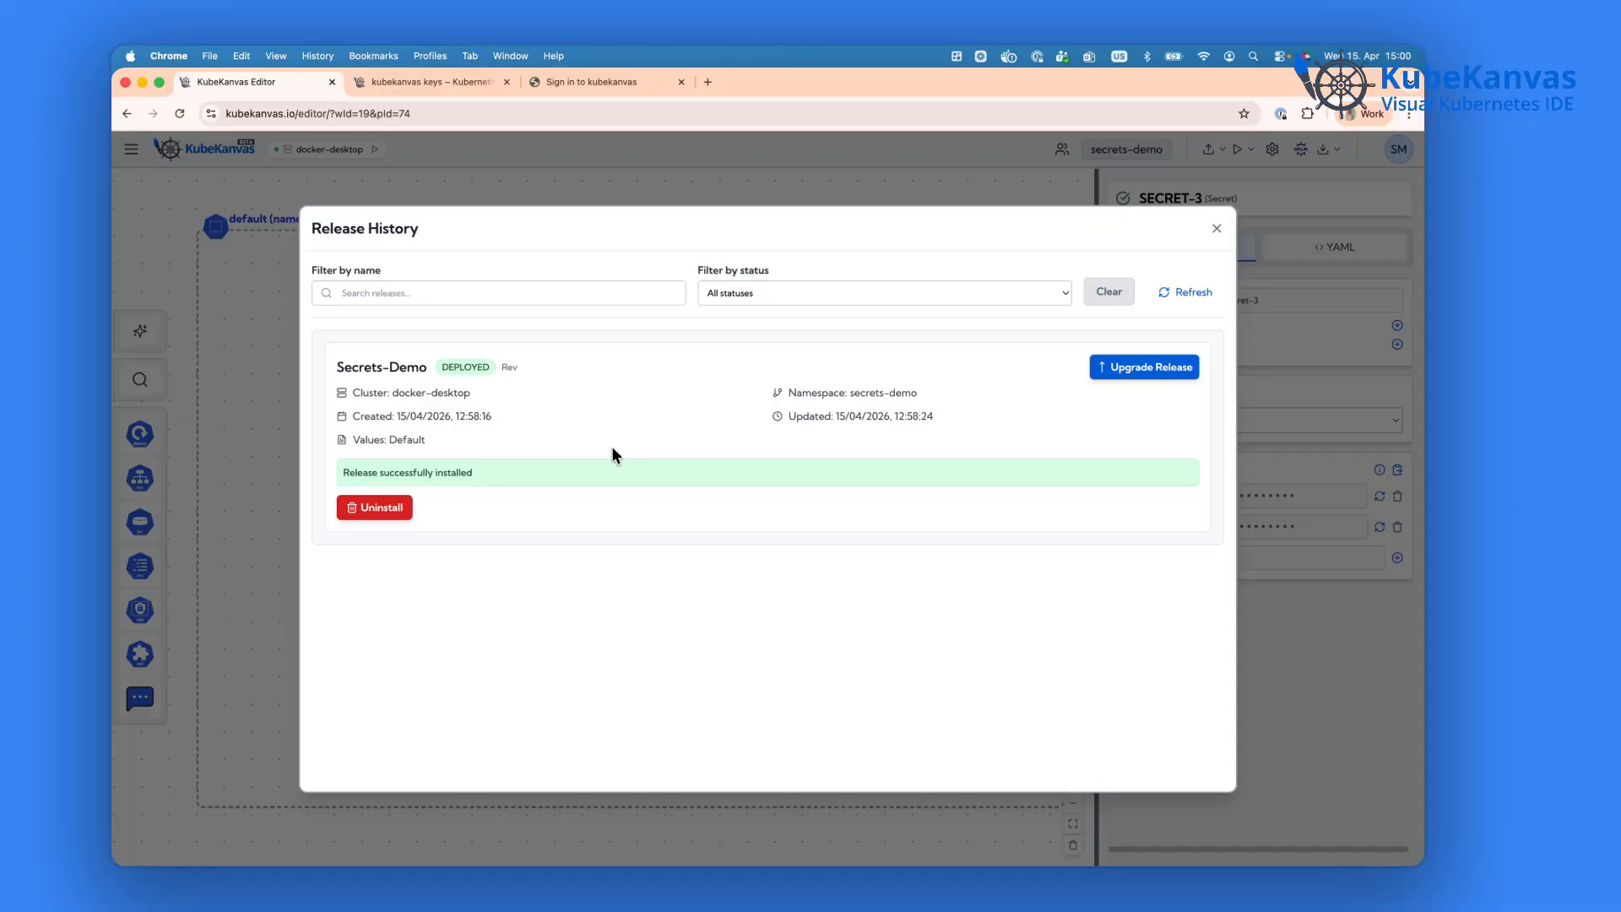
{"action": "key", "text": "super+Tab"}
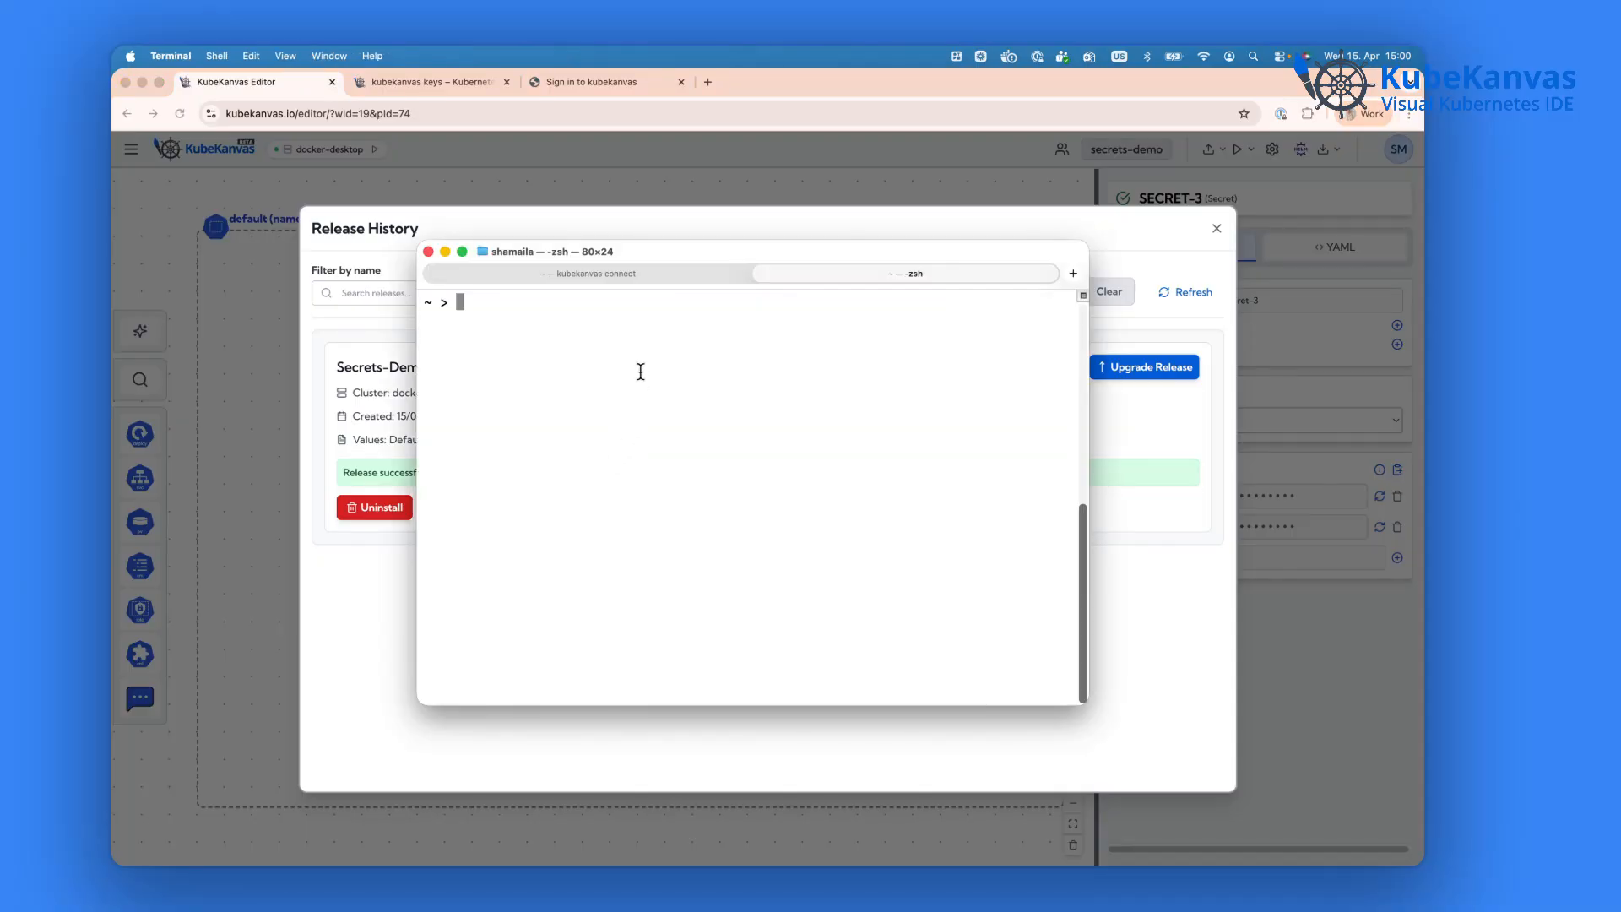
{"action": "type", "text": "kubectl get secret -"}
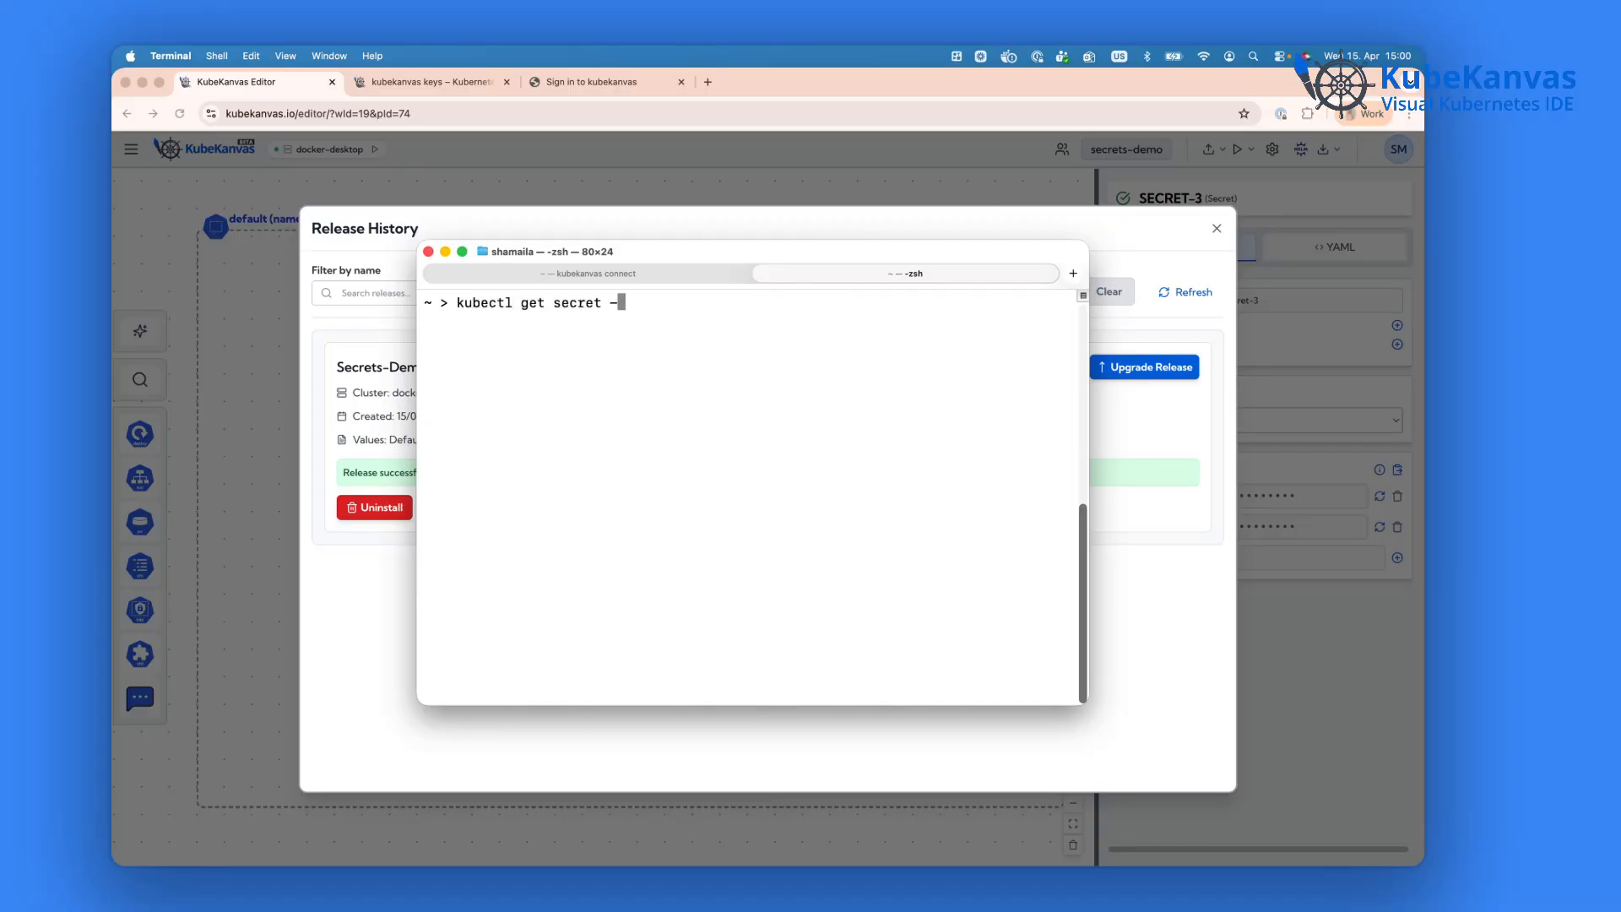
{"action": "type", "text": "n"}
{"action": "key", "text": "super+Tab"}
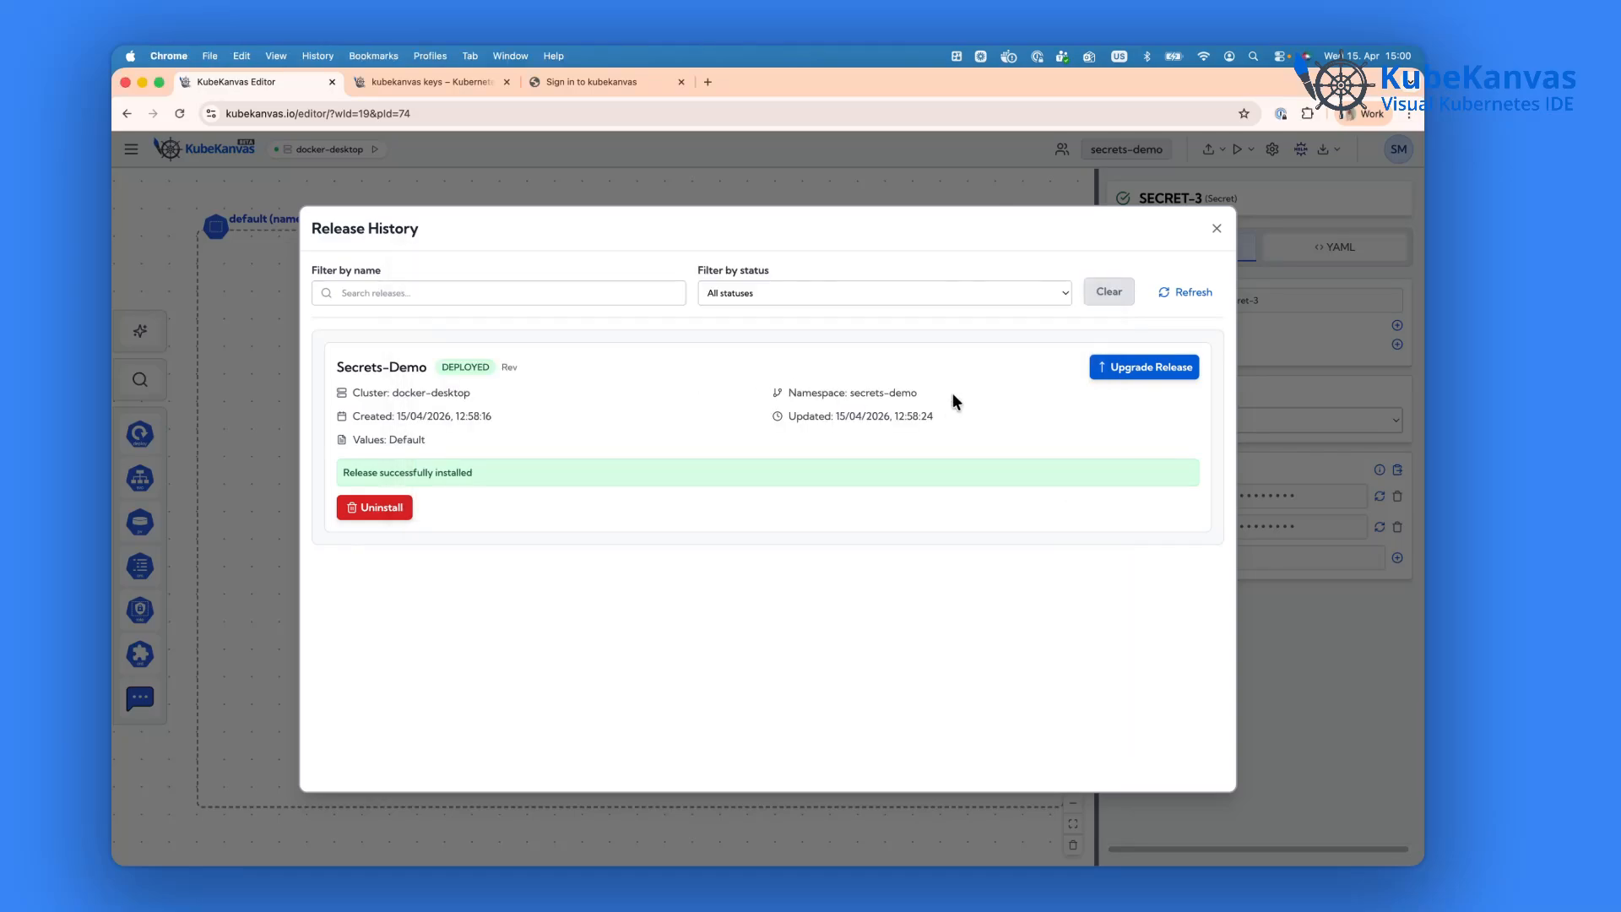
{"action": "key", "text": "super+Tab"}
{"action": "type", "text": "sec"}
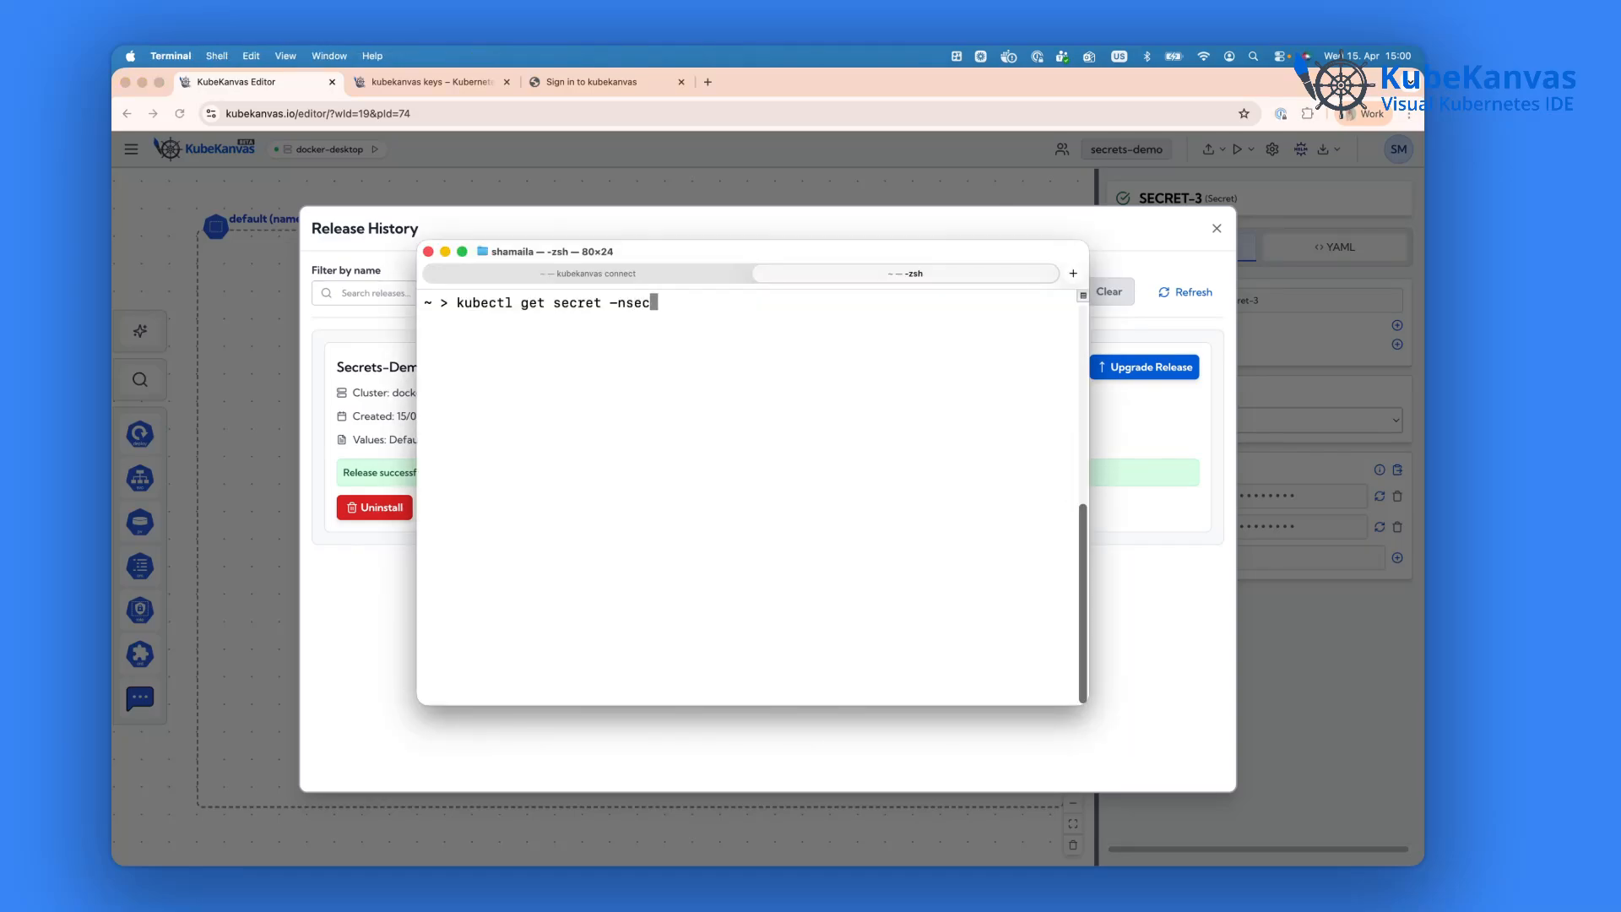
{"action": "type", "text": "rets-demo"}
{"action": "key", "text": "Return"}
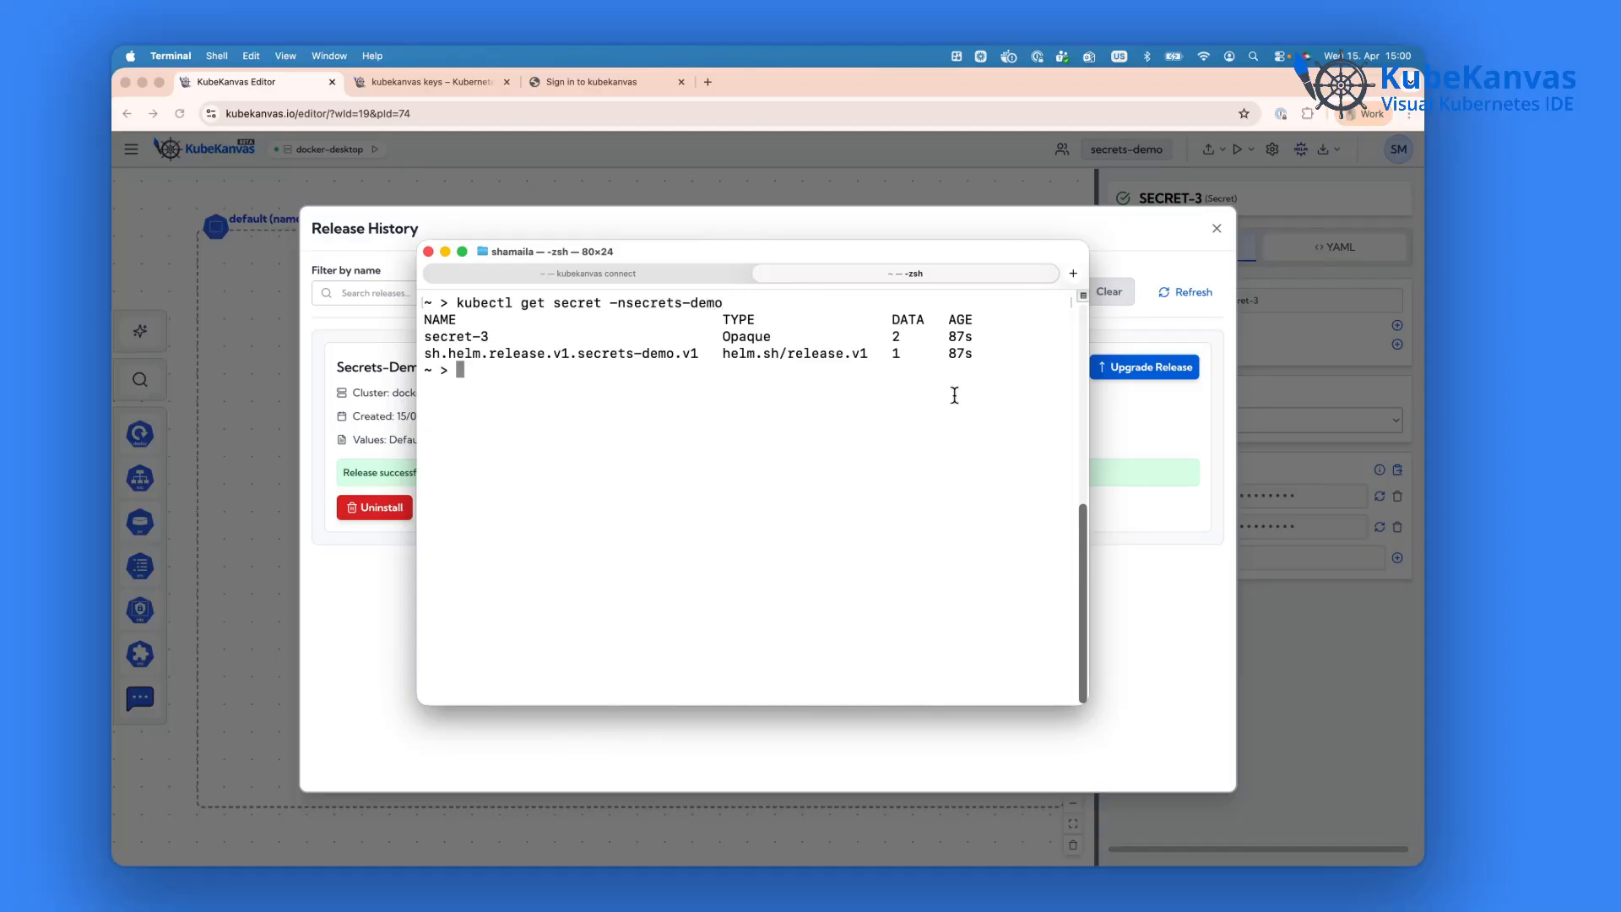
Step: Print the deployed Secret as YAML with kubectl get secret secret-3 -nsecrets-demo -o yaml
{"action": "double_click", "coordinate": [456, 336]}
{"action": "type", "text": "kubectl get secret"}
{"action": "key", "text": "super+v"}
{"action": "type", "text": "-n"}
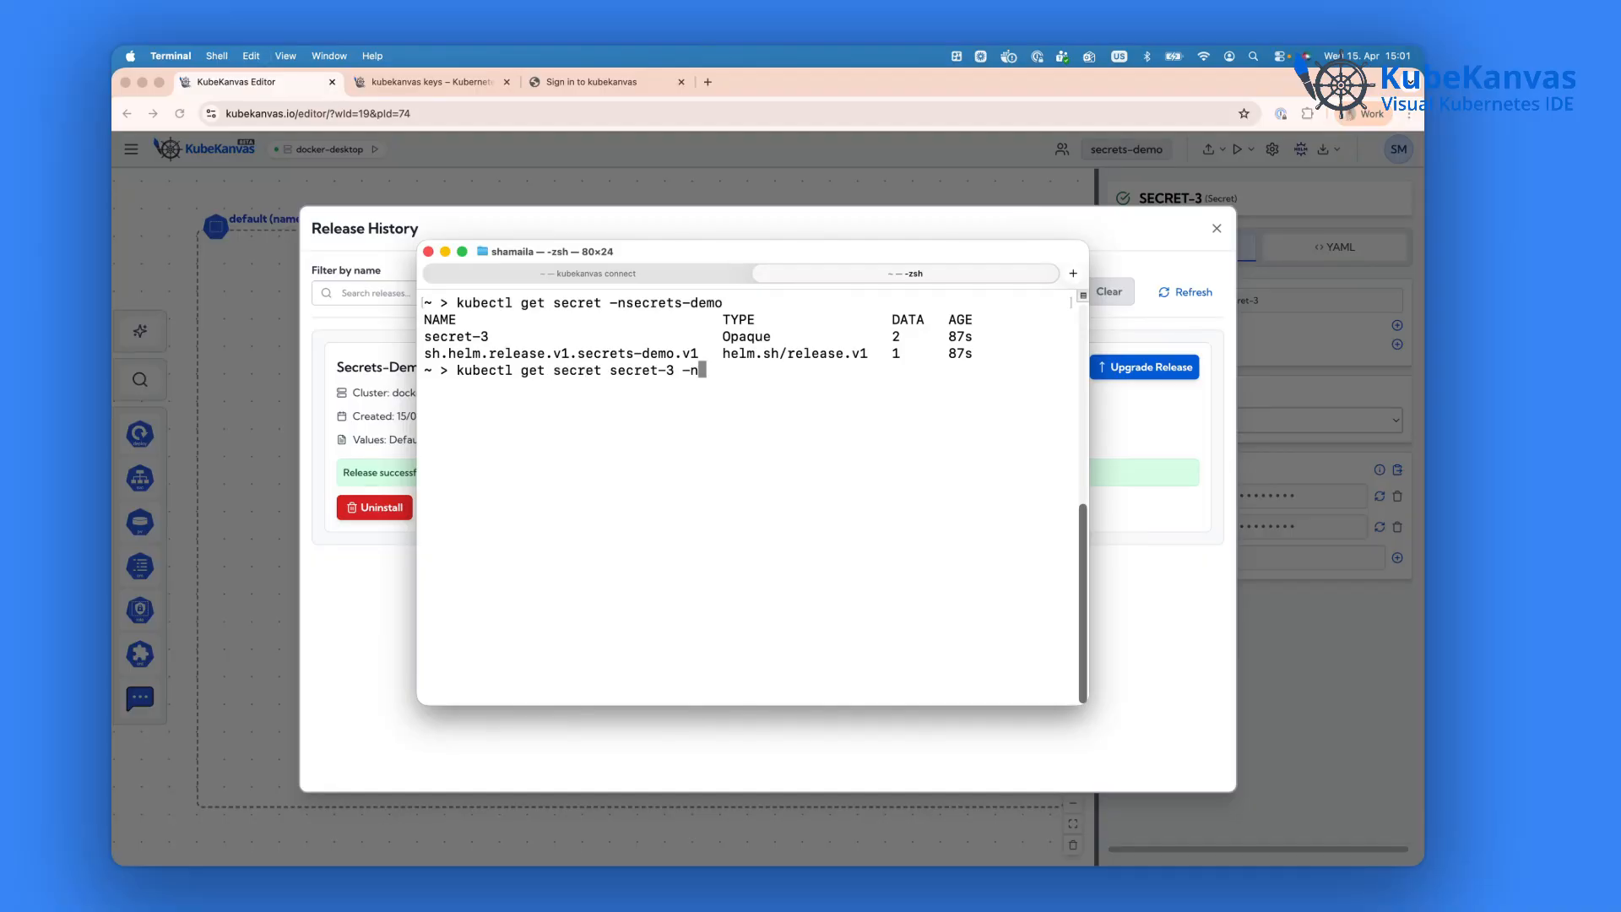
{"action": "type", "text": "secrets-demo -0 yaml"}
{"action": "key", "text": "BackSpace"}
{"action": "key", "text": "BackSpace"}
{"action": "key", "text": "BackSpace"}
{"action": "key", "text": "BackSpace"}
{"action": "key", "text": "BackSpace"}
{"action": "key", "text": "BackSpace"}
{"action": "type", "text": "o yaml"}
{"action": "key", "text": "Return"}
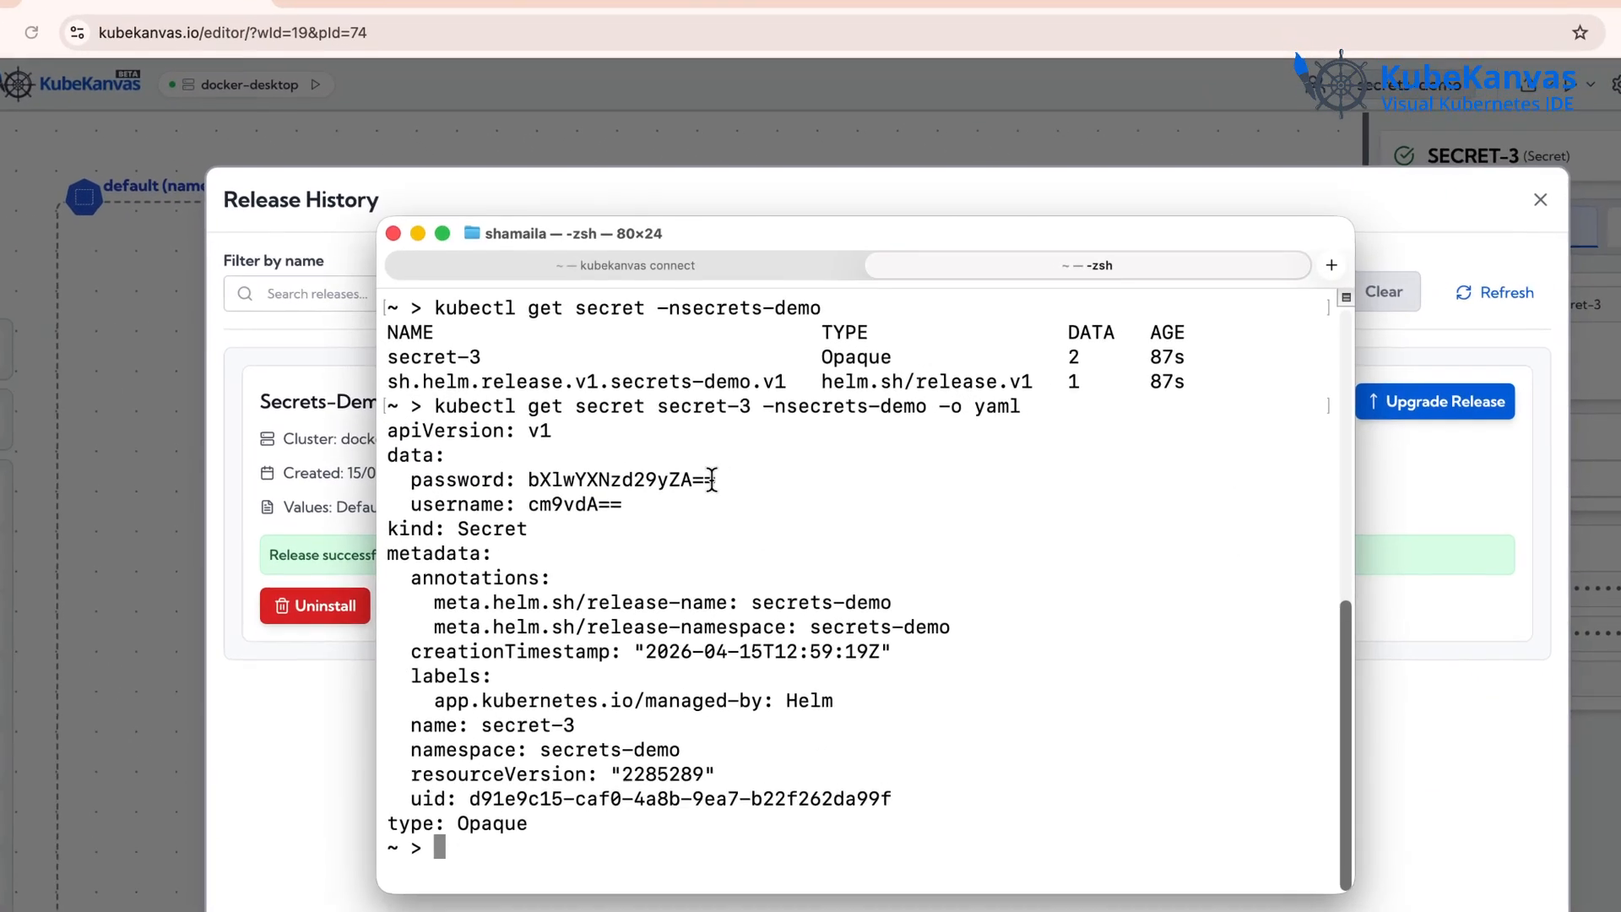
Step: Decode the Secret's encoded password by piping it through base64 -d, and select the encoded username in the YAML output
{"action": "left_click_drag", "start_coordinate": [650, 421], "coordinate": [527, 421]}
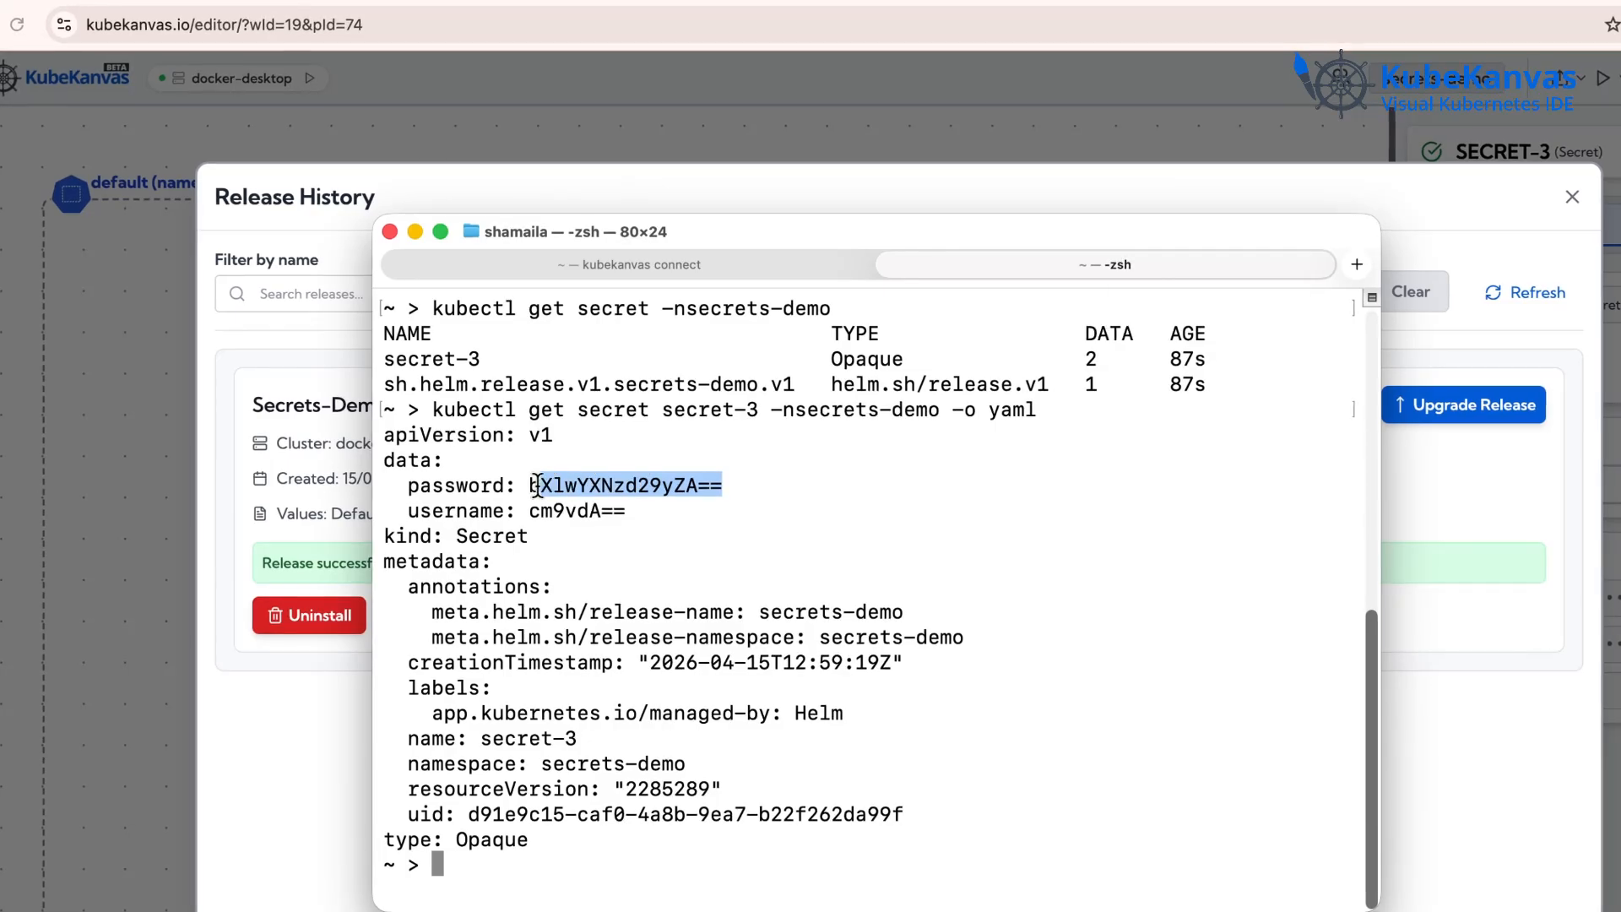
{"action": "left_click_drag", "start_coordinate": [537, 486], "coordinate": [528, 485]}
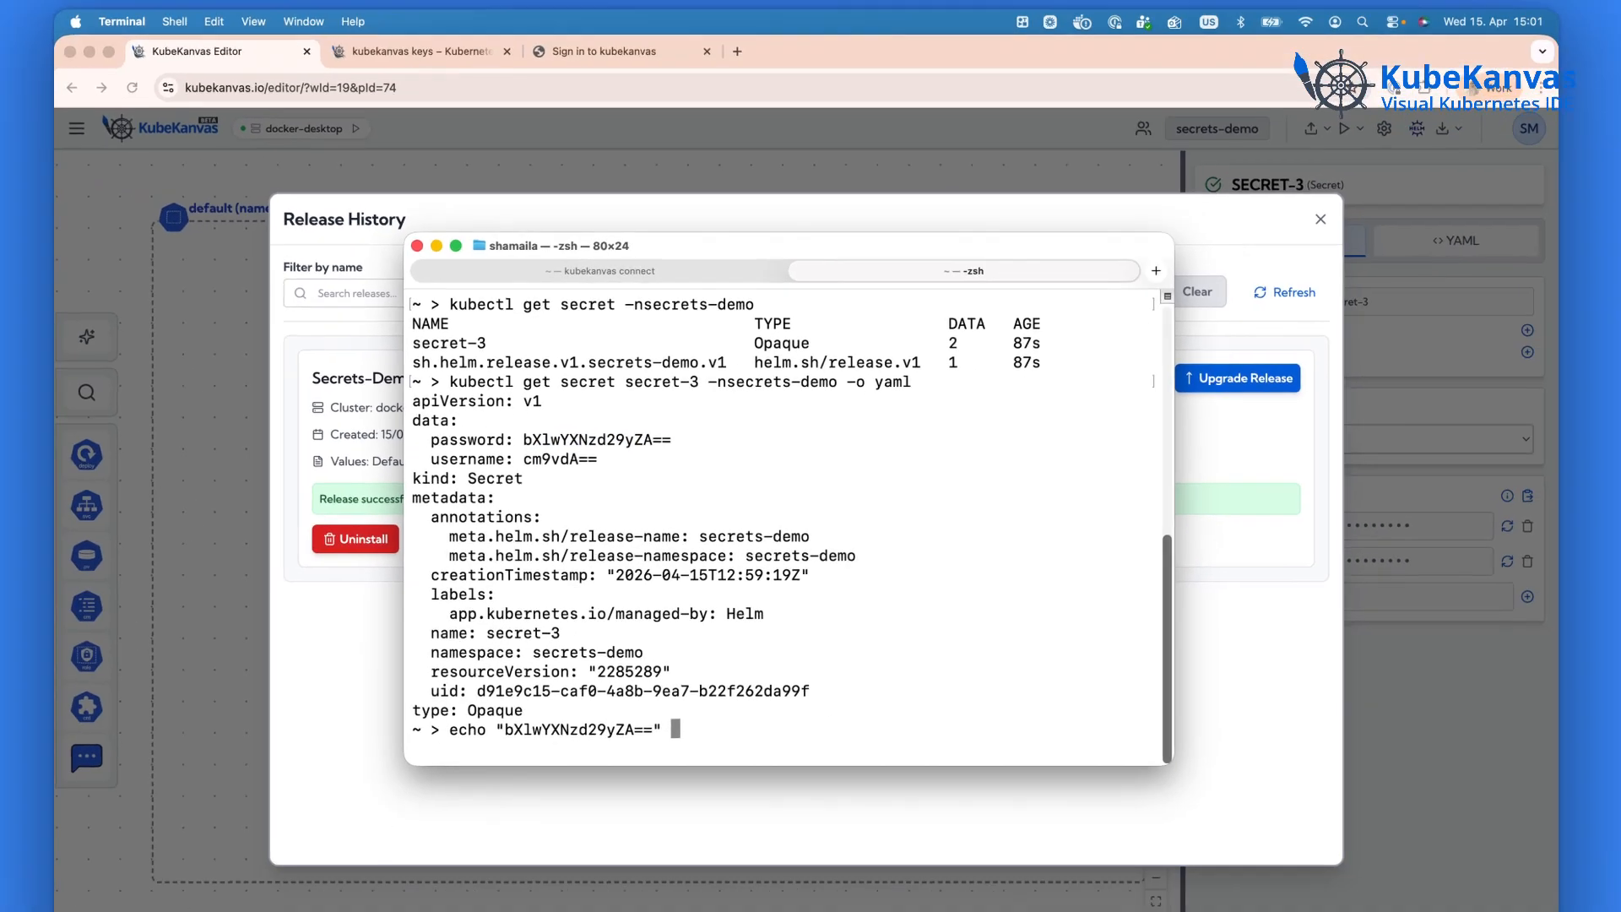
{"action": "type", "text": "| "}
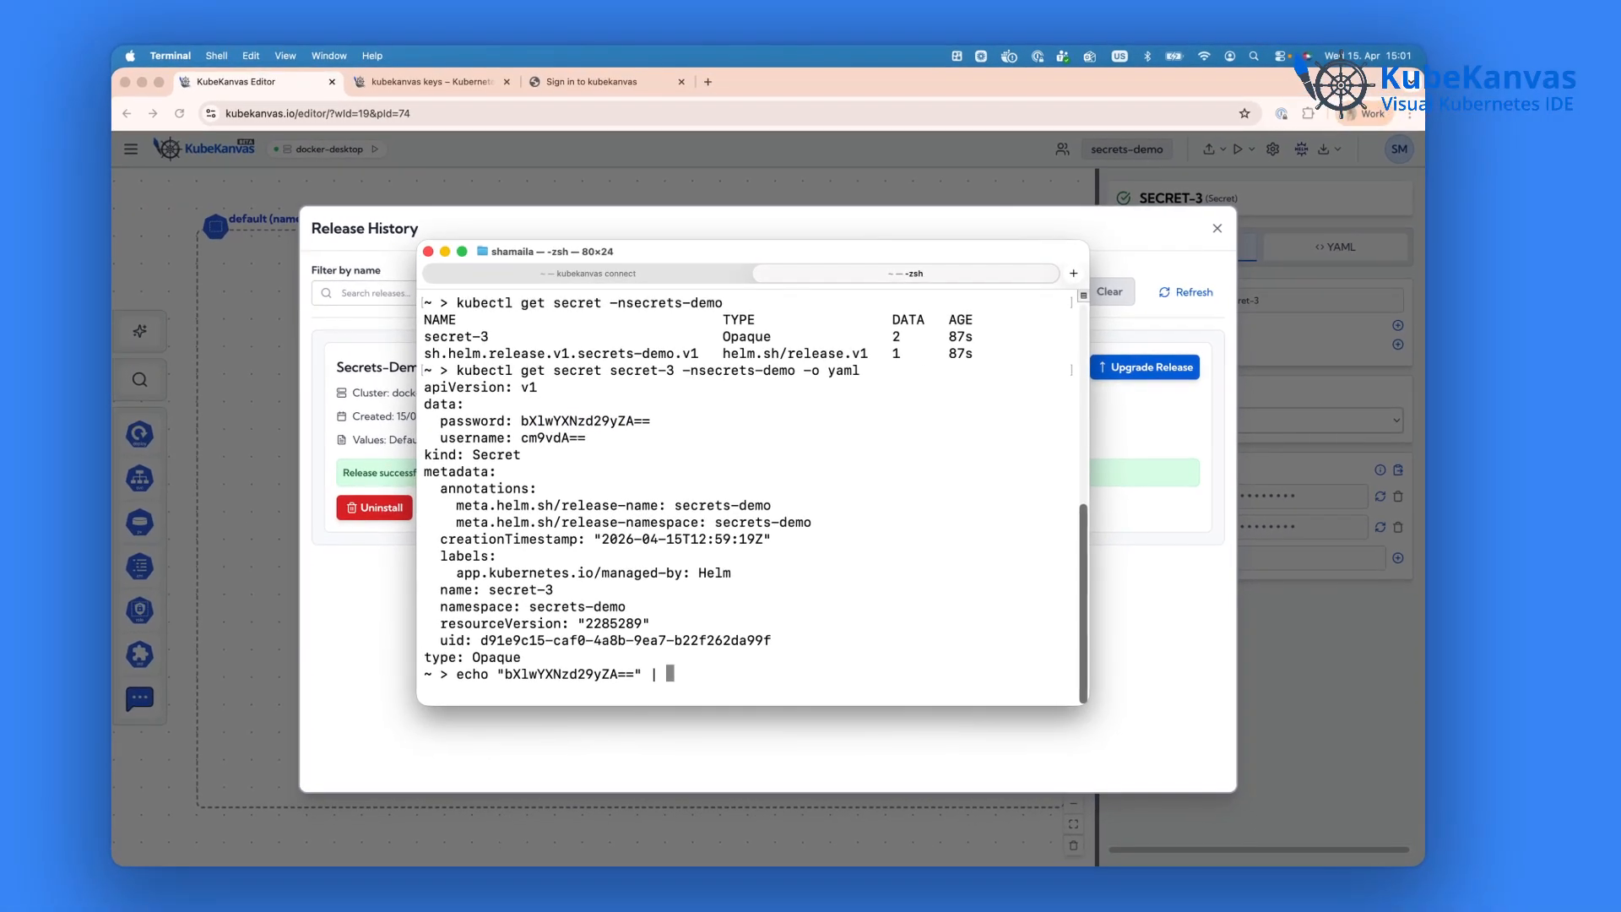
{"action": "type", "text": "base64 "}
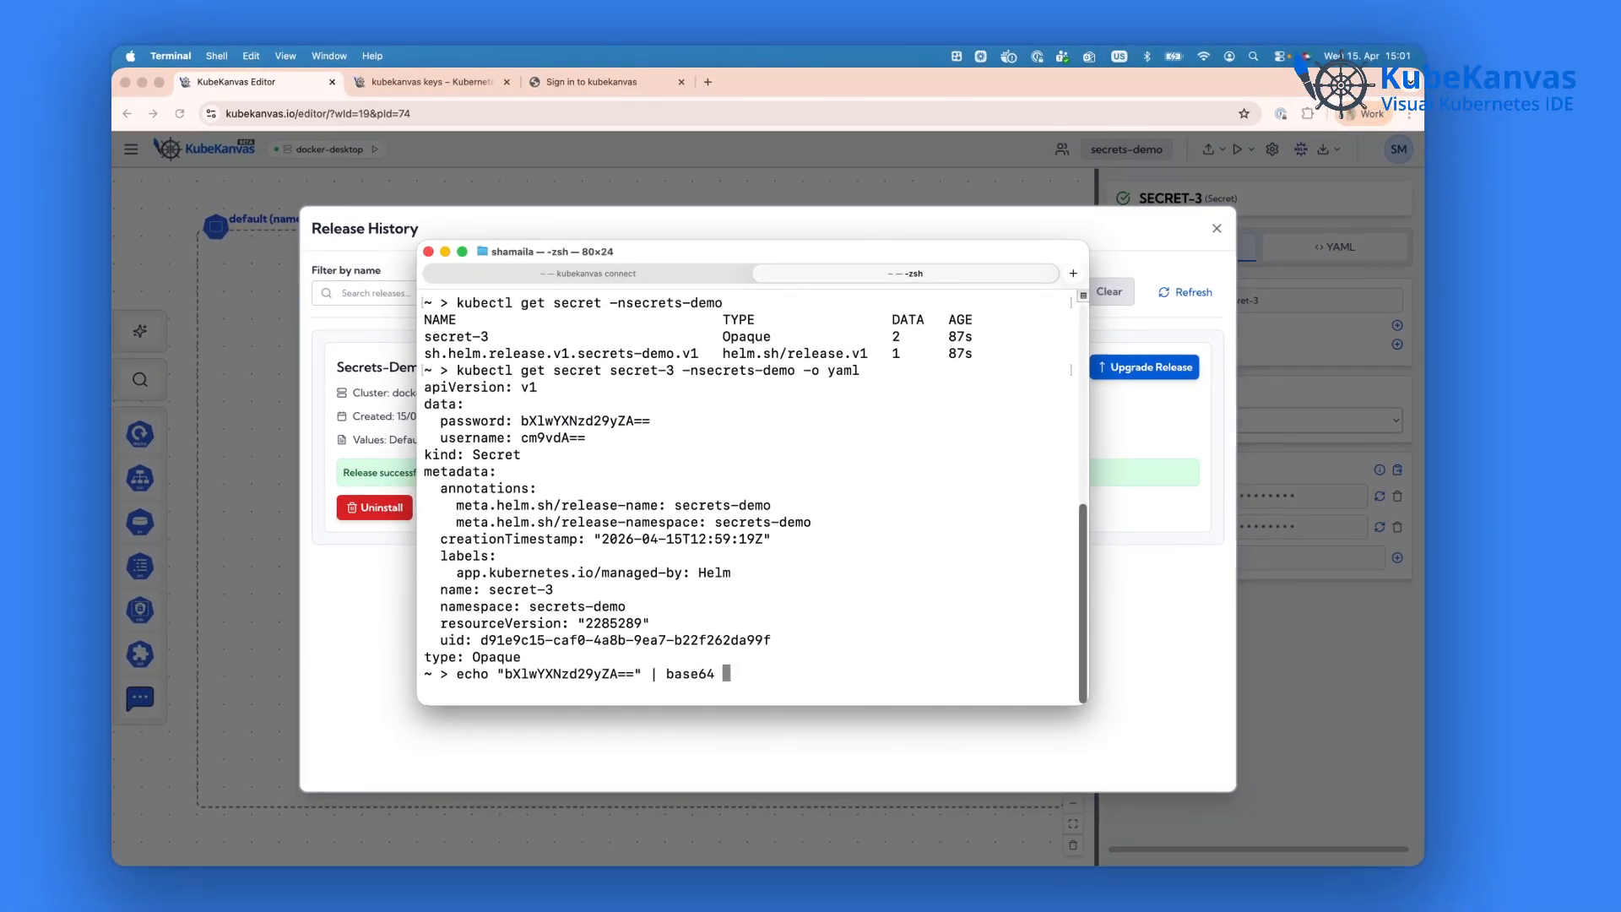
{"action": "type", "text": "-d"}
{"action": "key", "text": "Return"}
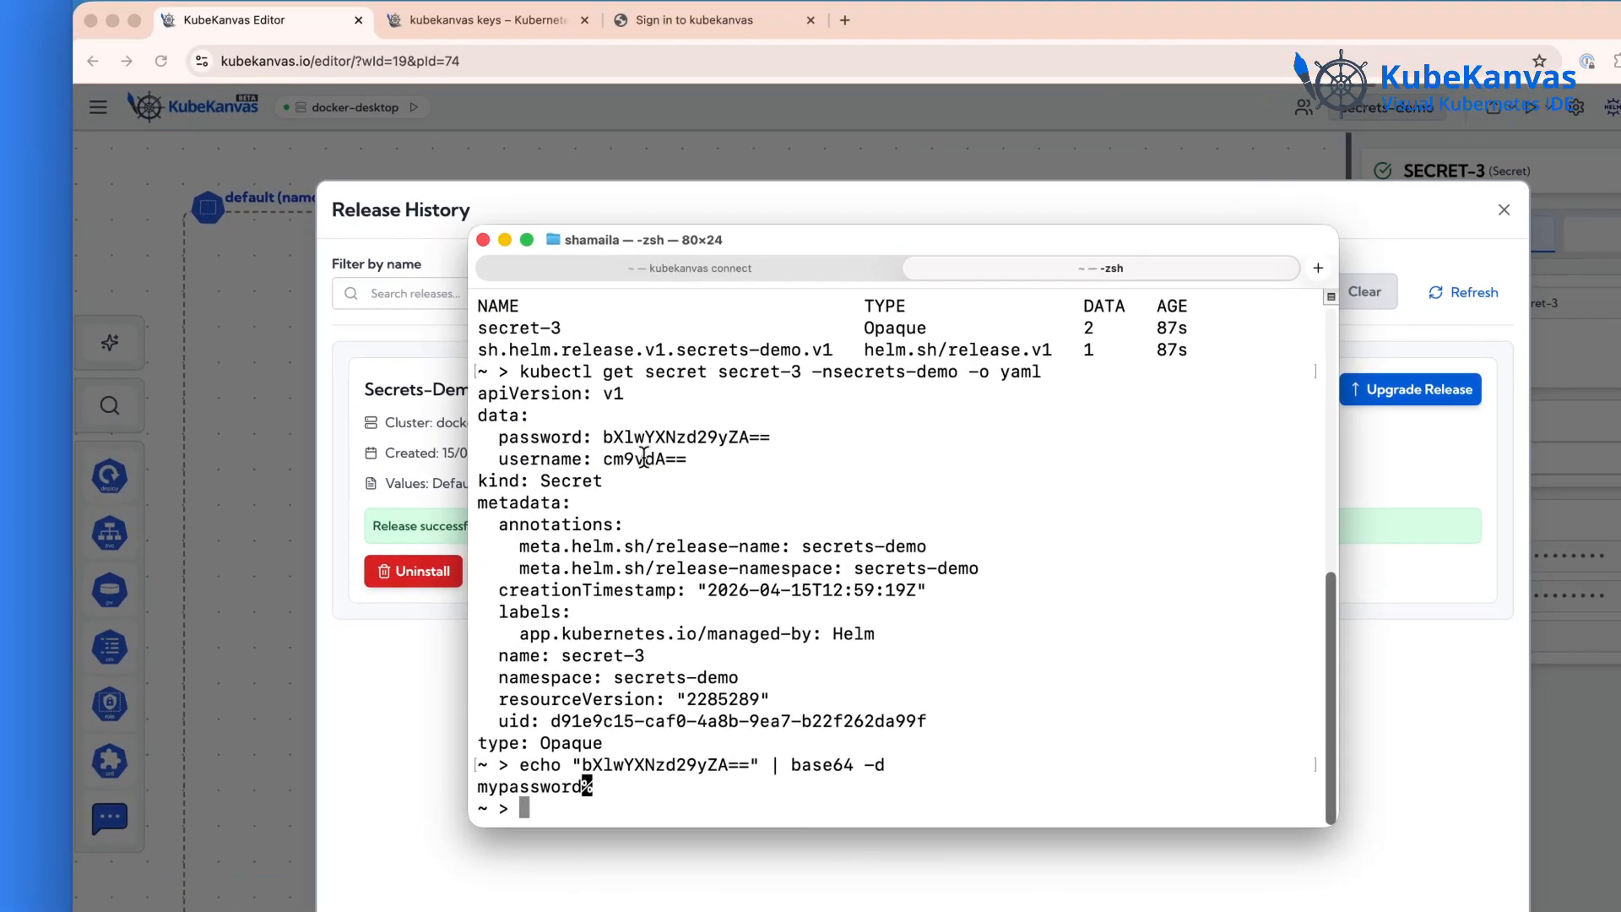
{"action": "double_click", "coordinate": [549, 421]}
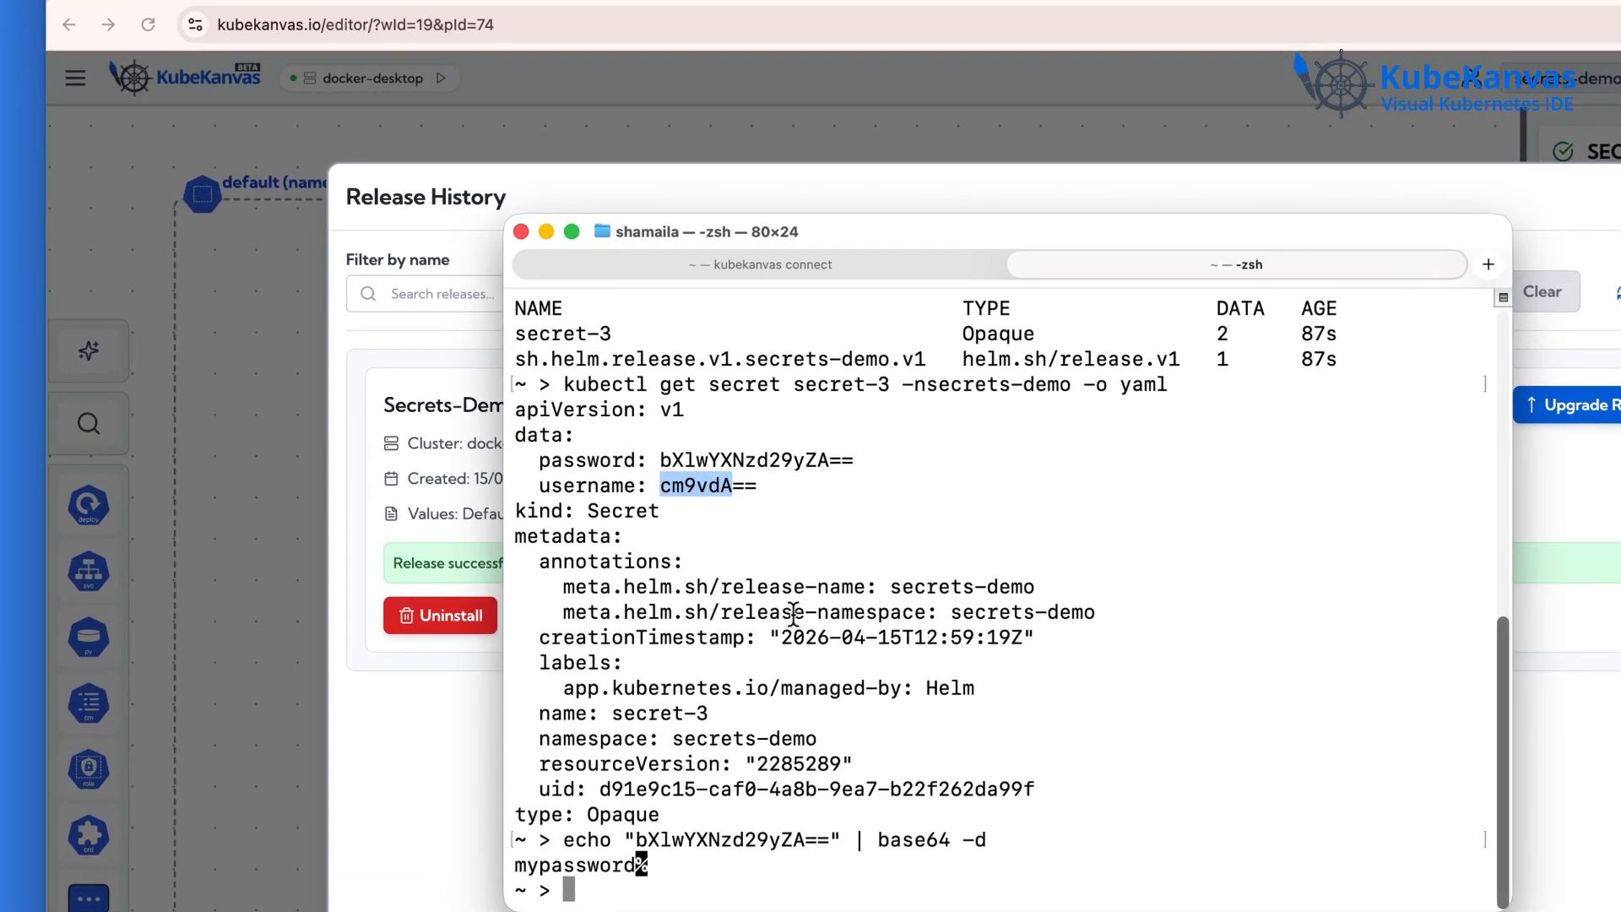
Step: Return to the KubeKanvas editor, close the release history, and inspect the encrypted username and password values in the YAML of secret-3
{"action": "left_click", "coordinate": [565, 179]}
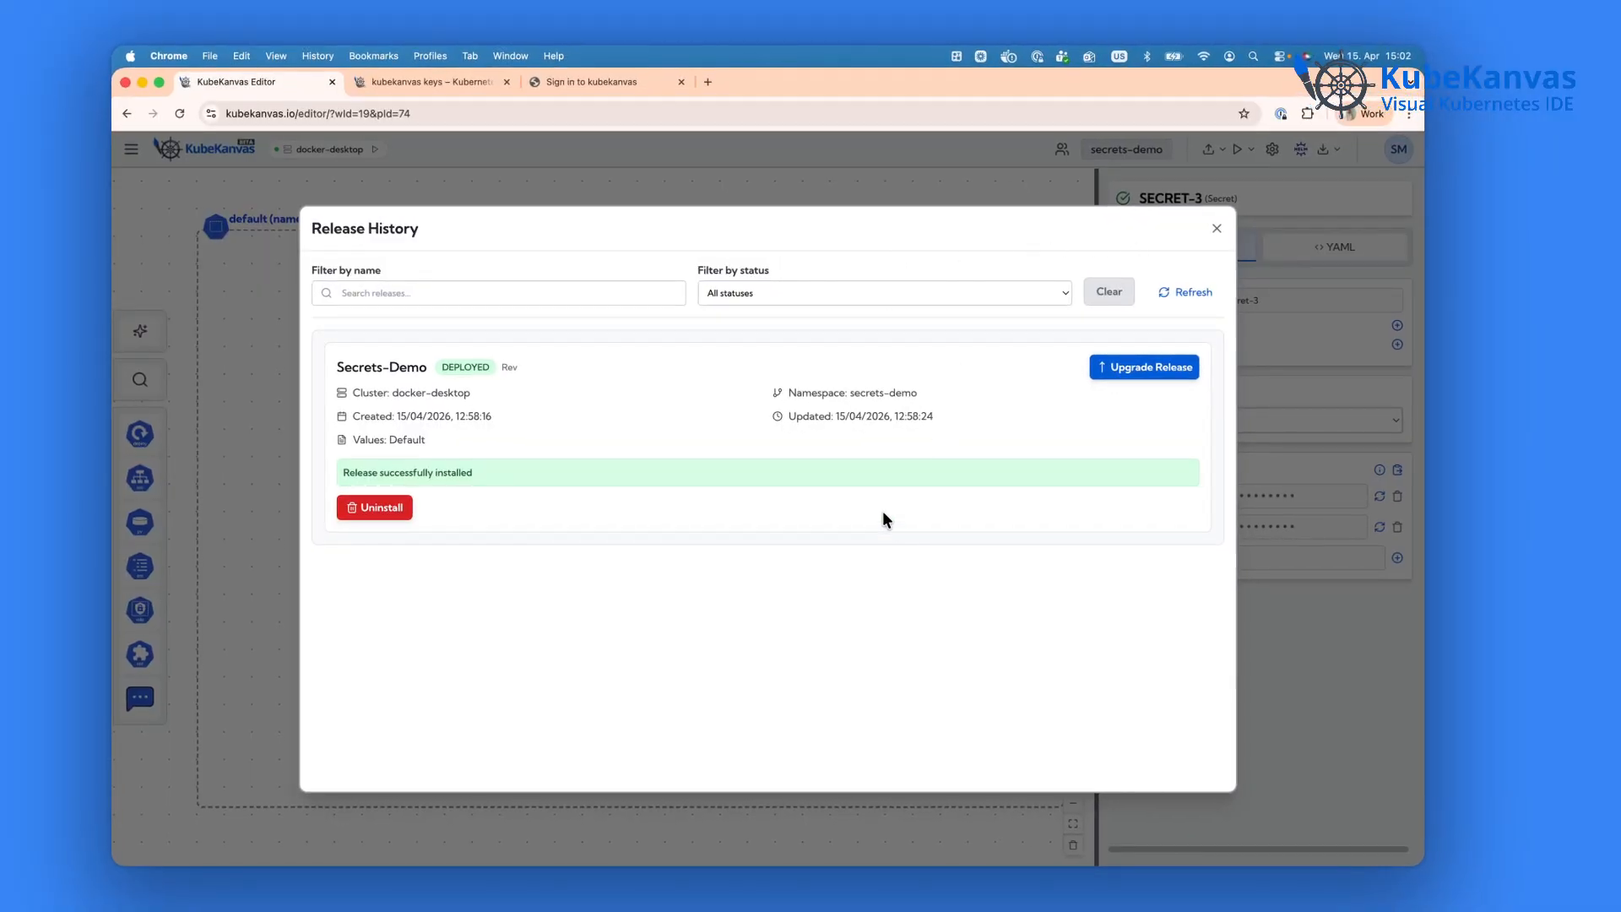
{"action": "left_click", "coordinate": [1216, 228]}
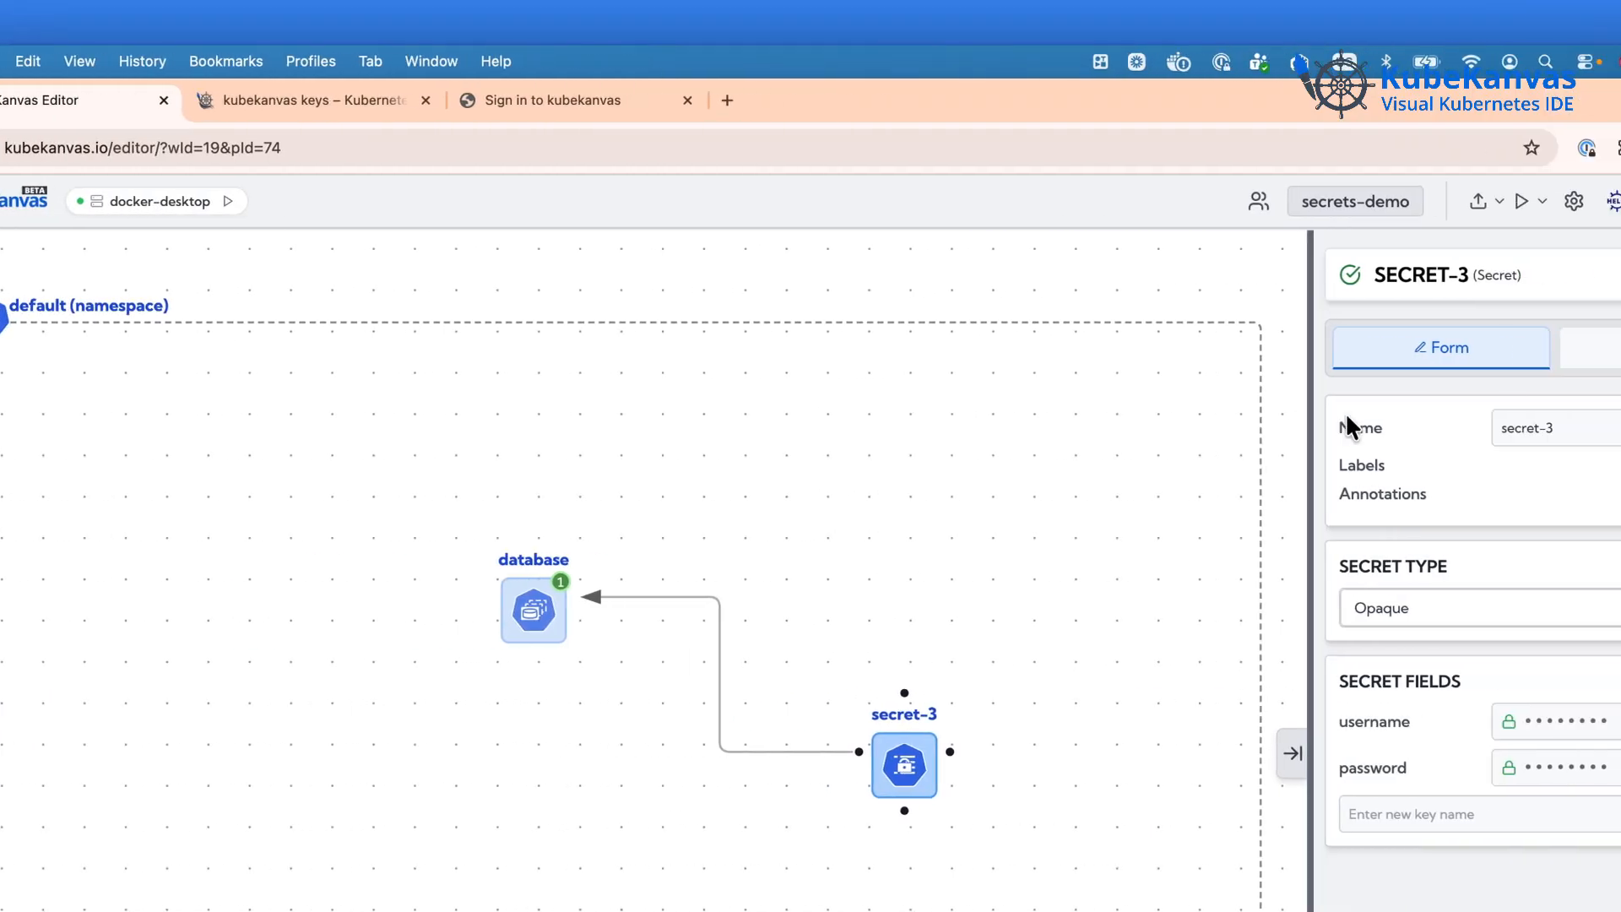
{"action": "left_click", "coordinate": [1421, 367]}
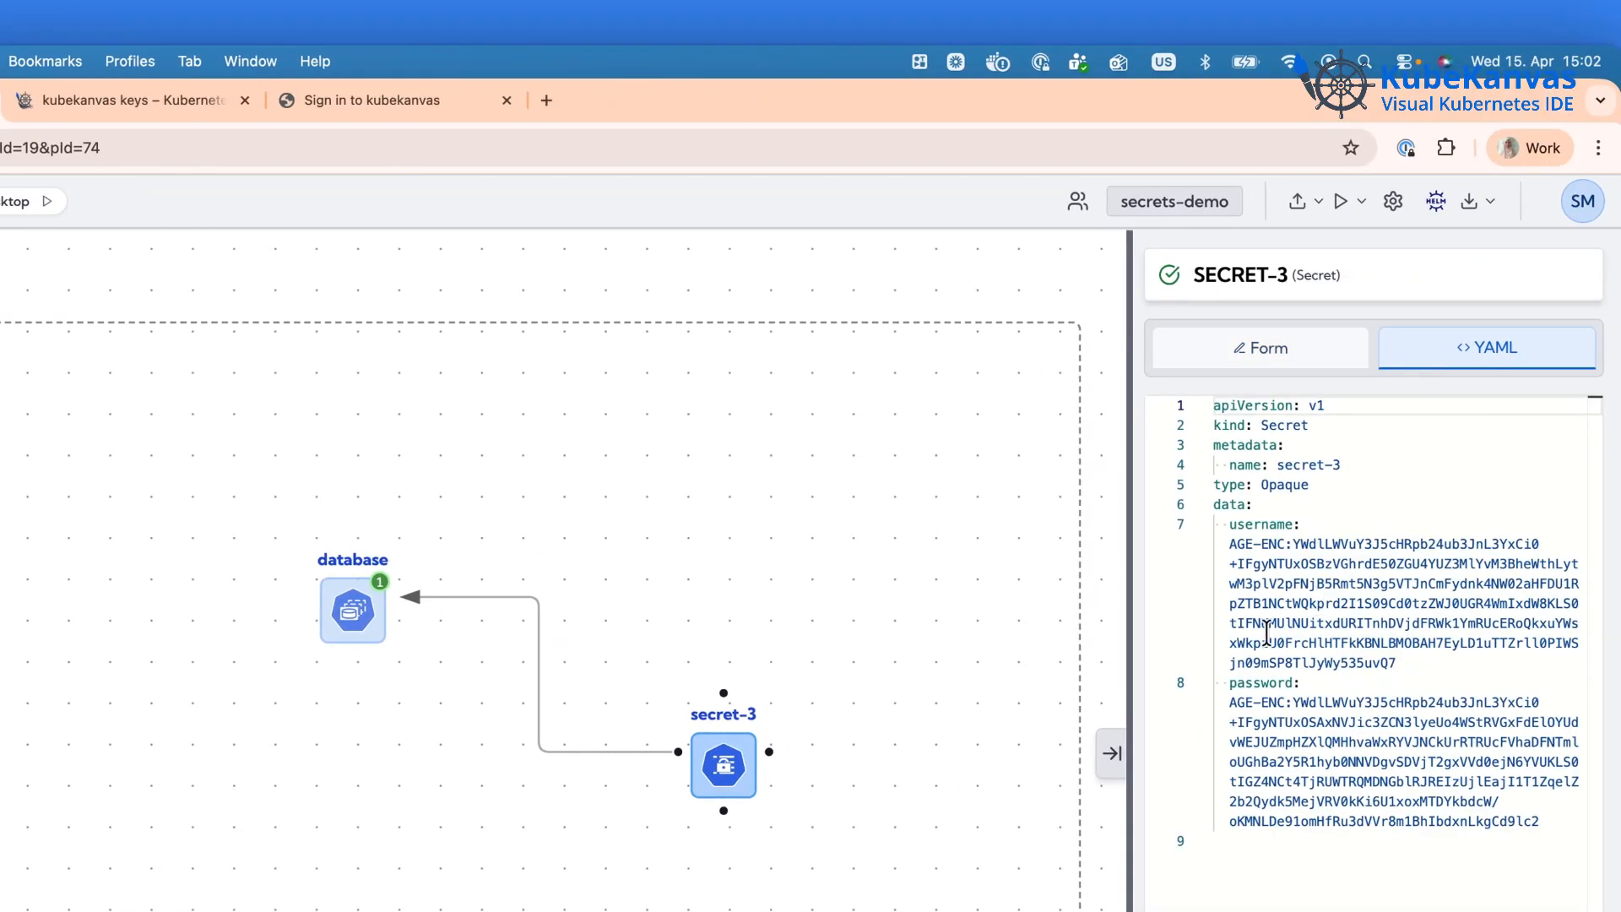
{"action": "left_click_drag", "start_coordinate": [1231, 543], "coordinate": [1454, 660]}
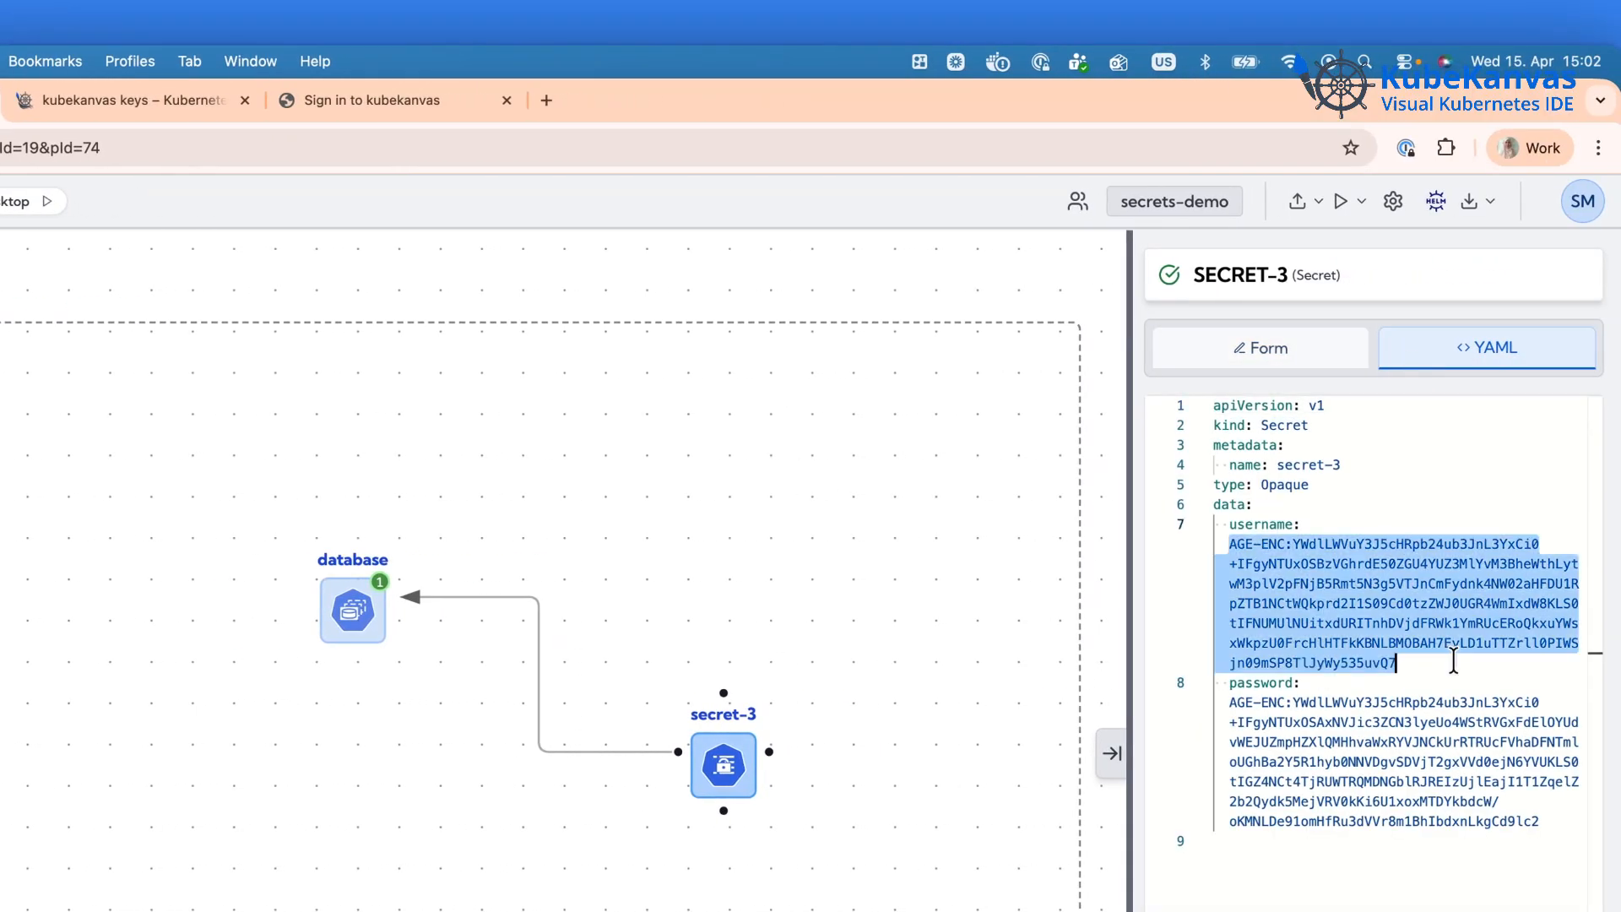
{"action": "left_click", "coordinate": [1327, 586]}
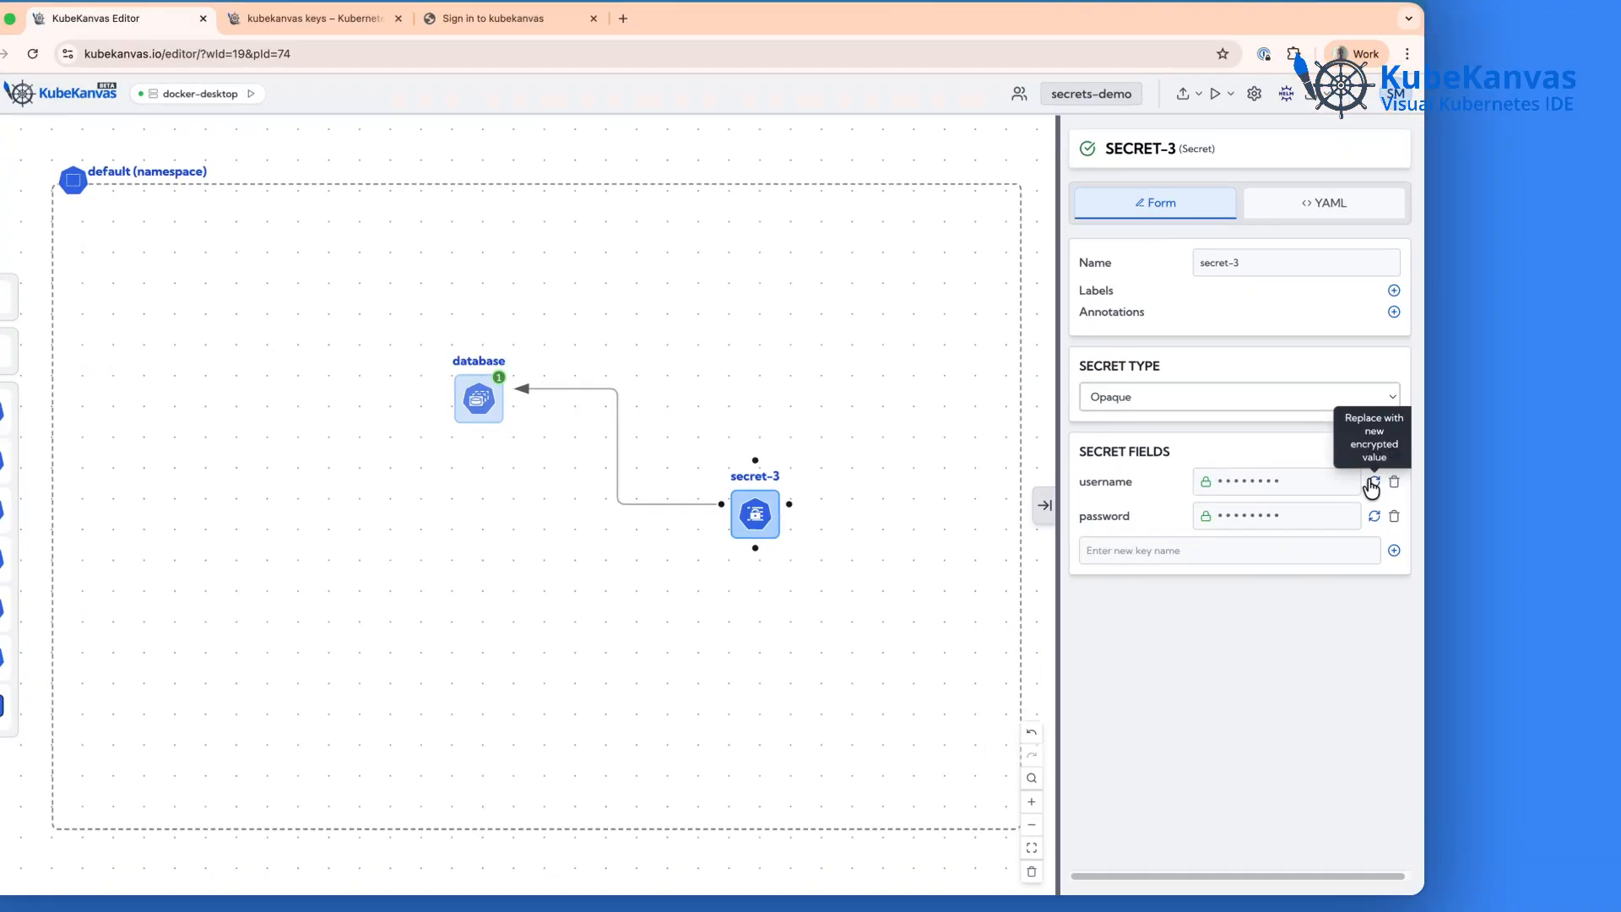
Step: Replace the username value of secret-3 with kubekanvas, encrypt it, and redeploy the secrets-demo release to the docker-desktop cluster
{"action": "left_click", "coordinate": [1379, 495]}
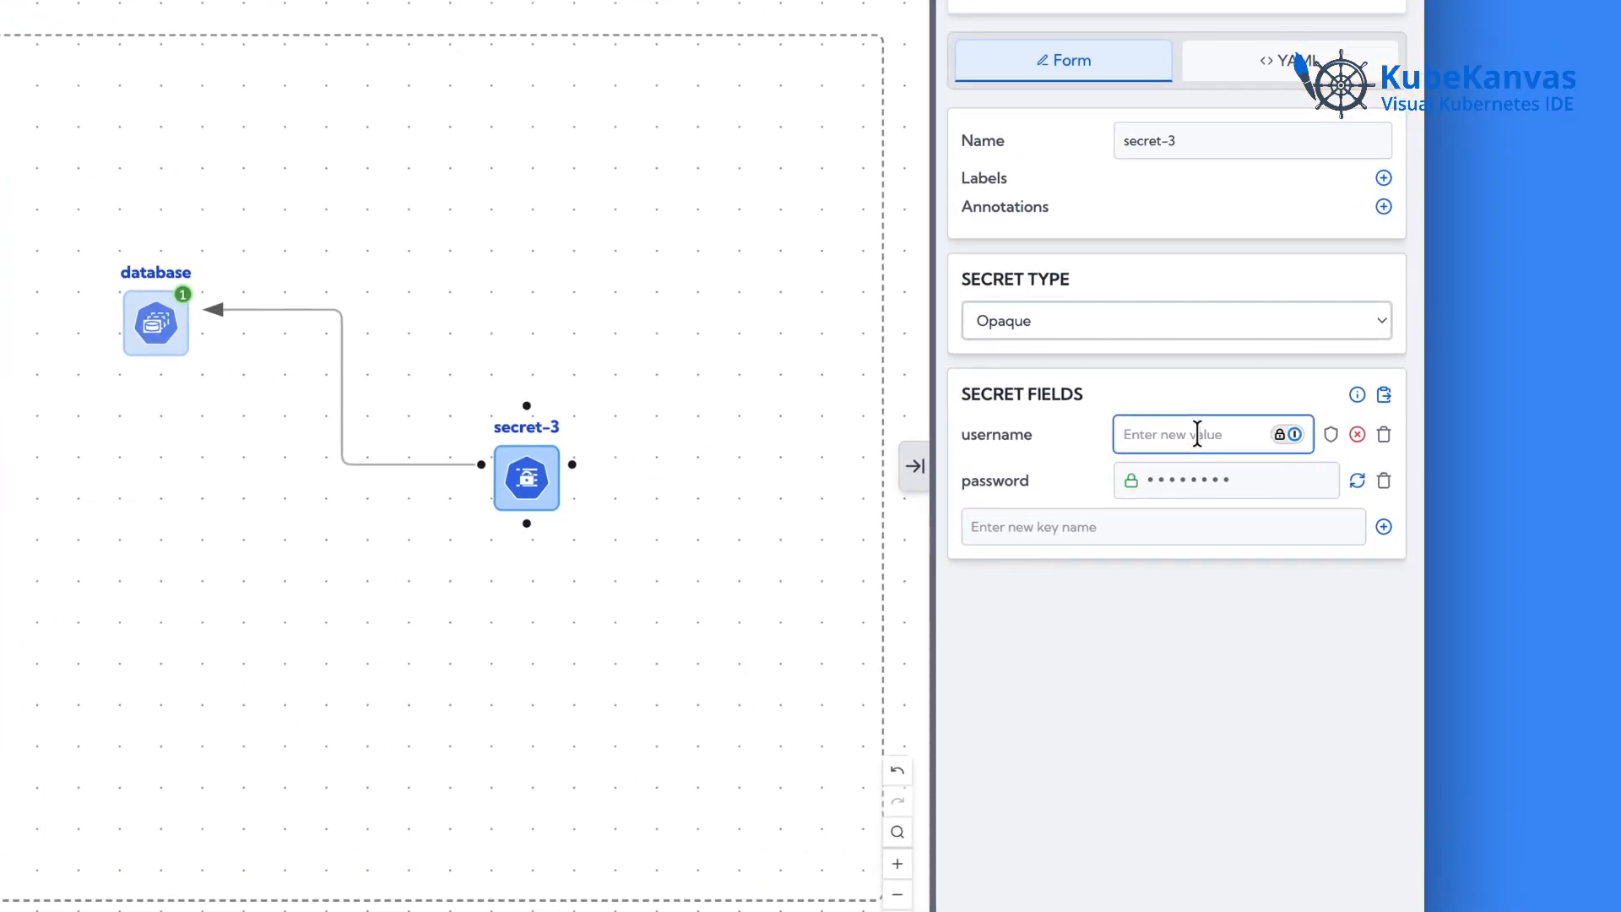
{"action": "type", "text": "kubekanvas"}
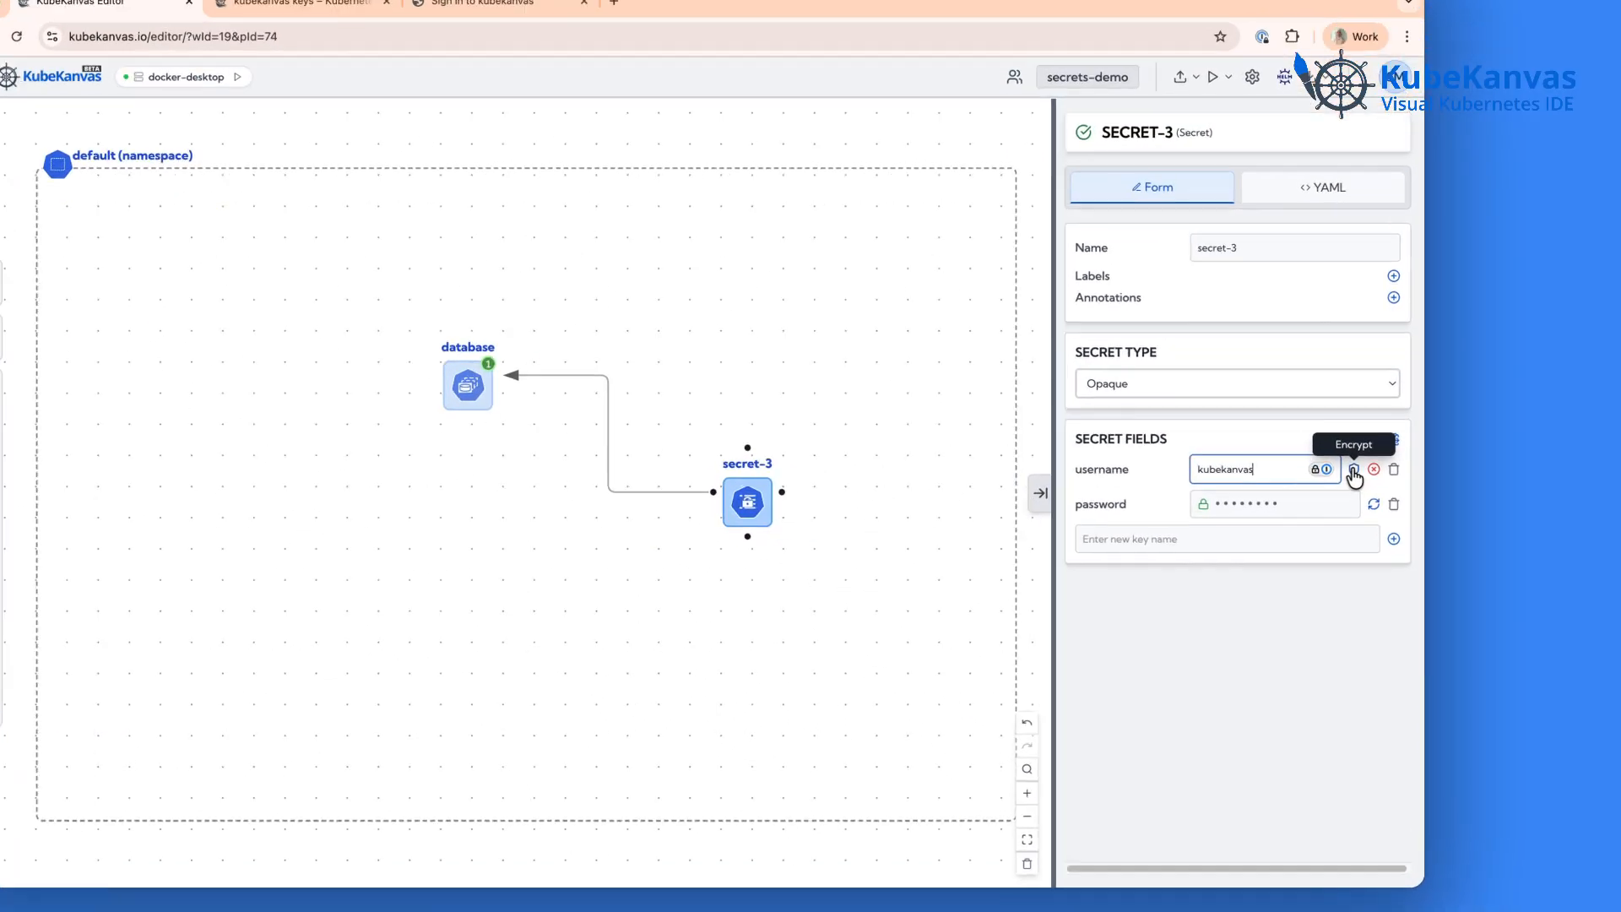
{"action": "left_click", "coordinate": [1362, 497]}
{"action": "left_click", "coordinate": [1557, 107]}
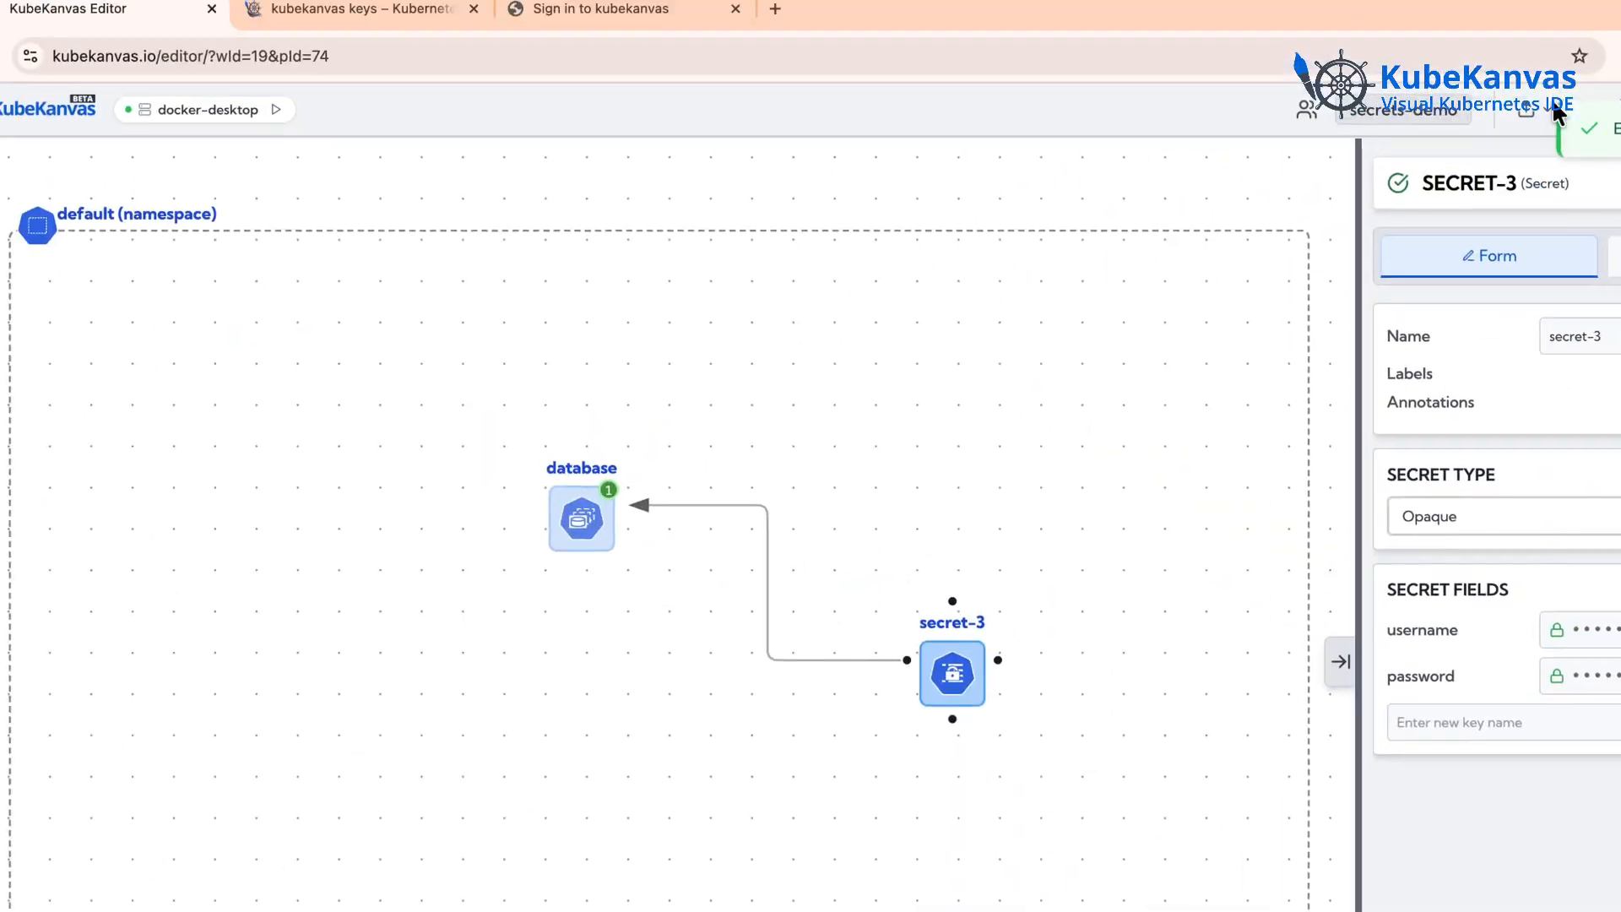
{"action": "mouse_move", "coordinate": [440, 203]}
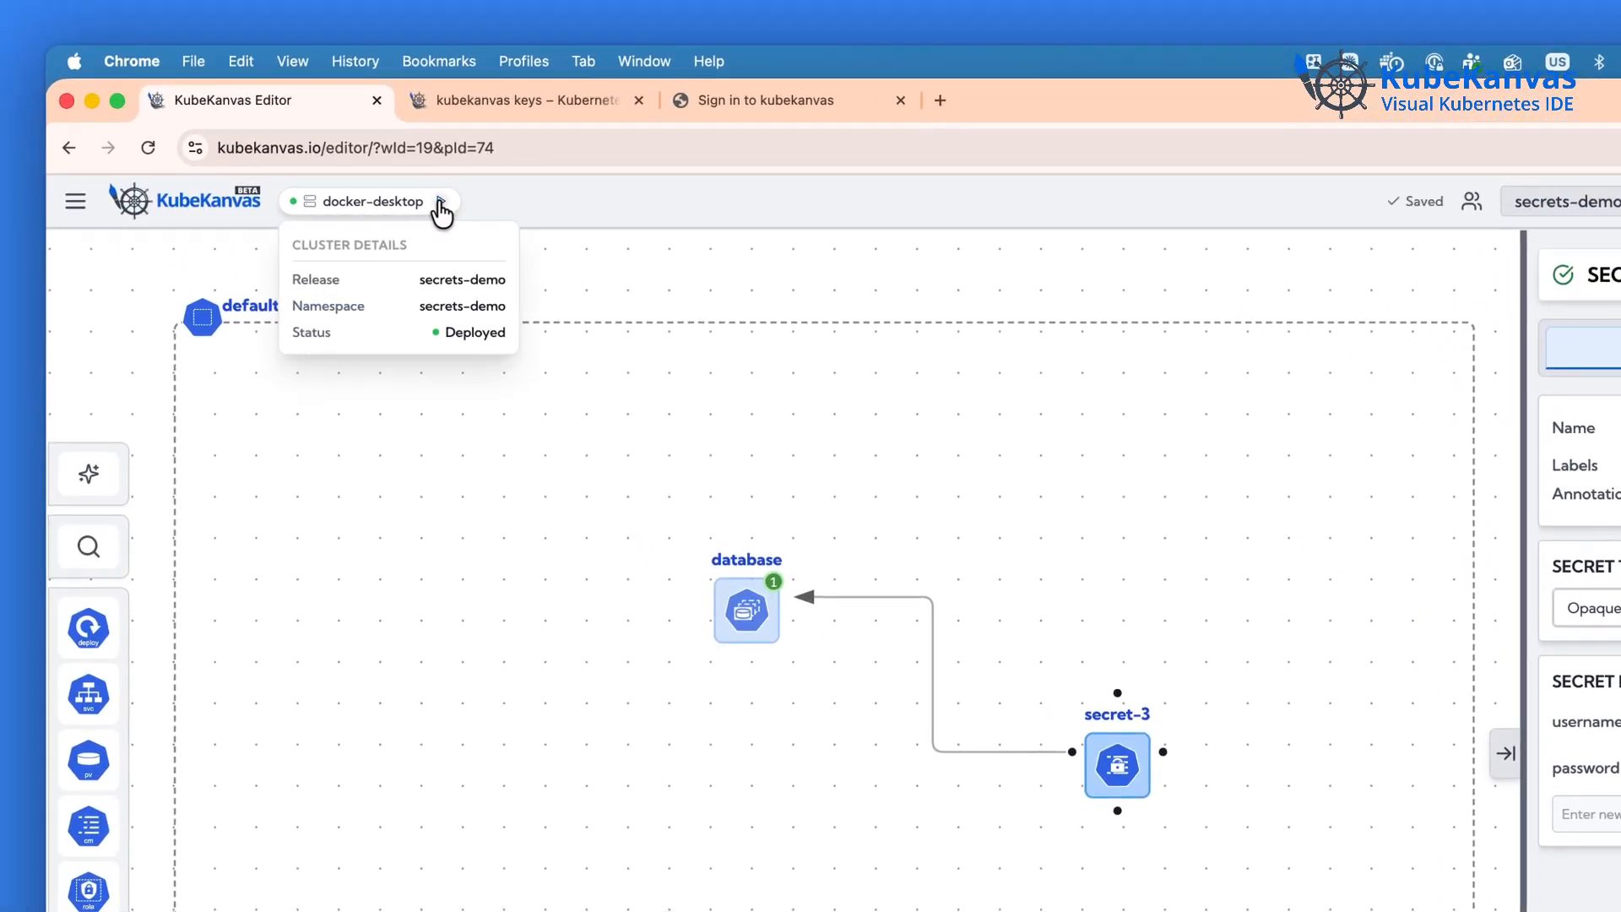
{"action": "left_click", "coordinate": [439, 203]}
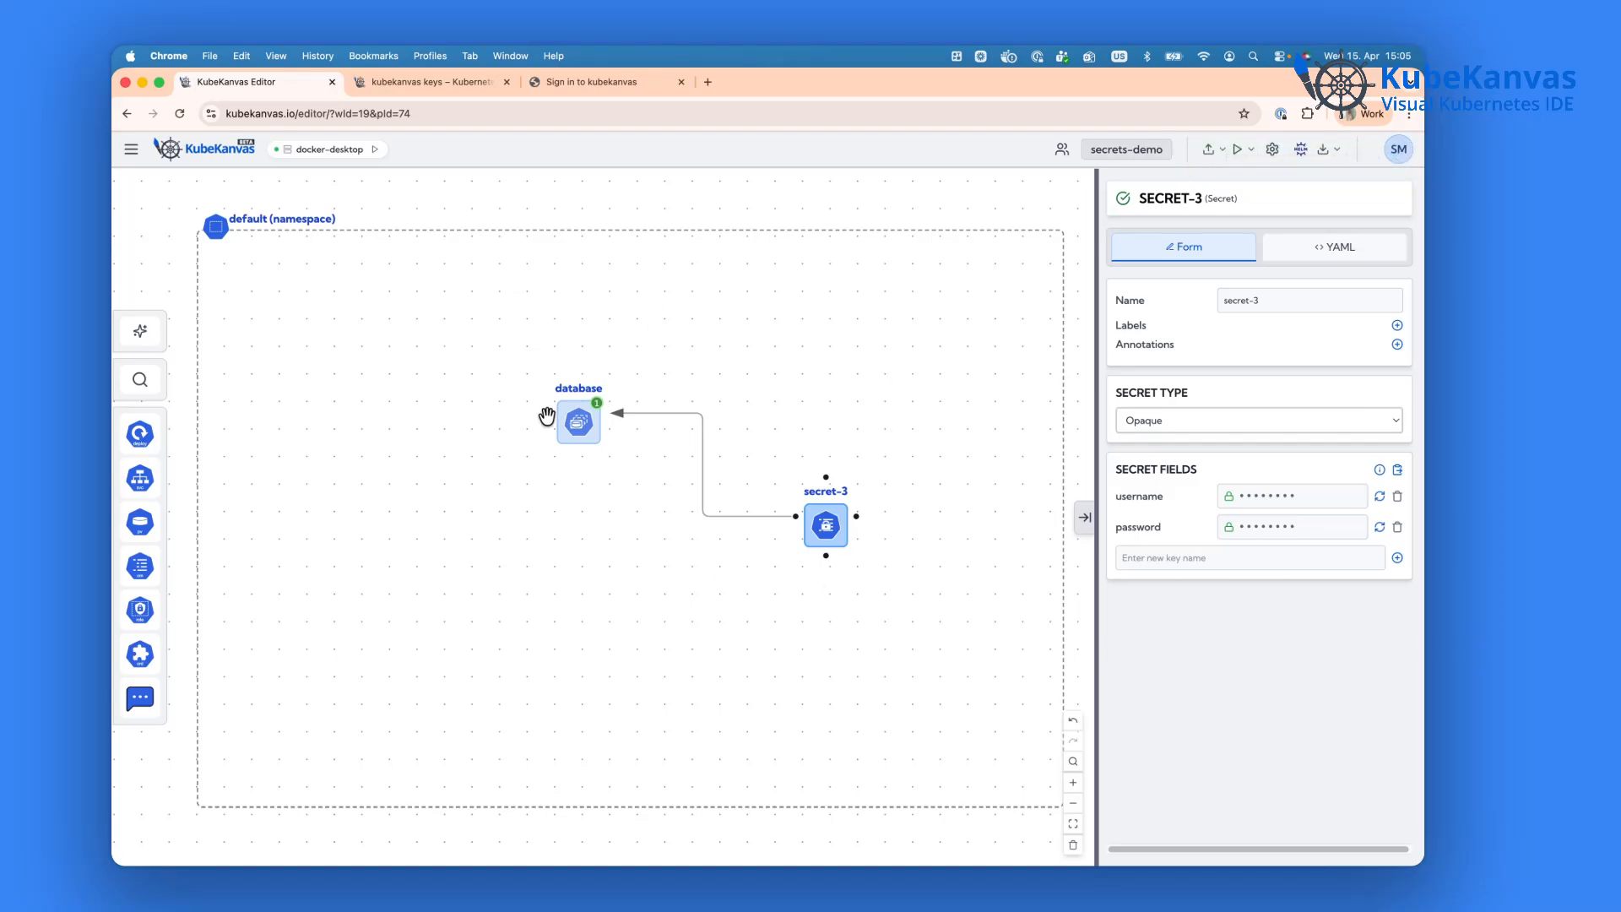
Step: Enable Helm support for the secrets-demo project and close the Helm settings
{"action": "left_click", "coordinate": [1301, 148]}
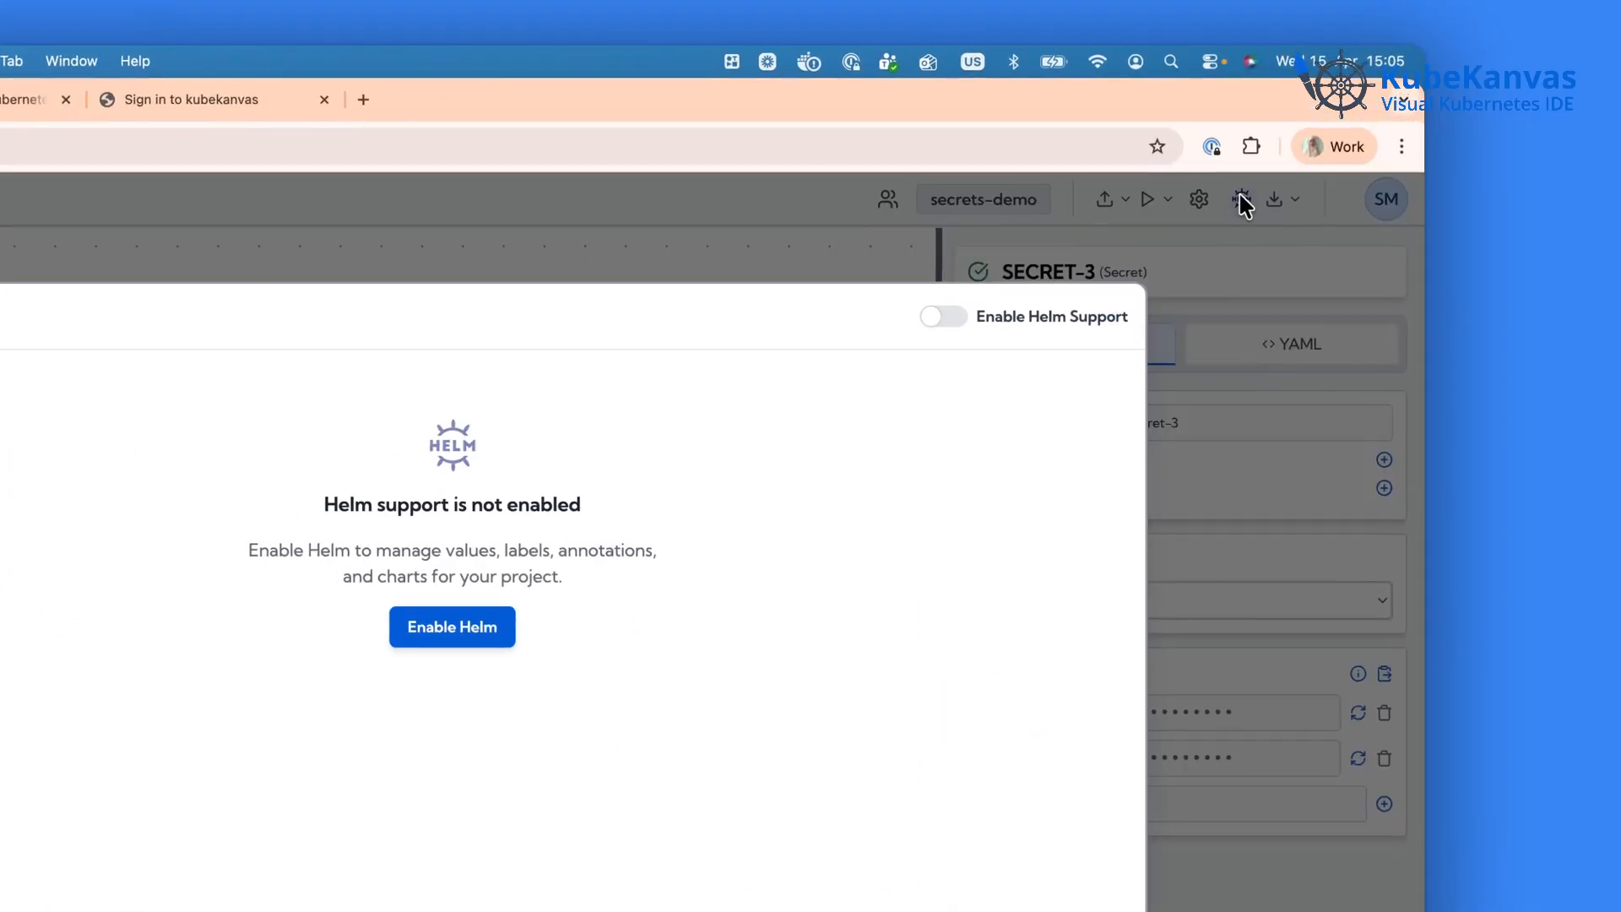
{"action": "left_click", "coordinate": [939, 318]}
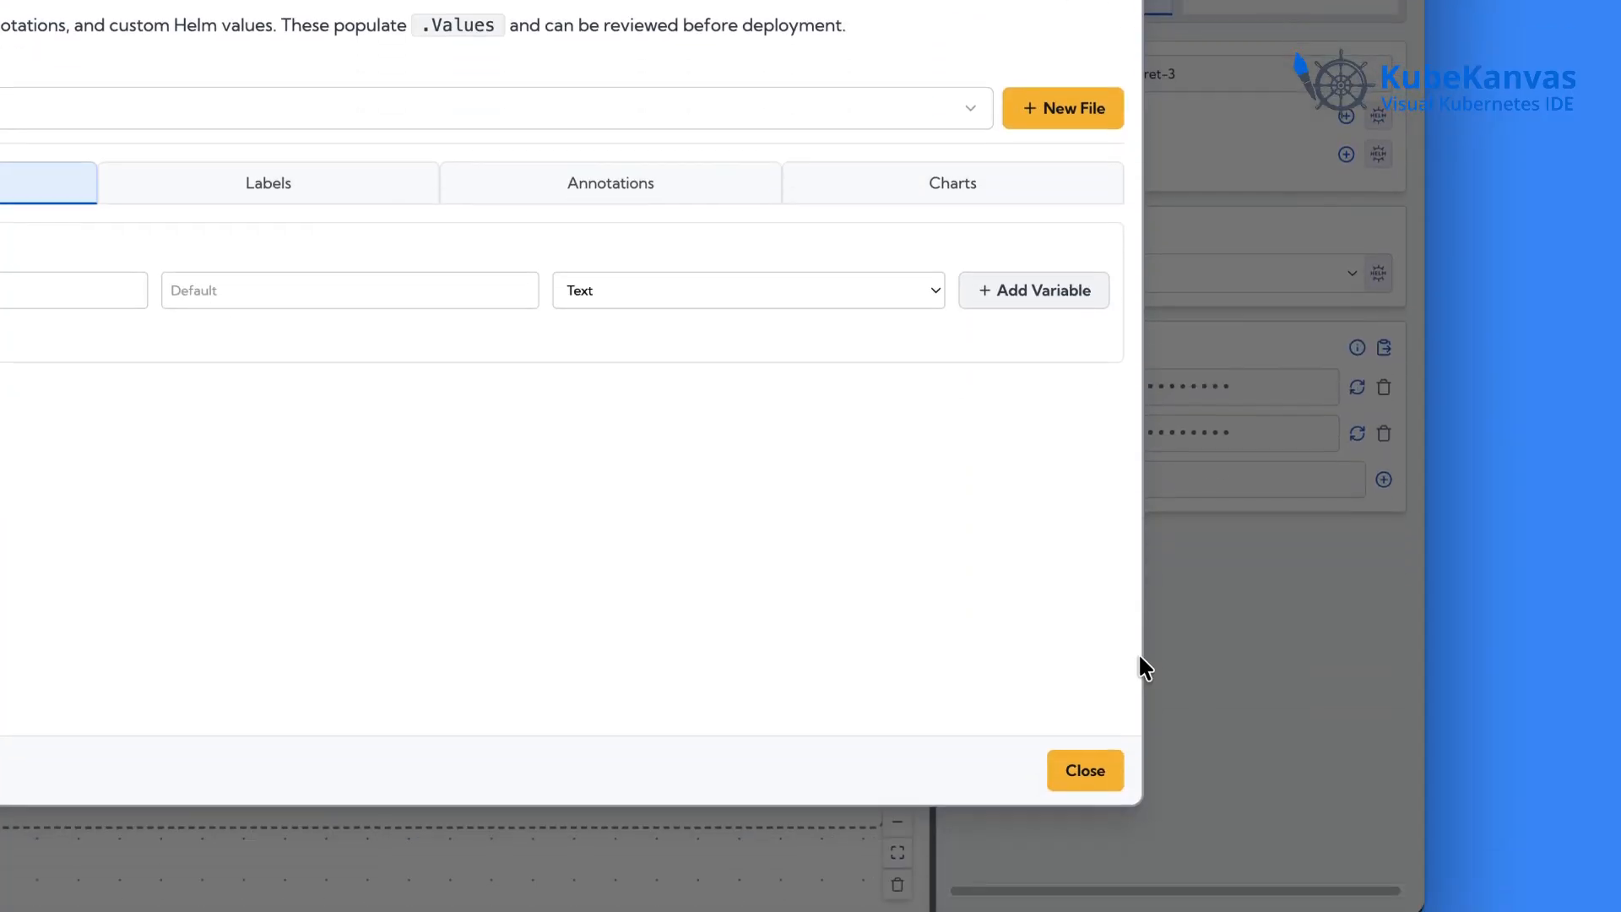
{"action": "left_click", "coordinate": [1086, 723]}
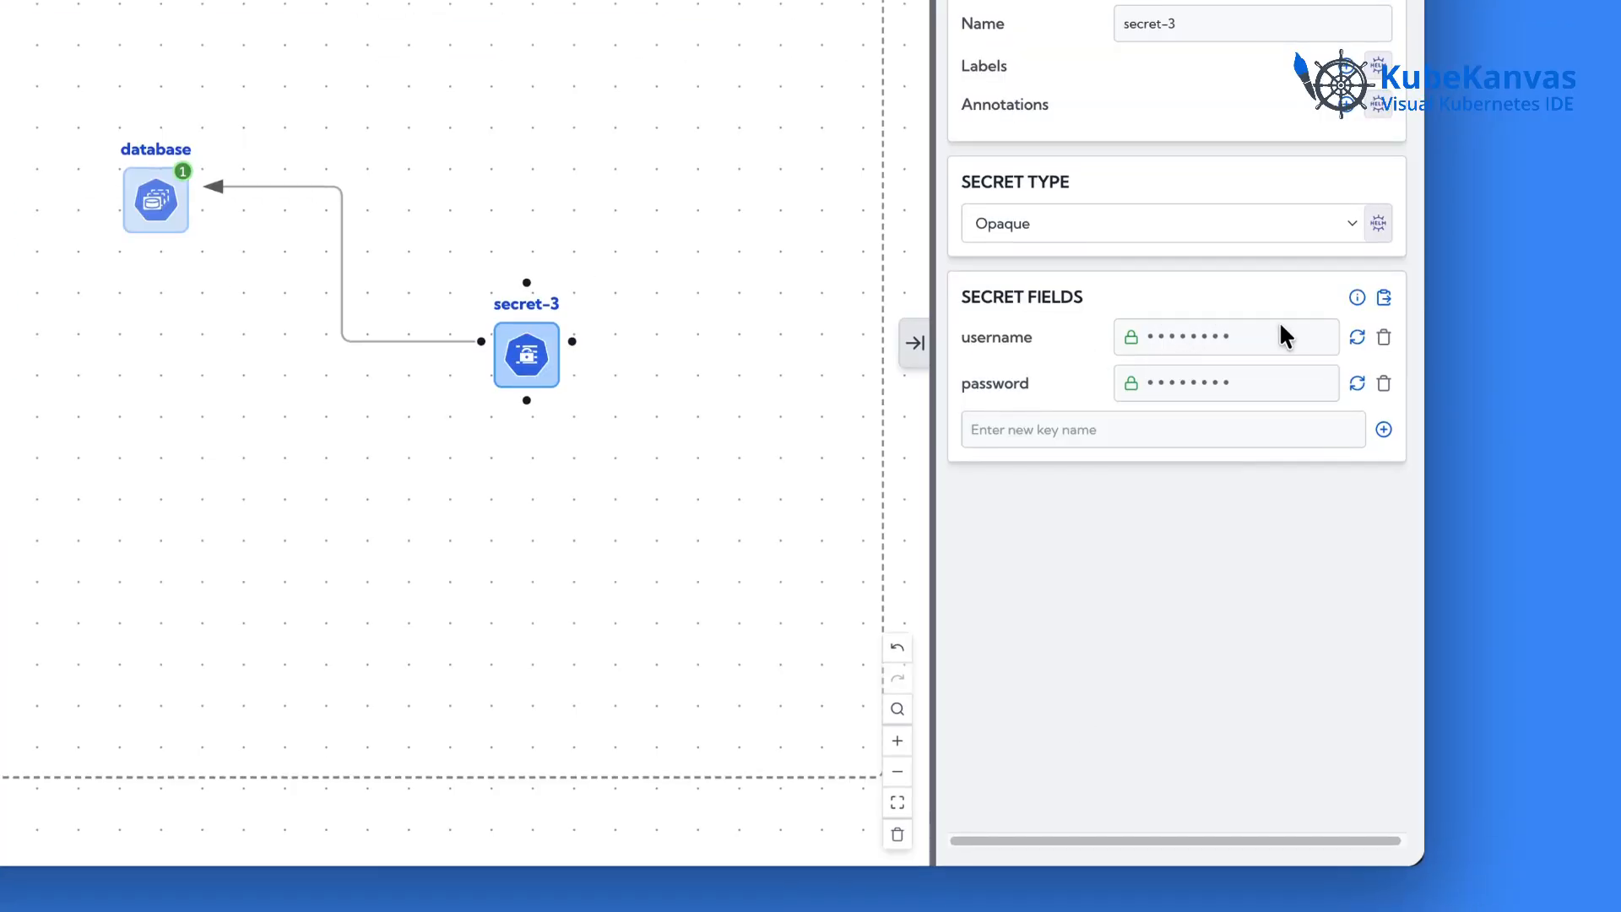